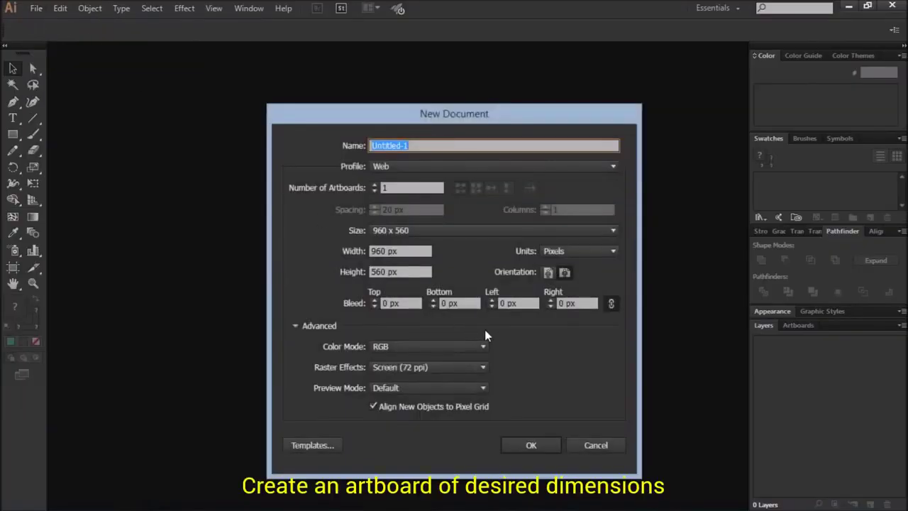
# Create a new 960 x 560 px RGB web document with a single blank artboard
pyautogui.click(530, 444)
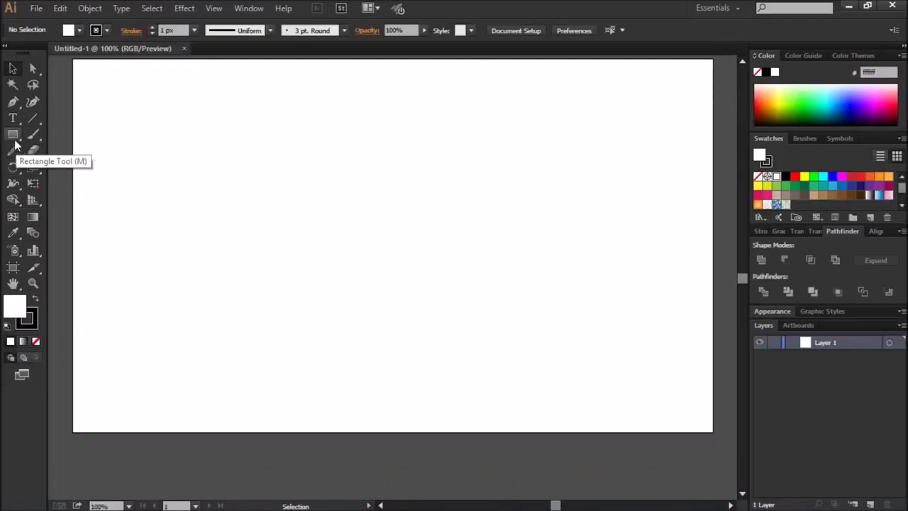
pyautogui.click(13, 134)
# Draw a three-sided polygon, rotate it to point right, and fill it black with no stroke
pyautogui.click(66, 182)
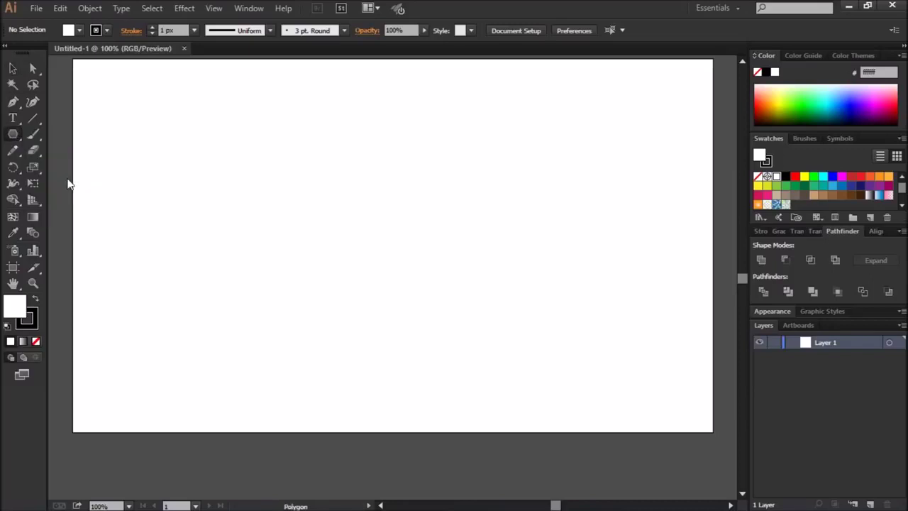
pyautogui.click(160, 153)
pyautogui.press('Return')
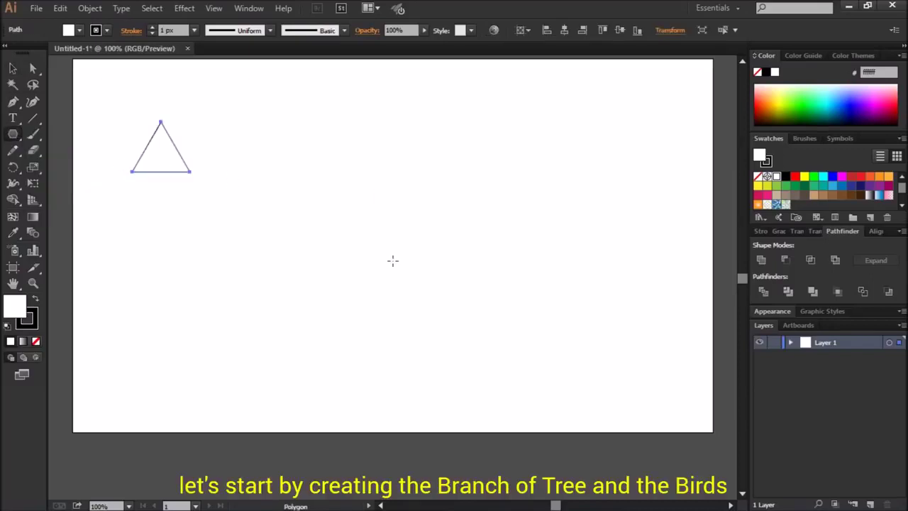
pyautogui.click(13, 68)
pyautogui.click(161, 151)
pyautogui.moveTo(196, 173); pyautogui.dragTo(195, 153)
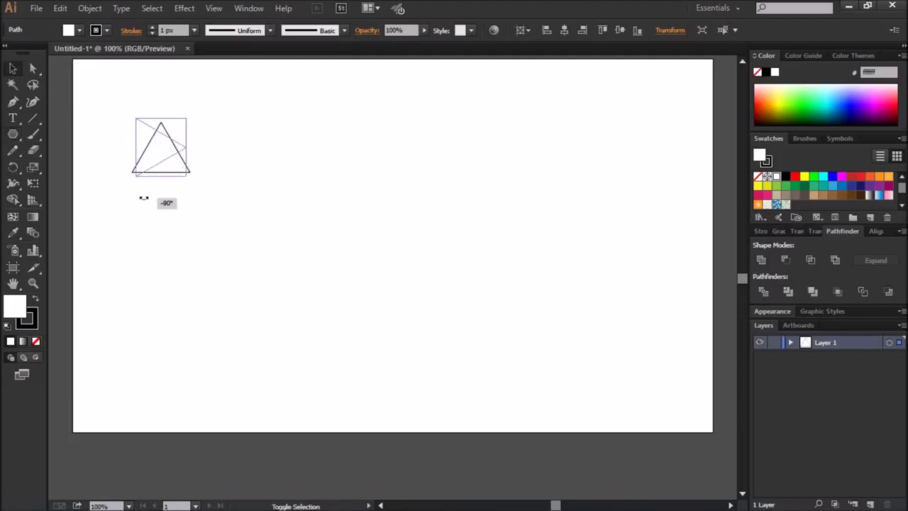
pyautogui.click(32, 297)
pyautogui.click(36, 341)
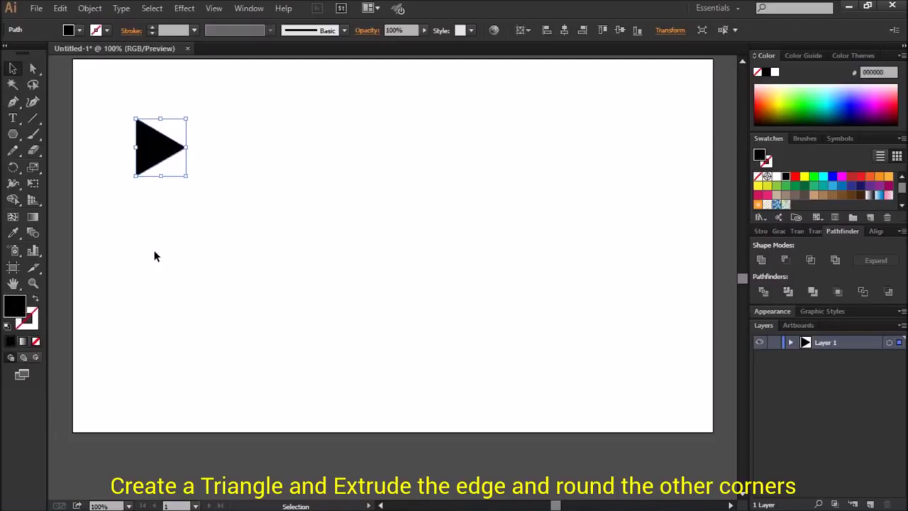
# Stretch the triangle's tip rightward into a long, thin tapering wedge
pyautogui.moveTo(188, 148); pyautogui.dragTo(695, 147)
pyautogui.moveTo(136, 119)
pyautogui.mouseDown()
pyautogui.moveTo(265, 133)
pyautogui.moveTo(149, 157)
pyautogui.mouseUp()
pyautogui.moveTo(546, 153); pyautogui.dragTo(679, 153)
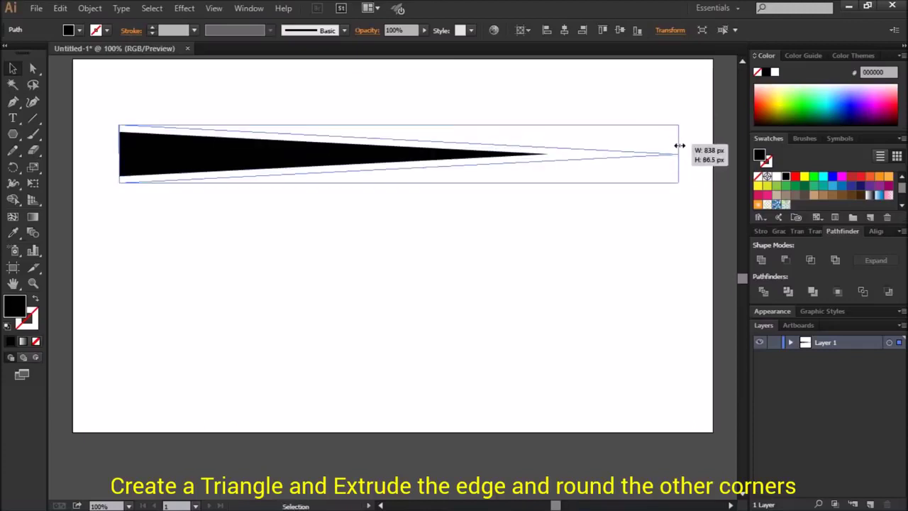
pyautogui.click(454, 236)
# Round the wedge's two left corners using Direct Selection live corners
pyautogui.click(187, 170)
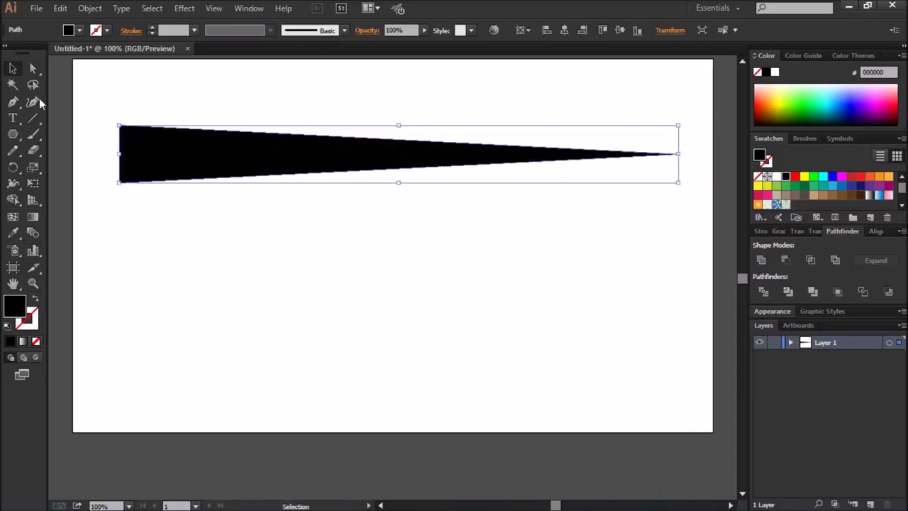
pyautogui.click(32, 68)
pyautogui.click(119, 127)
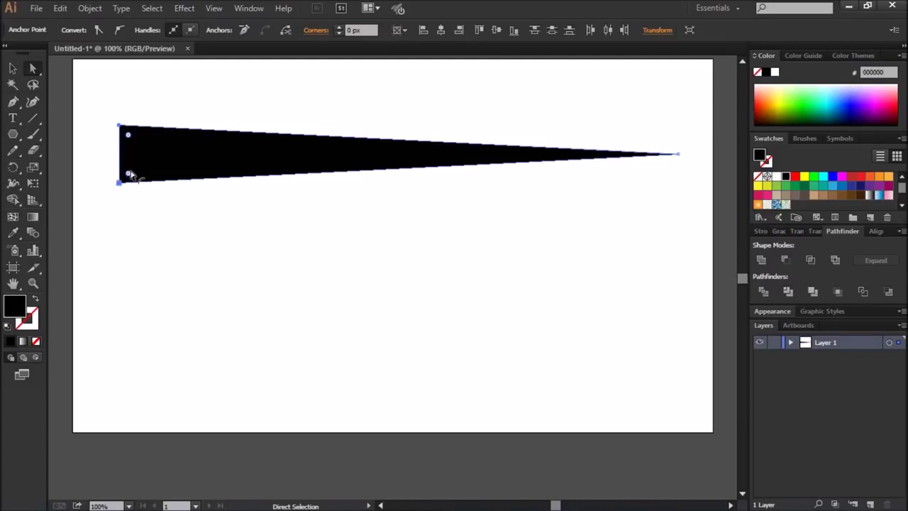
pyautogui.moveTo(130, 176); pyautogui.dragTo(201, 187)
pyautogui.click(200, 187)
pyautogui.click(13, 68)
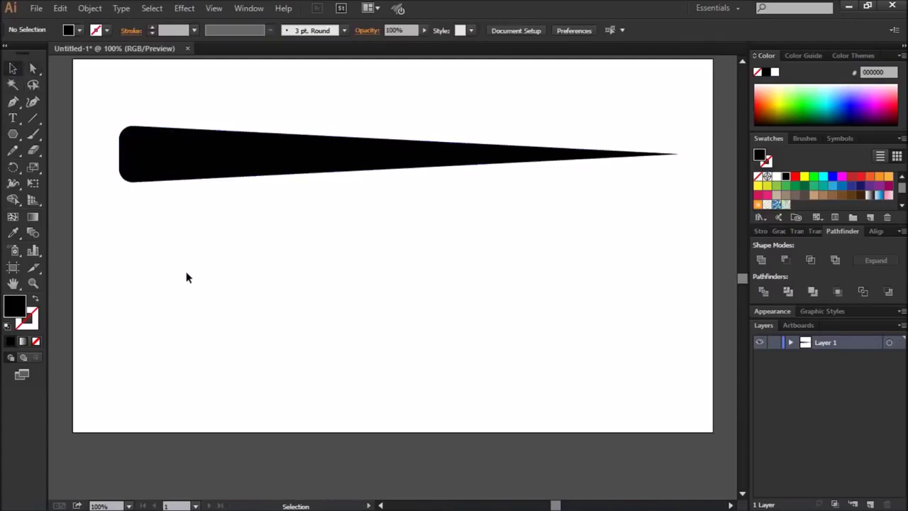
pyautogui.click(360, 156)
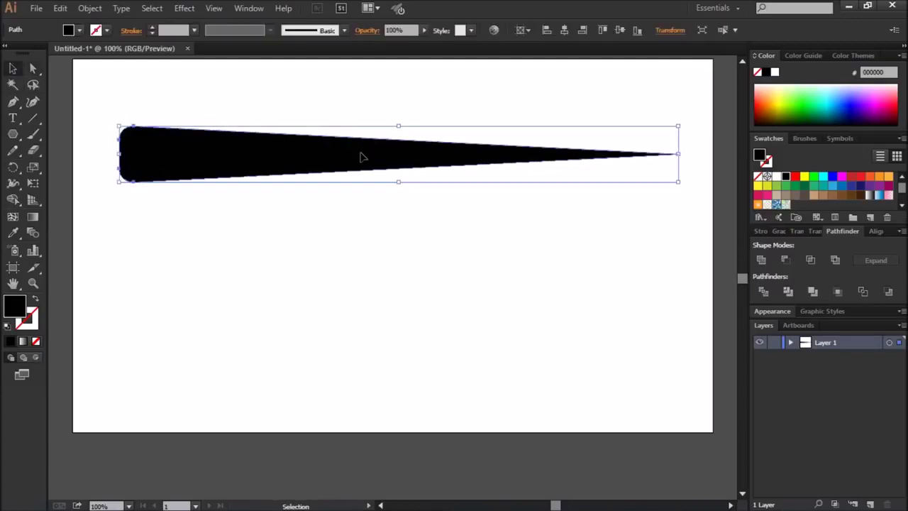
pyautogui.click(805, 141)
# Save the wedge as an Art Brush with Scale Proportionately and Tints colorization, then delete the wedge
pyautogui.click(249, 8)
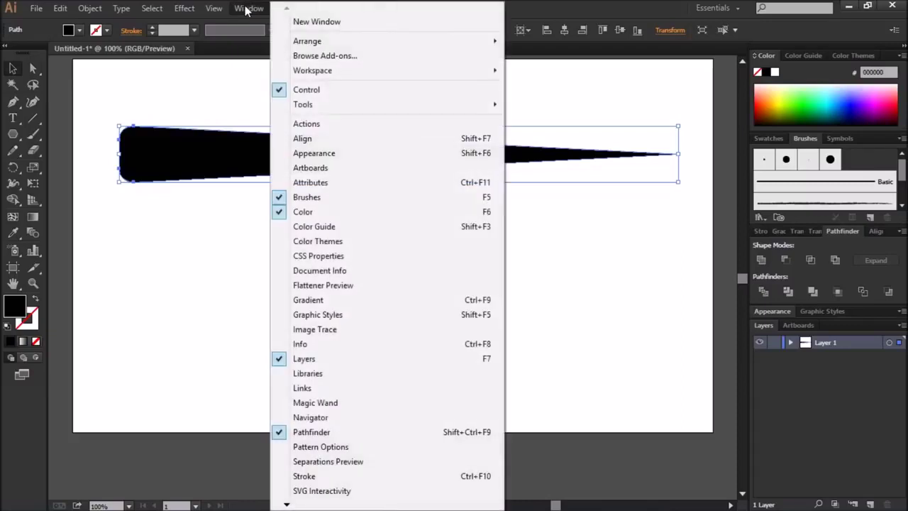
pyautogui.click(247, 9)
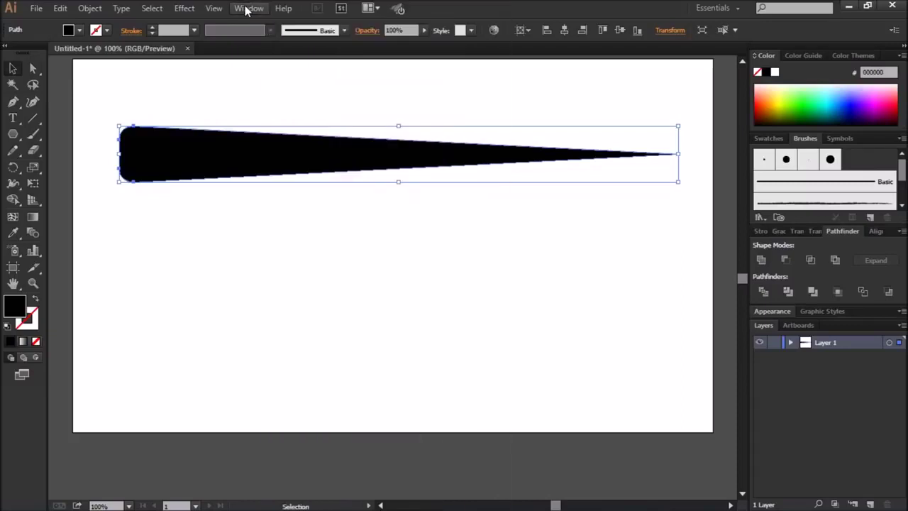
pyautogui.click(870, 217)
pyautogui.click(420, 353)
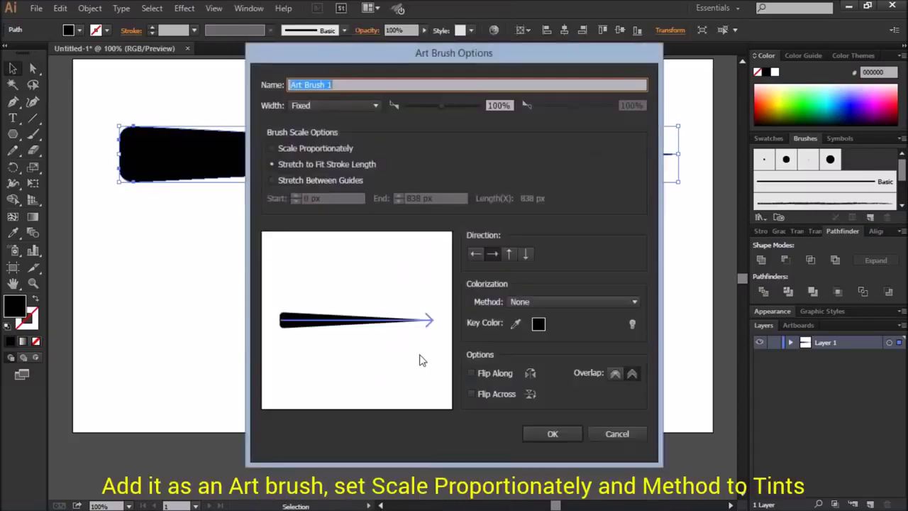
pyautogui.click(317, 149)
pyautogui.click(575, 301)
pyautogui.click(559, 328)
pyautogui.click(547, 435)
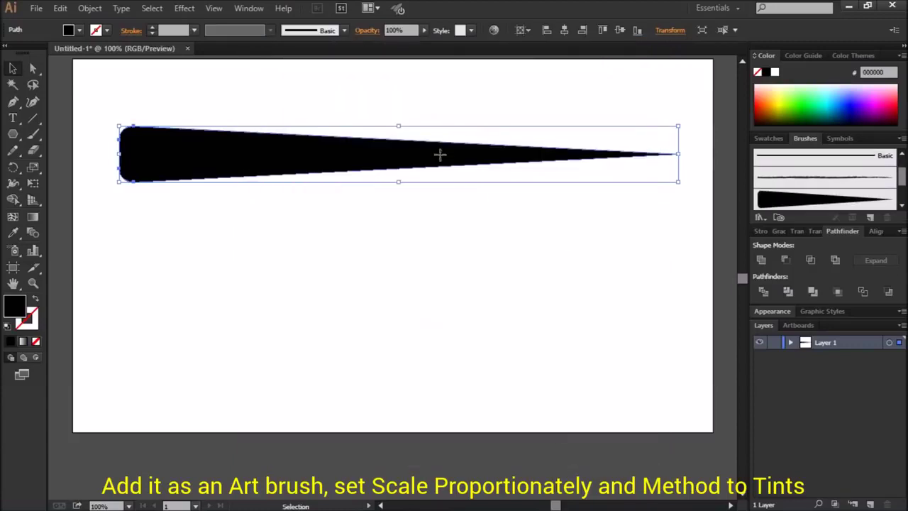
pyautogui.press('Delete')
pyautogui.click(32, 134)
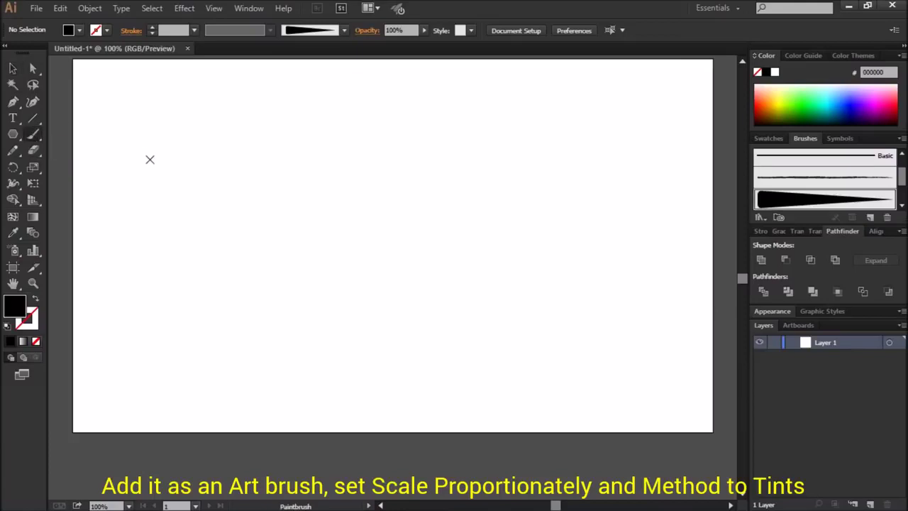
# Set a black stroke with no fill, test the brush with trial strokes, and undo them
pyautogui.moveTo(131, 197); pyautogui.dragTo(197, 166)
pyautogui.hotkey('shift', 'x')
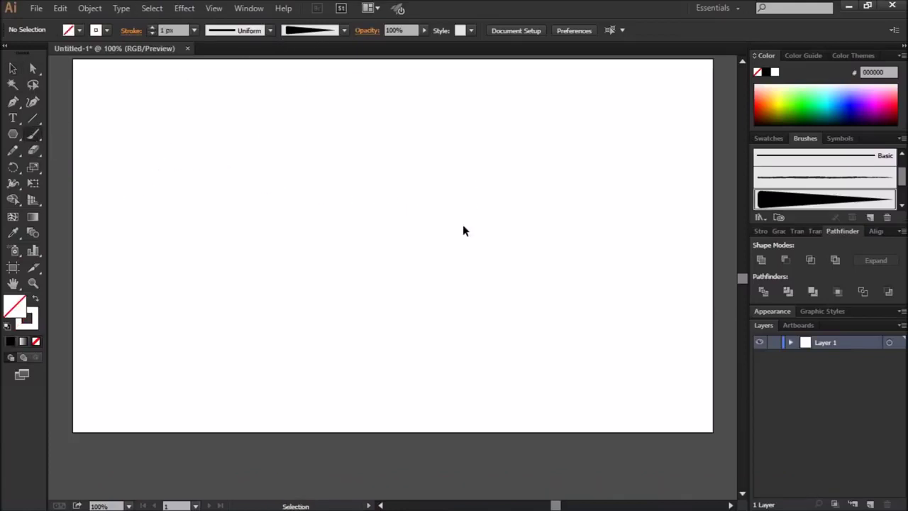
pyautogui.hotkey('shift', 'x')
pyautogui.click(105, 32)
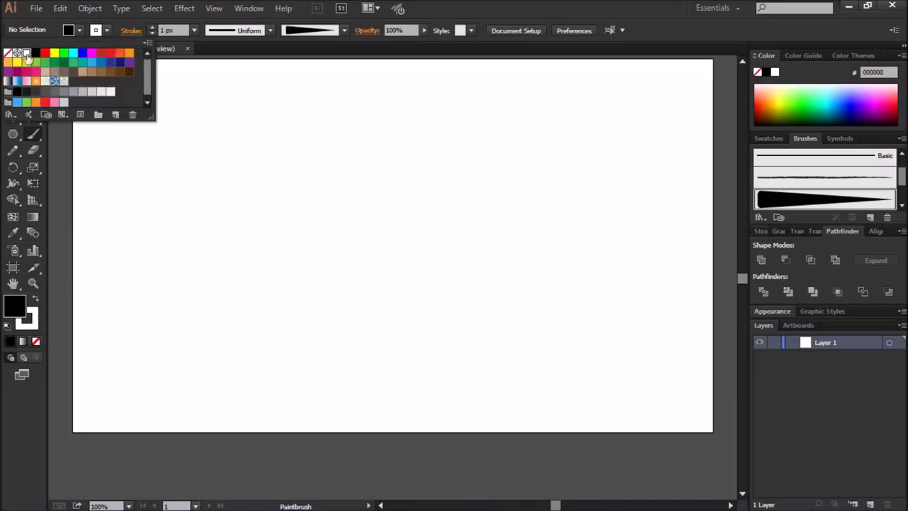
pyautogui.click(28, 57)
pyautogui.click(35, 341)
pyautogui.click(35, 298)
pyautogui.moveTo(166, 188); pyautogui.dragTo(437, 171)
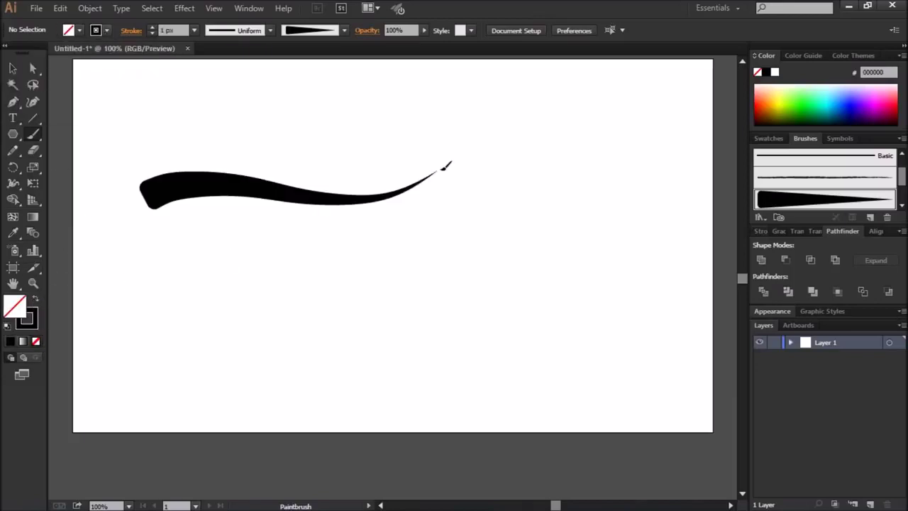
pyautogui.hotkey('ctrl', 'z')
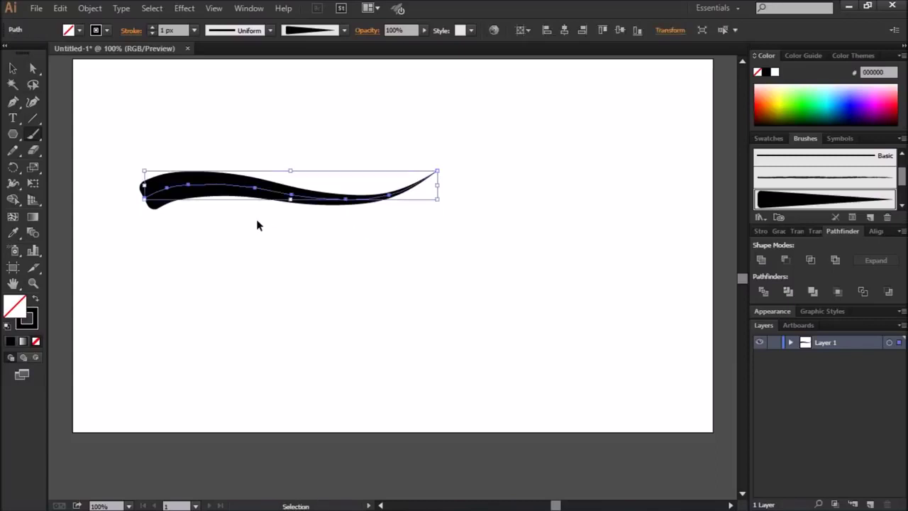
pyautogui.hotkey('ctrl', 'z')
pyautogui.hotkey('ctrl', 'z')
pyautogui.hotkey('ctrl', 'z')
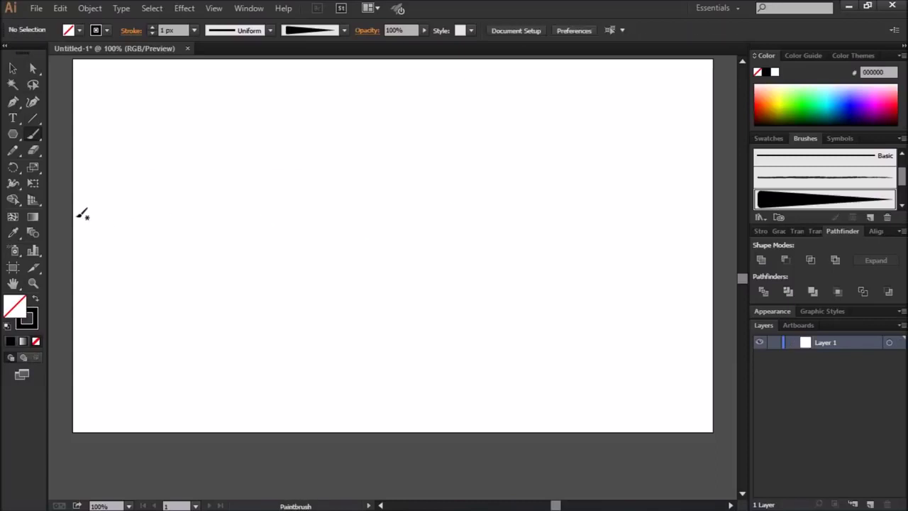
# Paint the wavy main branch, then reduce the art brush width to 56% and apply it to strokes
pyautogui.moveTo(112, 213); pyautogui.dragTo(227, 225)
pyautogui.moveTo(490, 281); pyautogui.dragTo(525, 276)
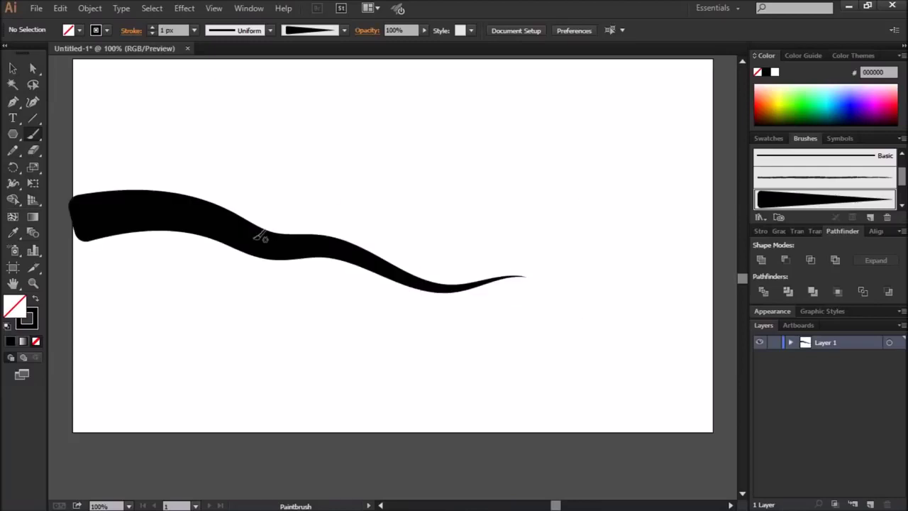
pyautogui.click(869, 217)
pyautogui.moveTo(457, 66); pyautogui.dragTo(626, 60)
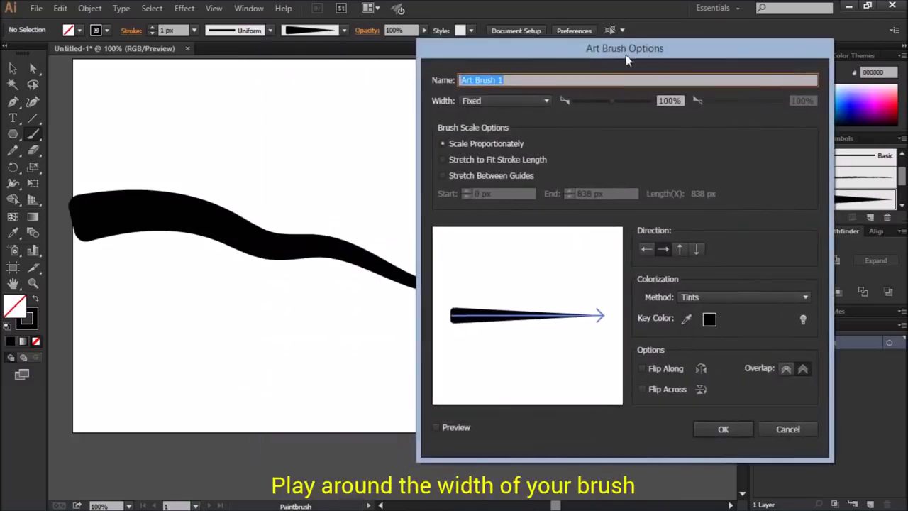
pyautogui.moveTo(607, 108); pyautogui.dragTo(588, 108)
pyautogui.click(722, 428)
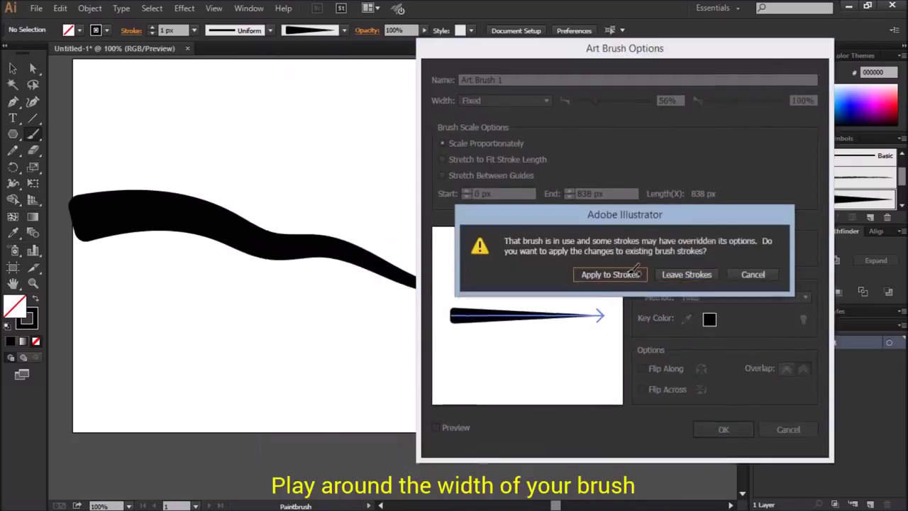
pyautogui.click(608, 275)
pyautogui.moveTo(184, 206); pyautogui.dragTo(244, 174)
pyautogui.hotkey('ctrl', 'z')
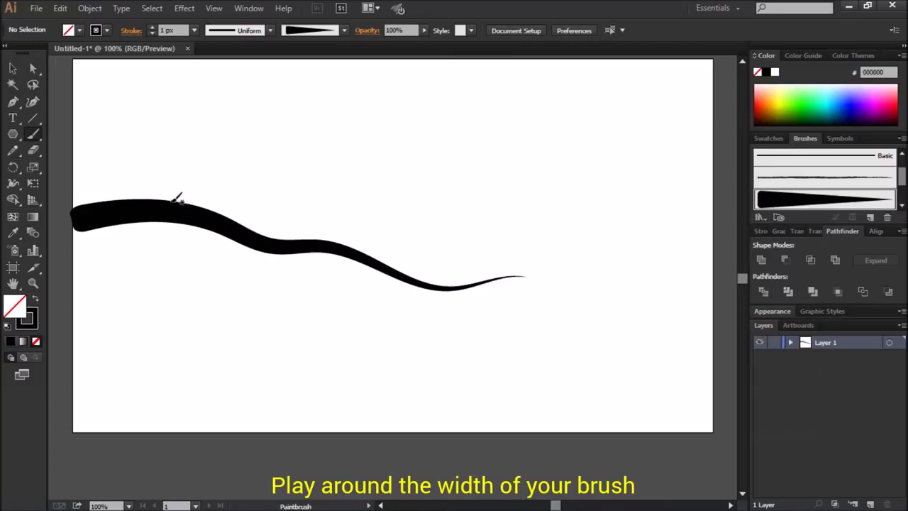
# Paint tapered side branches and small twigs above and below the main branch
pyautogui.moveTo(195, 204); pyautogui.dragTo(243, 175)
pyautogui.moveTo(244, 236); pyautogui.dragTo(297, 284)
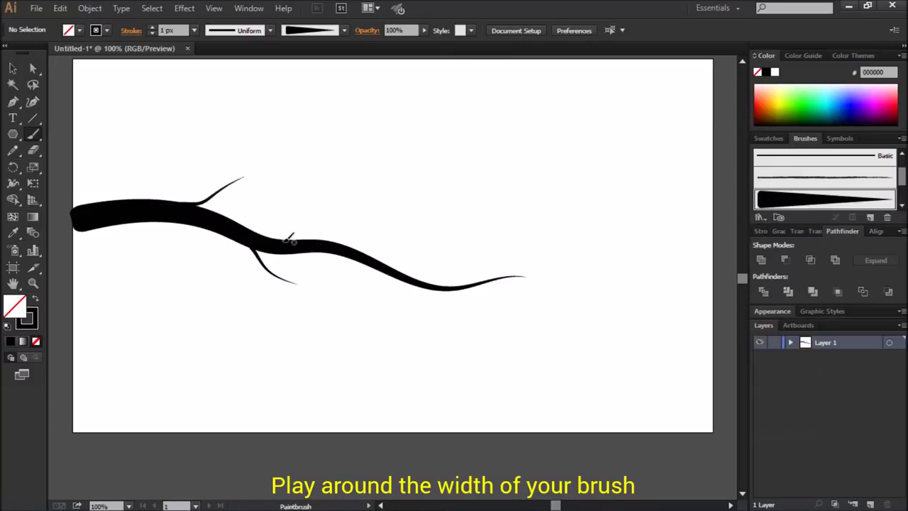
pyautogui.moveTo(307, 213)
pyautogui.mouseDown()
pyautogui.moveTo(343, 203)
pyautogui.moveTo(331, 183)
pyautogui.mouseUp()
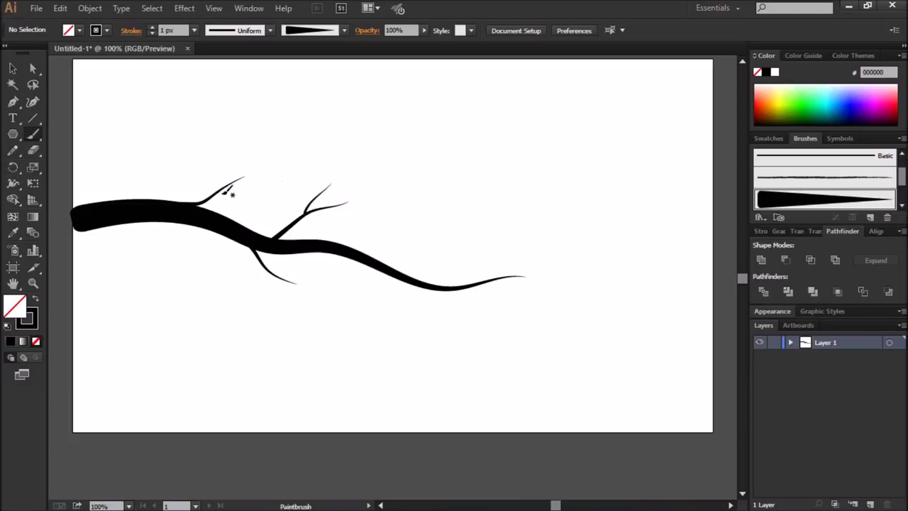
pyautogui.moveTo(260, 185); pyautogui.dragTo(263, 183)
pyautogui.moveTo(282, 264); pyautogui.dragTo(294, 268)
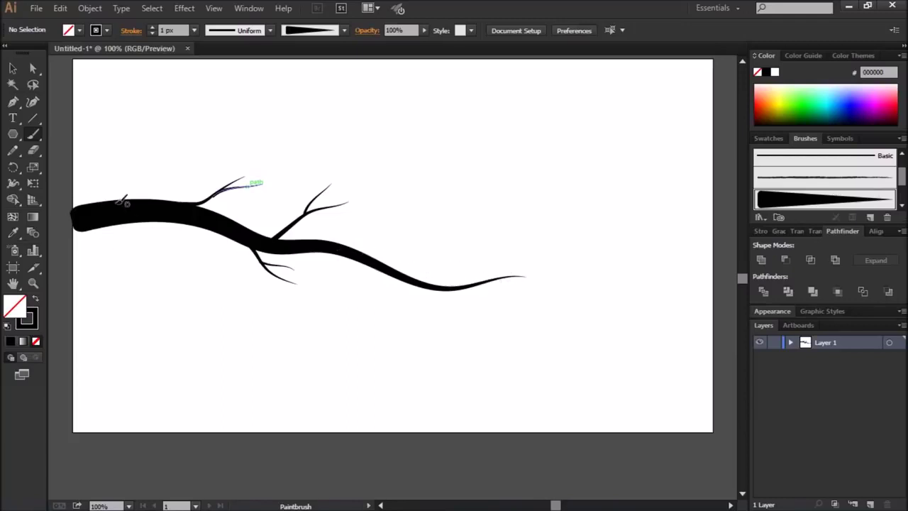
pyautogui.moveTo(146, 177); pyautogui.dragTo(213, 152)
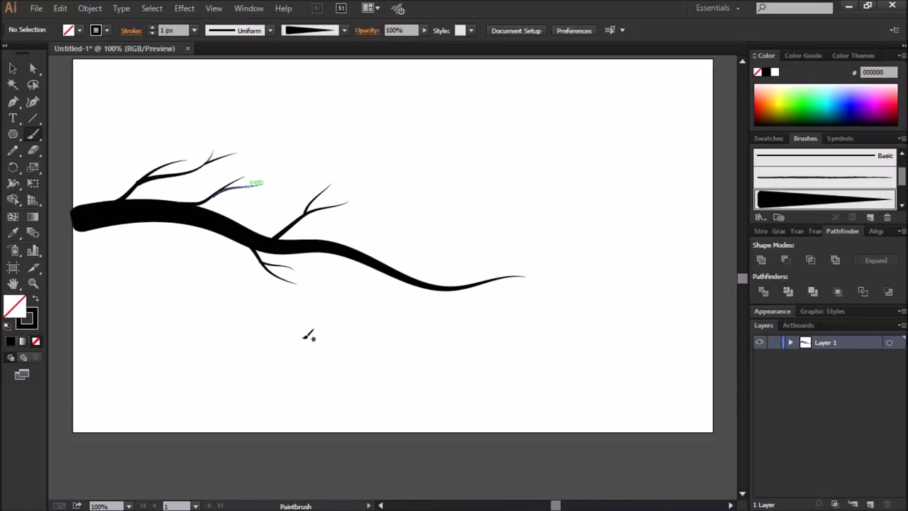
pyautogui.hotkey('ctrl', 'z')
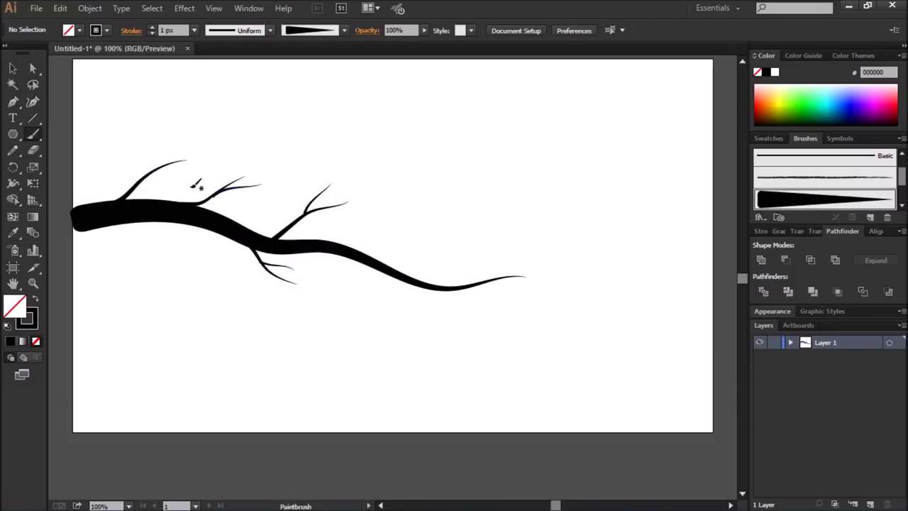
# Set stroke weight to 0.5 px and paint fine twigs, including a pair at the right tip
pyautogui.write('0.5')
pyautogui.press('Return')
pyautogui.moveTo(215, 195); pyautogui.dragTo(259, 184)
pyautogui.moveTo(146, 179); pyautogui.dragTo(181, 165)
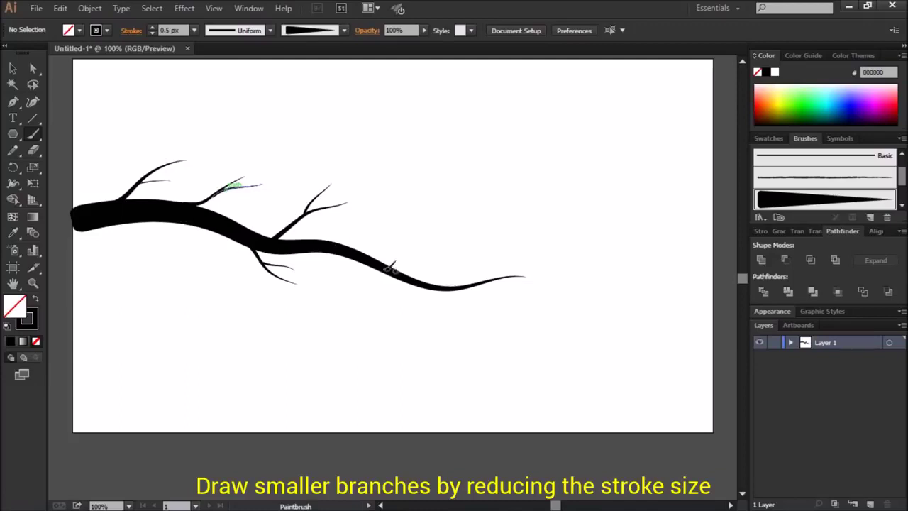
pyautogui.moveTo(500, 268); pyautogui.dragTo(584, 298)
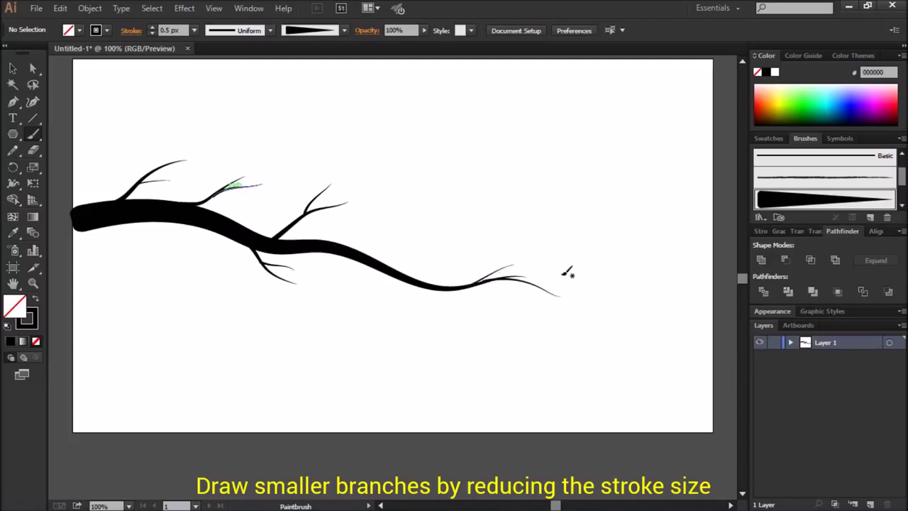
pyautogui.press('v')
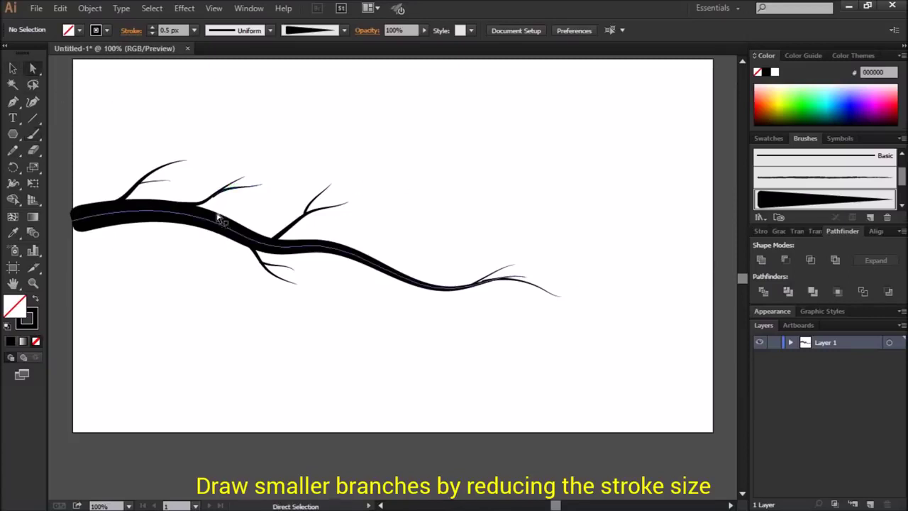
# Zoom in and move the upper twig left so it meets the branch
pyautogui.click(215, 198)
pyautogui.scroll(2, 201, 216)
pyautogui.scroll(-2, 213, 213)
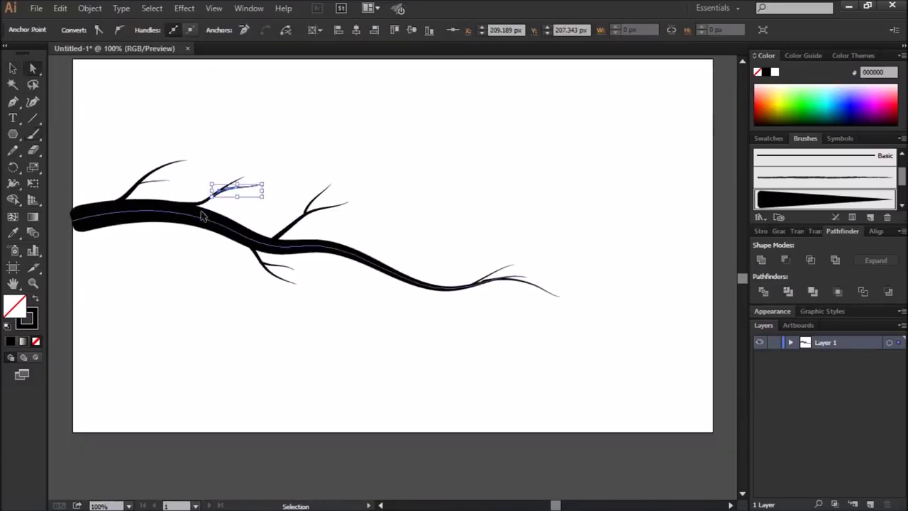
pyautogui.scroll(4, 259, 206)
pyautogui.scroll(-2, 331, 223)
pyautogui.click(319, 217)
pyautogui.moveTo(293, 198); pyautogui.dragTo(281, 202)
pyautogui.hotkey('ctrl', 'z')
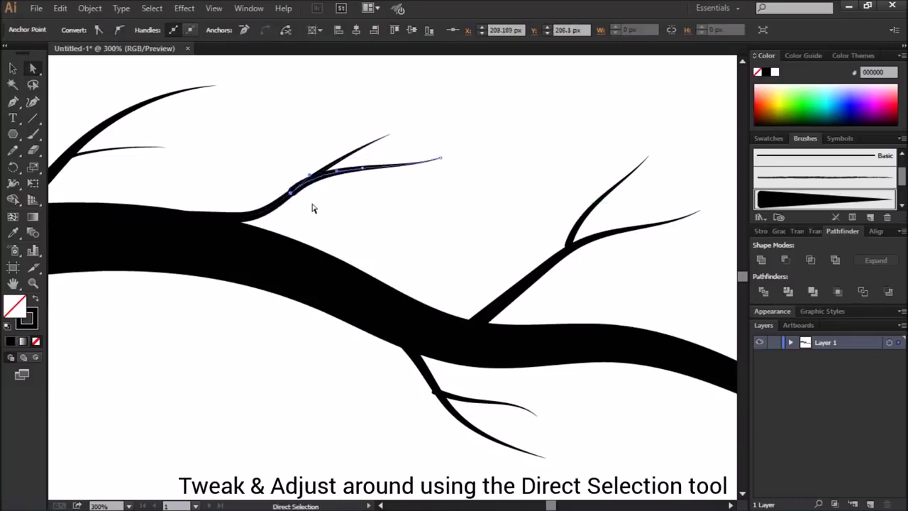
pyautogui.click(334, 168)
pyautogui.moveTo(375, 172); pyautogui.dragTo(328, 178)
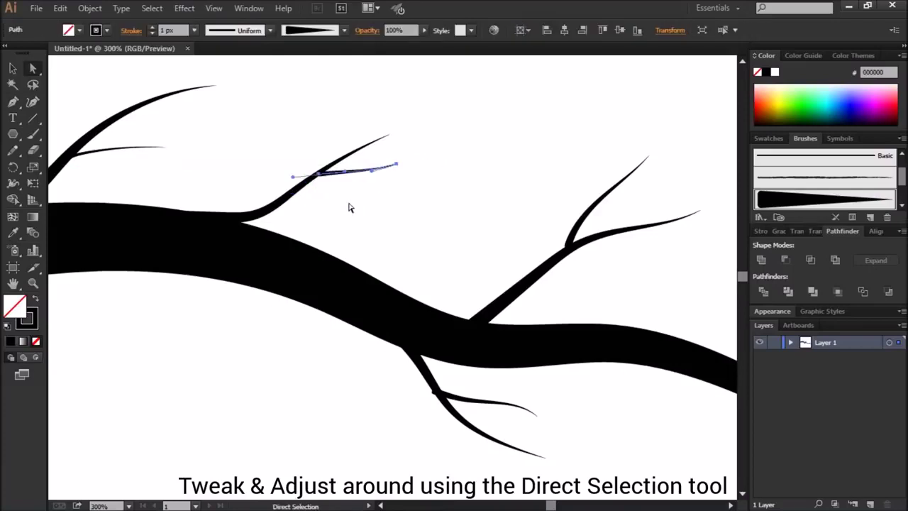
pyautogui.click(349, 205)
# Shift and arrow-nudge the lower small twig so it sits snugly against the branch
pyautogui.scroll(-1, 349, 207)
pyautogui.click(348, 159)
pyautogui.click(348, 178)
pyautogui.scroll(-5, 348, 205)
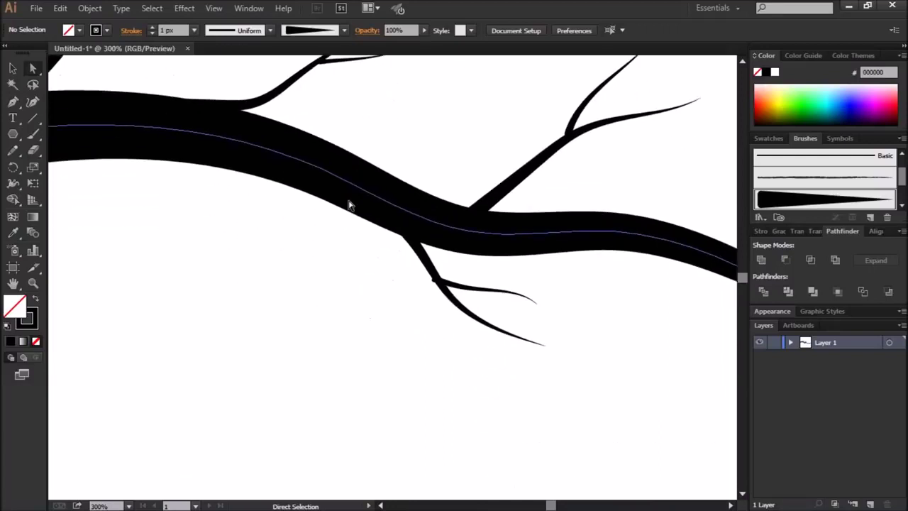
pyautogui.click(444, 287)
pyautogui.press('v')
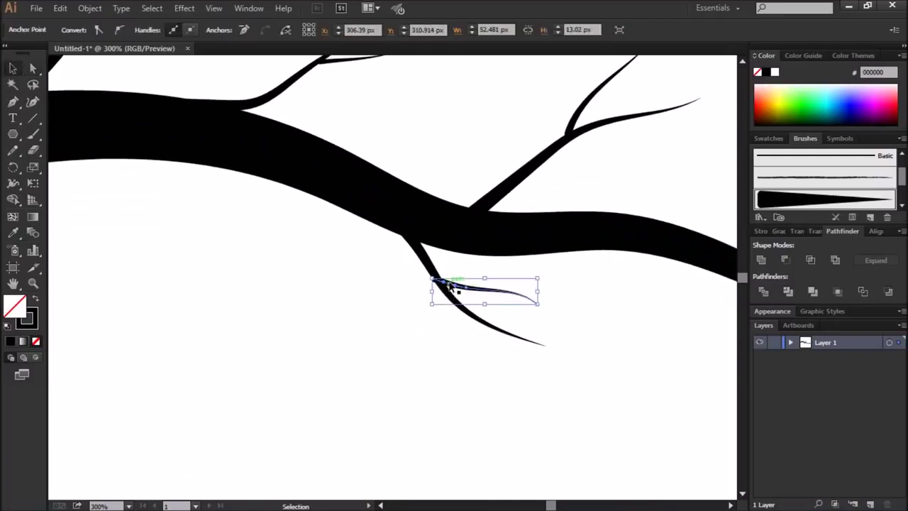
pyautogui.moveTo(454, 285); pyautogui.dragTo(461, 286)
pyautogui.click(459, 362)
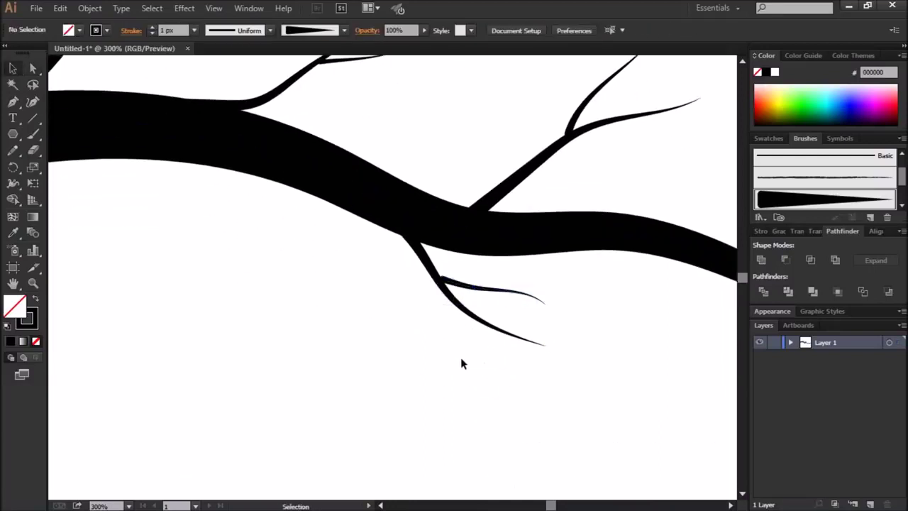
pyautogui.click(461, 292)
pyautogui.press('Left')
pyautogui.press('Left')
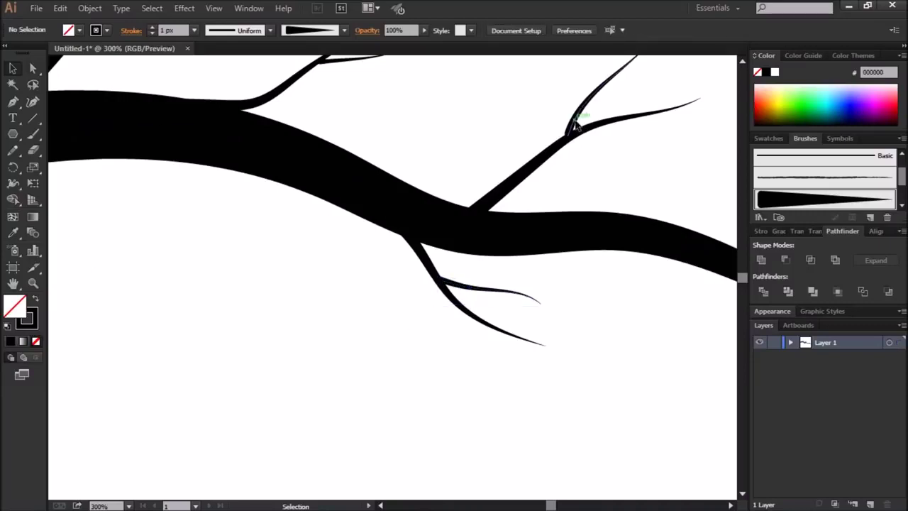
pyautogui.click(574, 125)
pyautogui.click(521, 112)
pyautogui.scroll(5, 424, 144)
# Paint one more thin twig on the upper fork and nudge the tapering branch end into place
pyautogui.moveTo(394, 197); pyautogui.dragTo(318, 206)
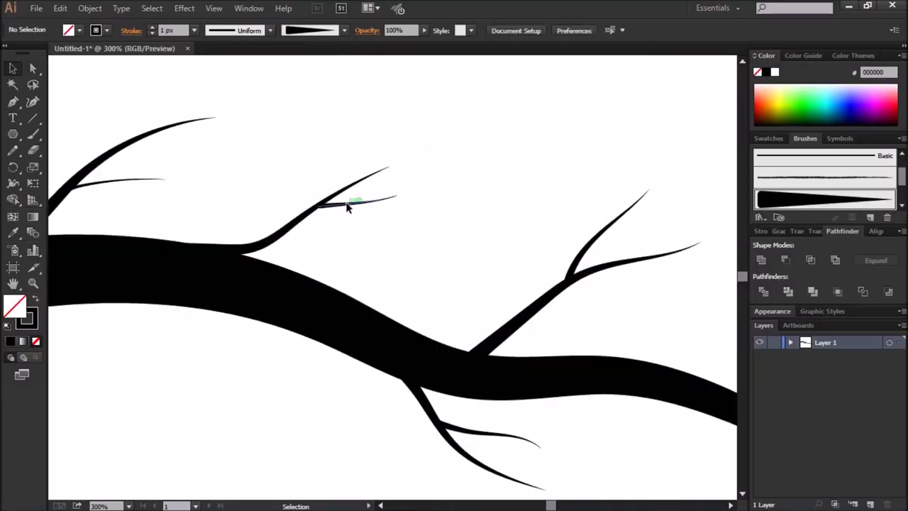
pyautogui.click(254, 171)
pyautogui.scroll(-3, 239, 192)
pyautogui.hscroll(5, 486, 217)
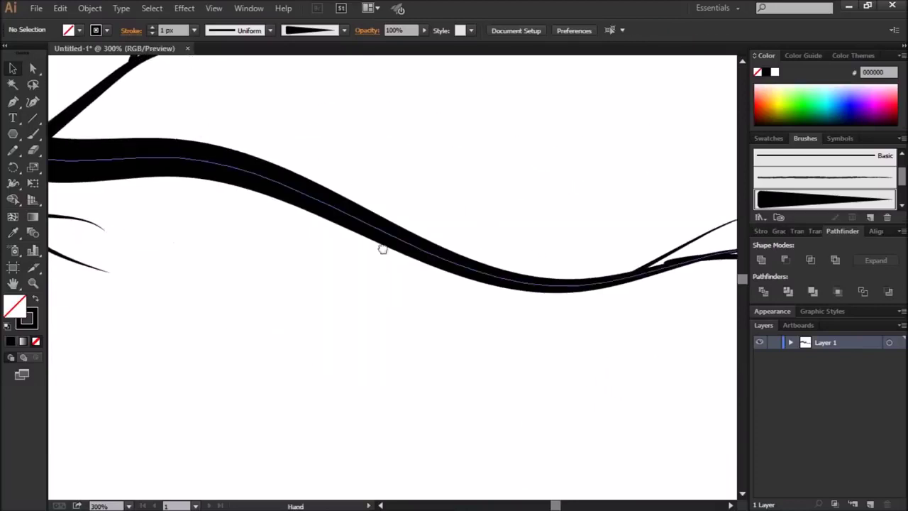
pyautogui.hscroll(3, 488, 310)
pyautogui.moveTo(532, 298); pyautogui.dragTo(539, 312)
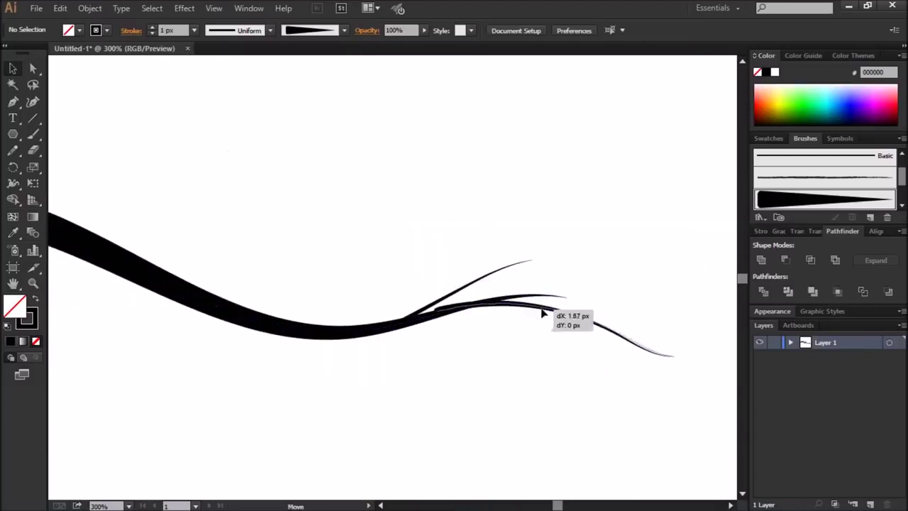
pyautogui.click(540, 401)
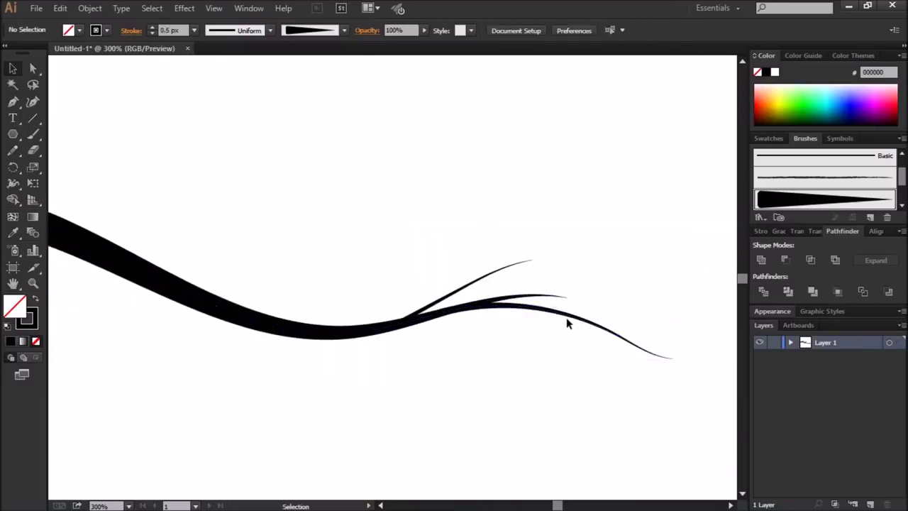
# Zoom to fit the artboard with Ctrl+0 and check the finished main branch
pyautogui.hotkey('ctrl', '0')
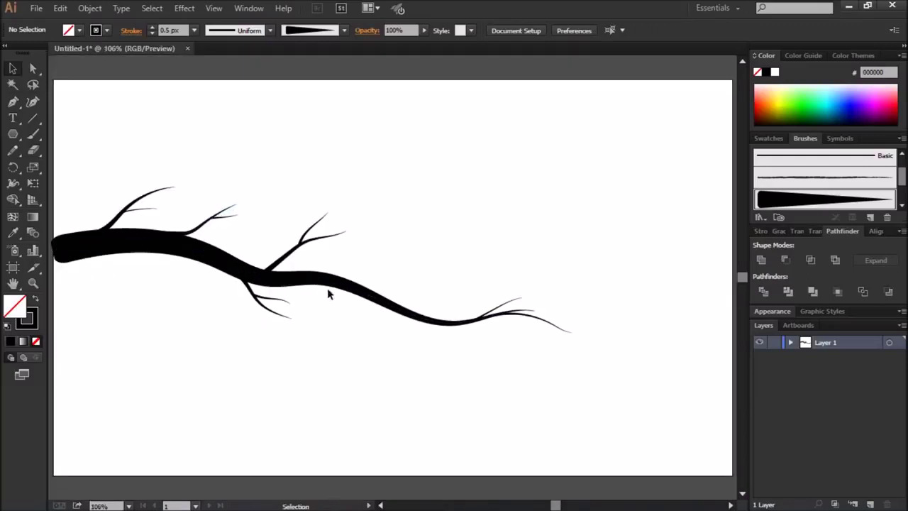
pyautogui.click(68, 245)
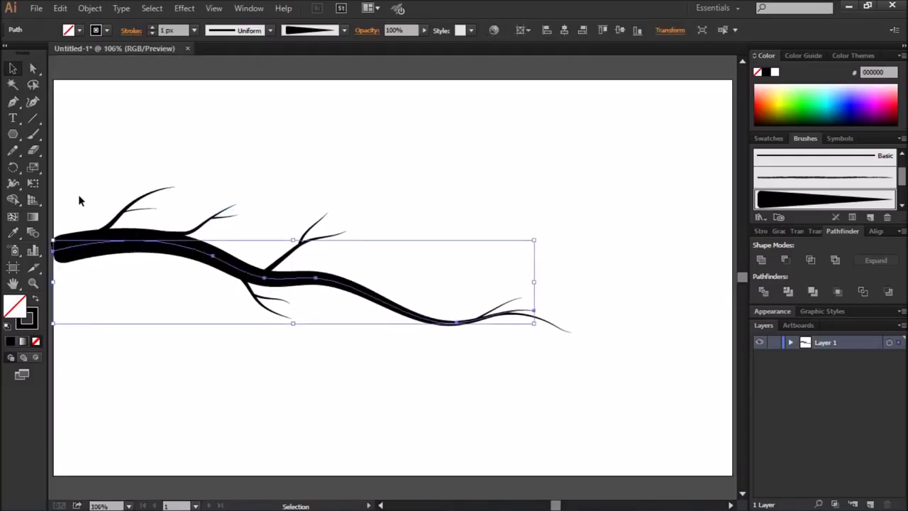
pyautogui.click(79, 197)
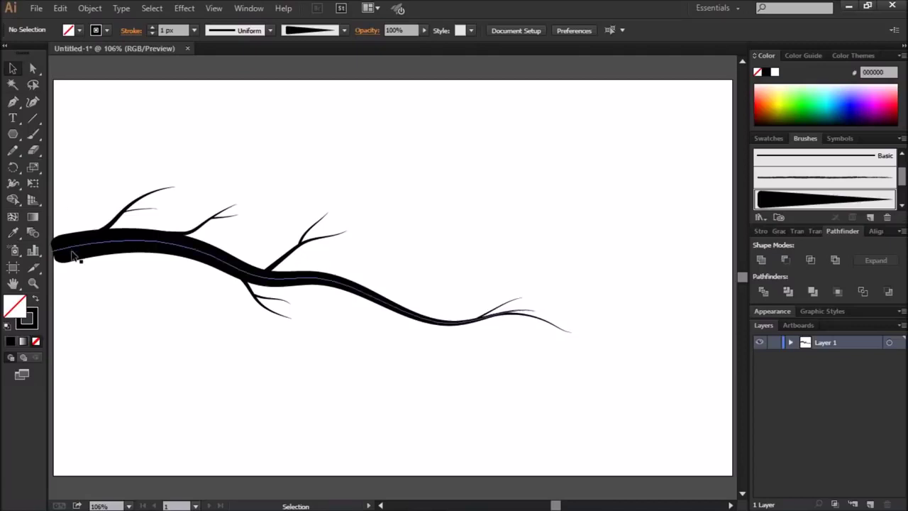
pyautogui.click(72, 255)
pyautogui.click(224, 376)
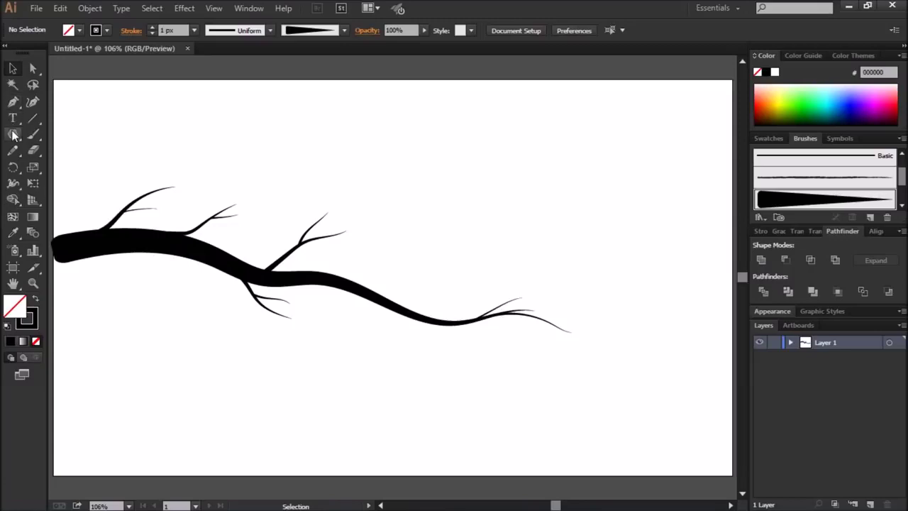
pyautogui.scroll(-1, 28, 190)
# Draw a small ellipse above the branch and convert its right anchor to a sharp corner
pyautogui.moveTo(13, 134); pyautogui.dragTo(71, 164)
pyautogui.moveTo(413, 176); pyautogui.dragTo(456, 192)
pyautogui.press('a')
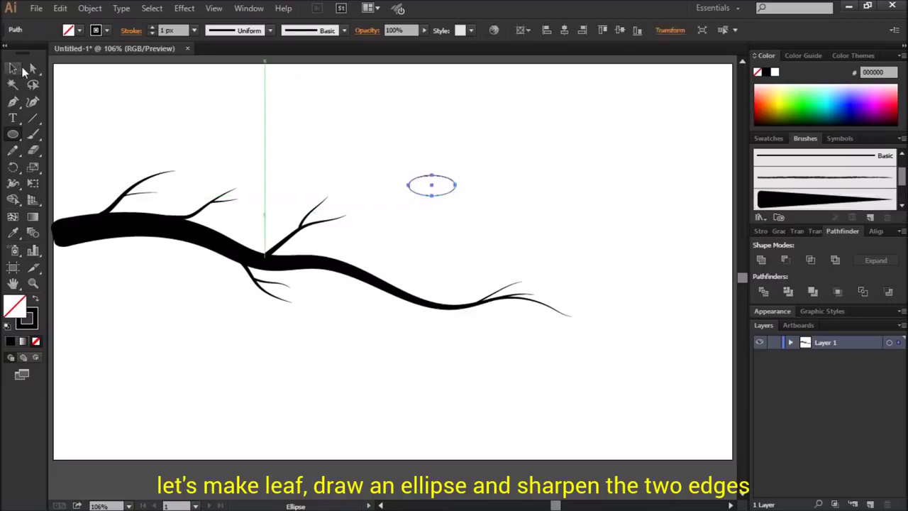
pyautogui.click(449, 190)
pyautogui.click(456, 186)
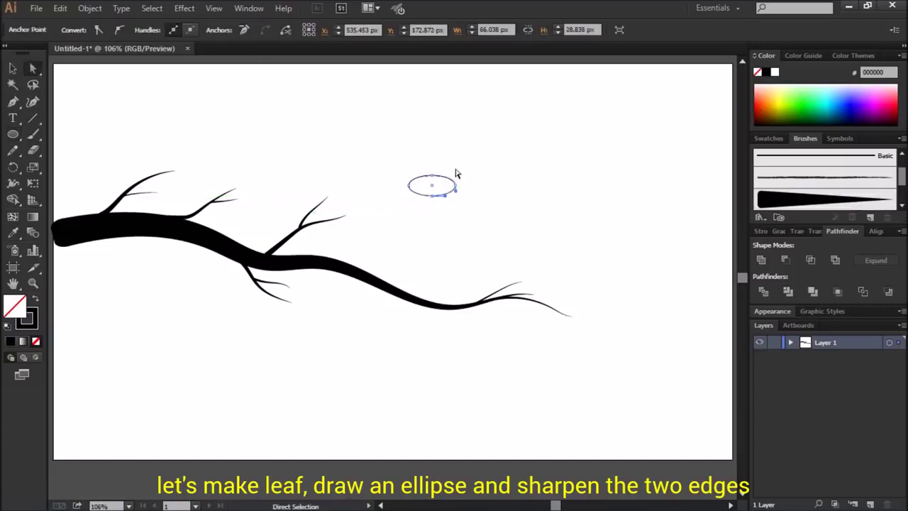
pyautogui.moveTo(456, 172); pyautogui.dragTo(461, 207)
pyautogui.click(98, 29)
pyautogui.moveTo(398, 170); pyautogui.dragTo(416, 215)
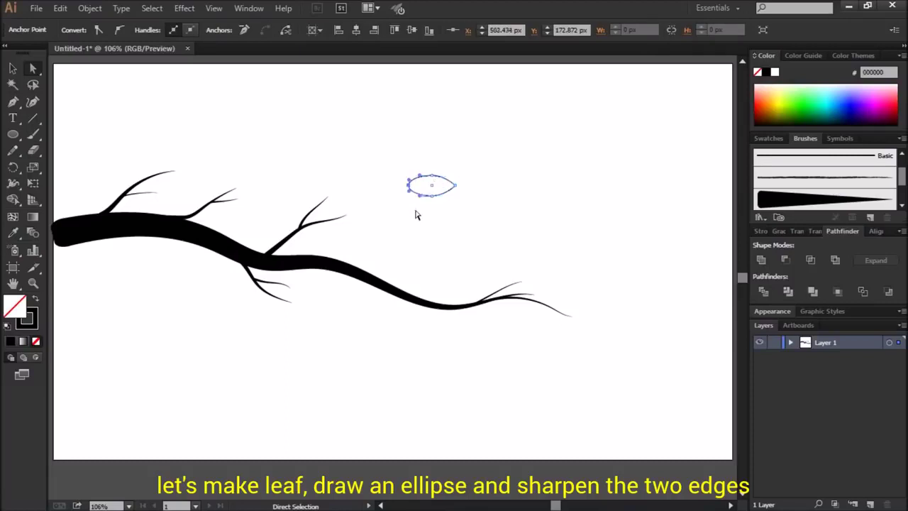
pyautogui.click(103, 31)
pyautogui.moveTo(419, 169); pyautogui.dragTo(441, 229)
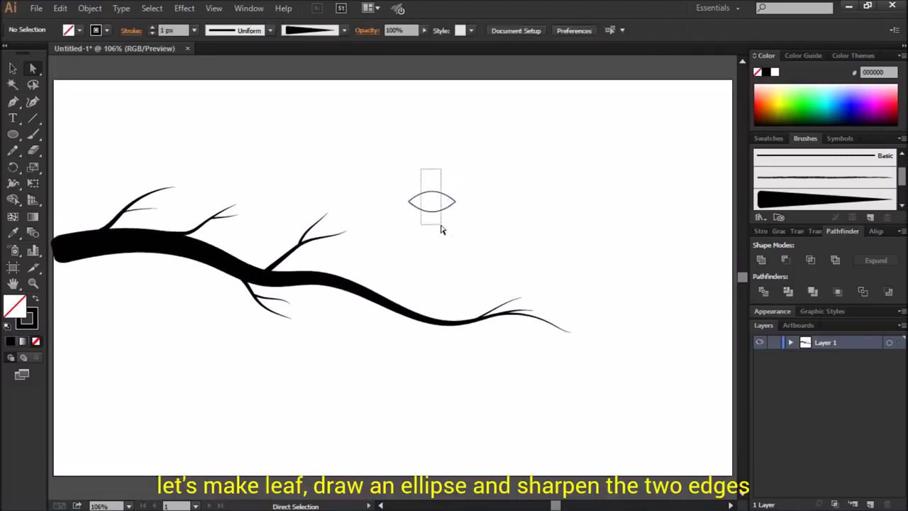
pyautogui.hotkey('ctrl', 'z')
# Make the teardrop leaf solid black with Shift+X and zoom in on it
pyautogui.click(12, 68)
pyautogui.hotkey('shift', 'x')
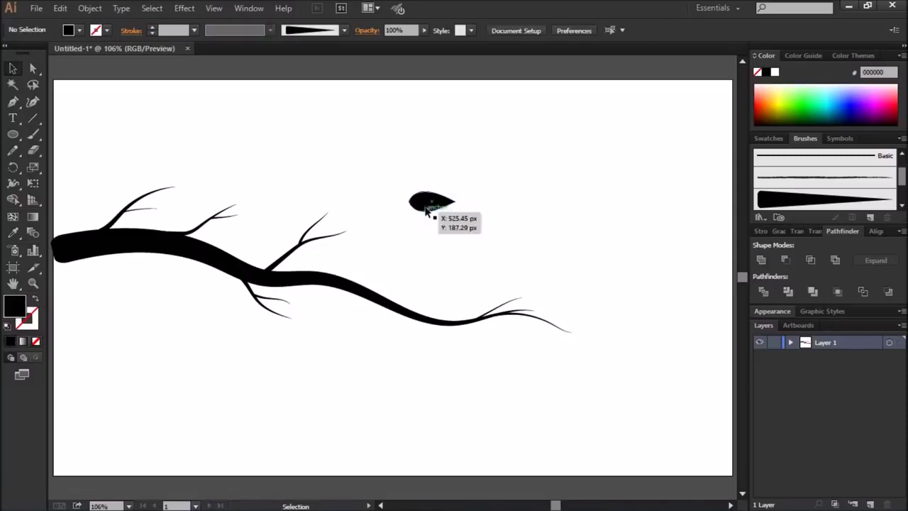
pyautogui.click(393, 184)
pyautogui.moveTo(393, 185); pyautogui.dragTo(471, 235)
pyautogui.click(458, 235)
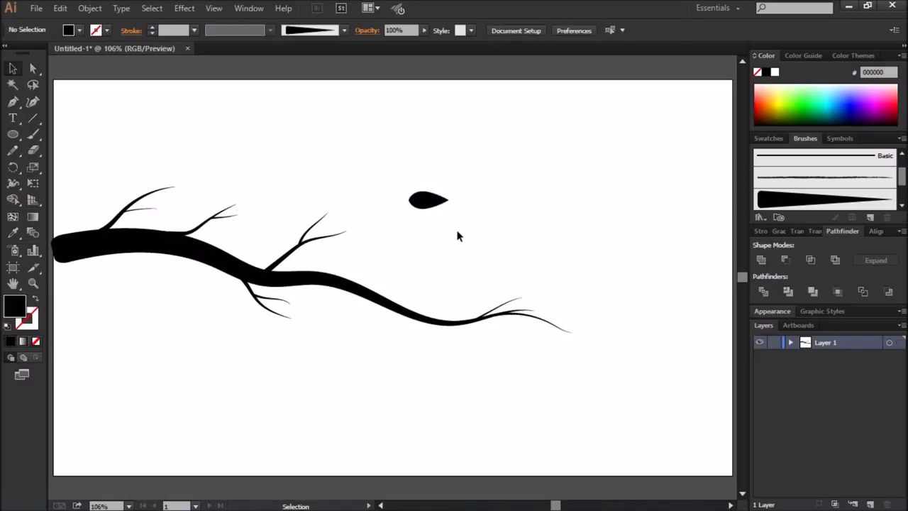
pyautogui.hotkey('ctrl', '+')
pyautogui.hotkey('ctrl', '+')
pyautogui.moveTo(429, 207); pyautogui.dragTo(415, 254)
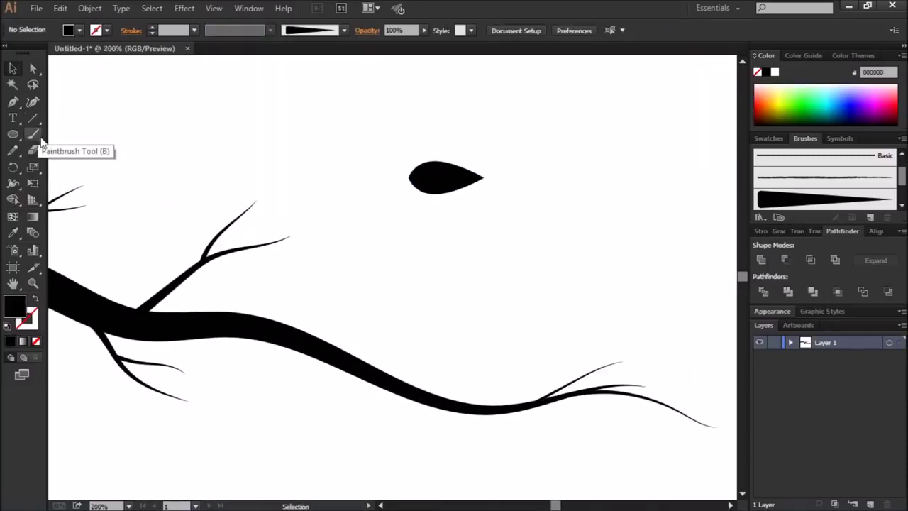
pyautogui.click(12, 136)
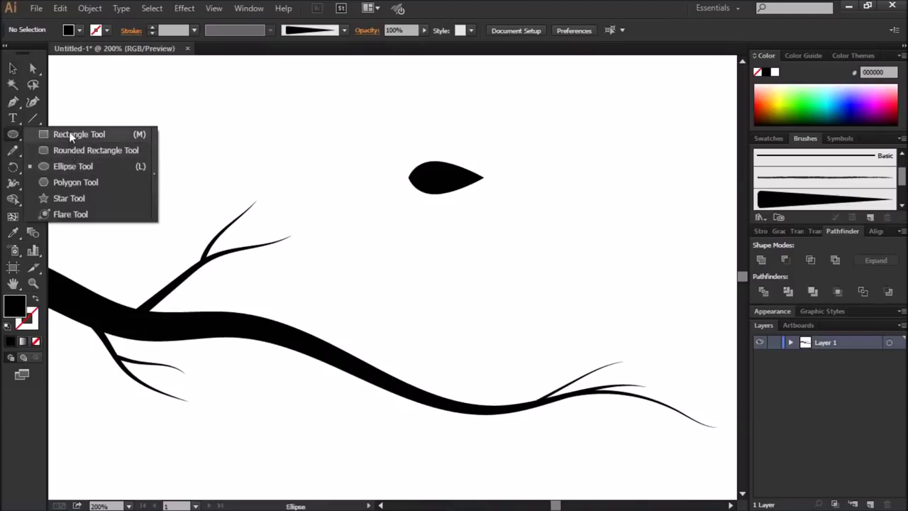
pyautogui.click(72, 166)
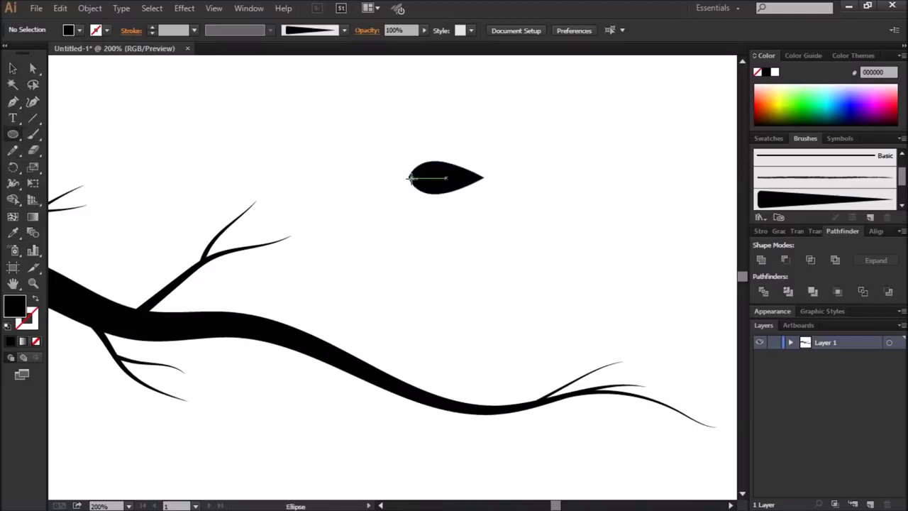
# Draw a short 4 px stem line and join it to the left end of the leaf
pyautogui.moveTo(410, 178); pyautogui.dragTo(378, 177)
pyautogui.click(152, 27)
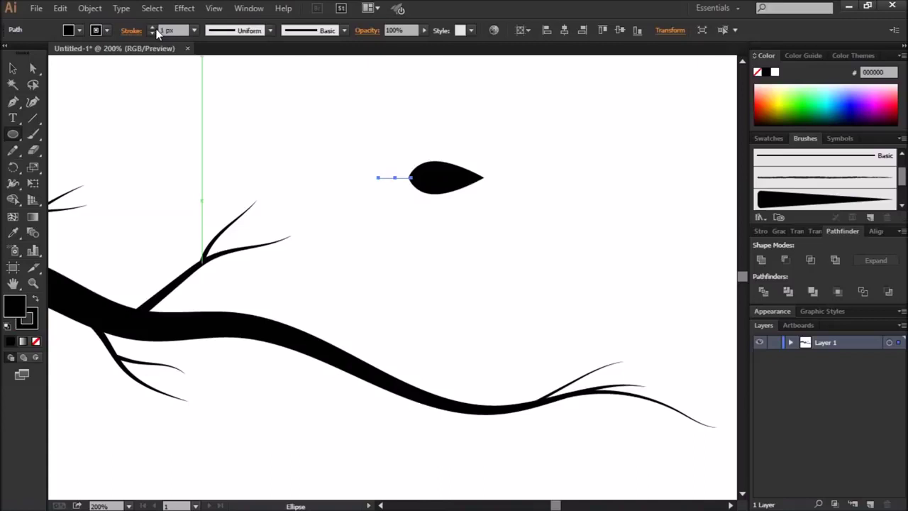
pyautogui.press('v')
pyautogui.click(454, 226)
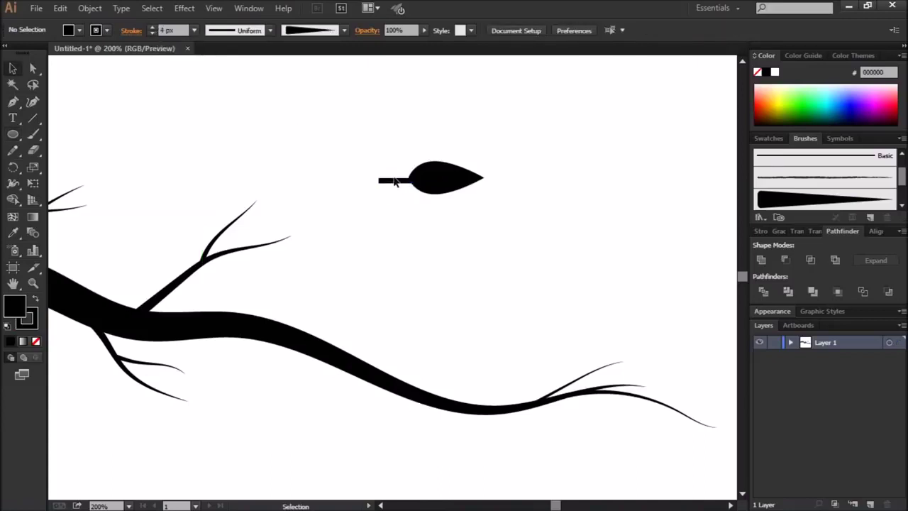
pyautogui.moveTo(387, 183); pyautogui.dragTo(397, 180)
pyautogui.click(448, 238)
pyautogui.moveTo(364, 146); pyautogui.dragTo(491, 225)
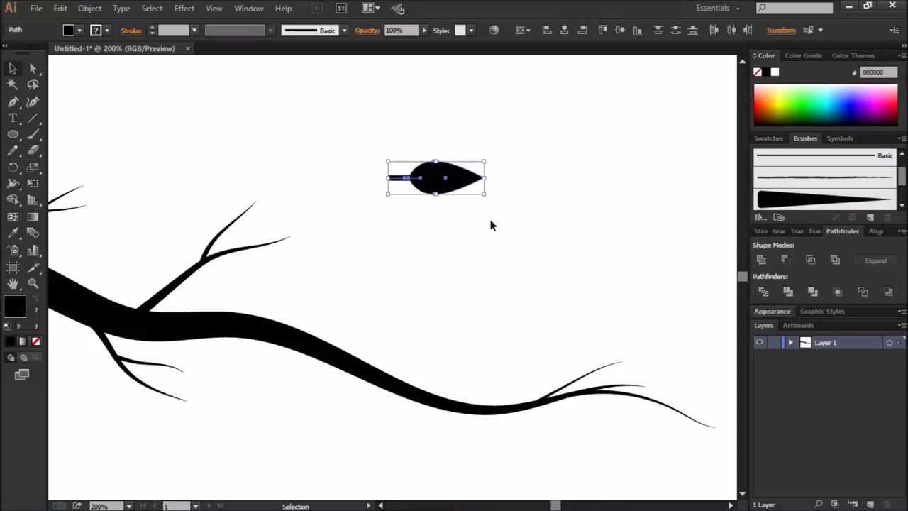
# Alt-drag a smaller copy of the leaf above and tilt it up onto the stem
pyautogui.moveTo(454, 190)
pyautogui.mouseDown()
pyautogui.moveTo(455, 143)
pyautogui.moveTo(429, 101)
pyautogui.moveTo(414, 171)
pyautogui.mouseUp()
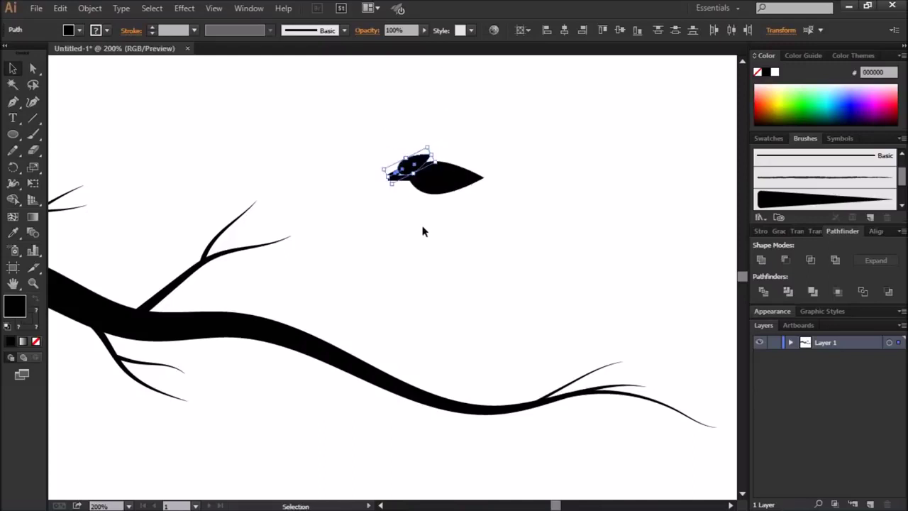
pyautogui.click(391, 178)
pyautogui.click(415, 163)
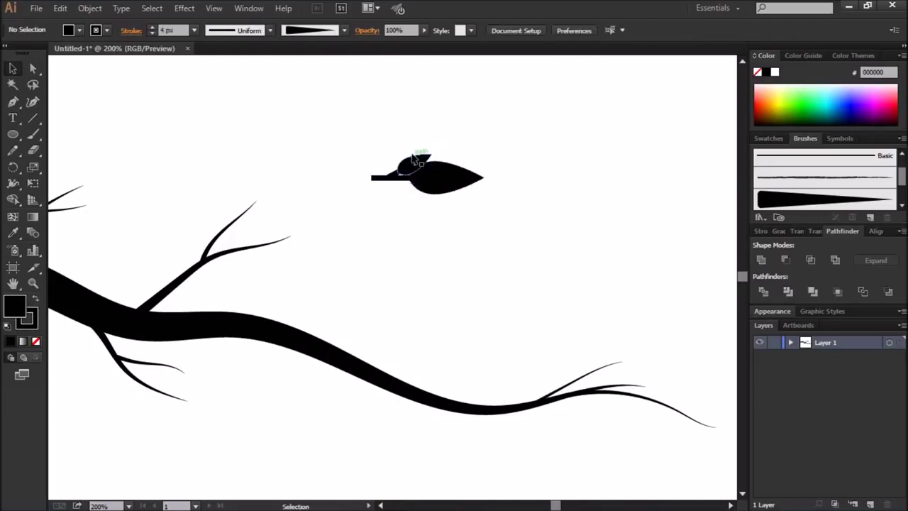
pyautogui.moveTo(417, 167)
pyautogui.mouseDown()
pyautogui.moveTo(393, 172)
pyautogui.moveTo(441, 153)
pyautogui.mouseUp()
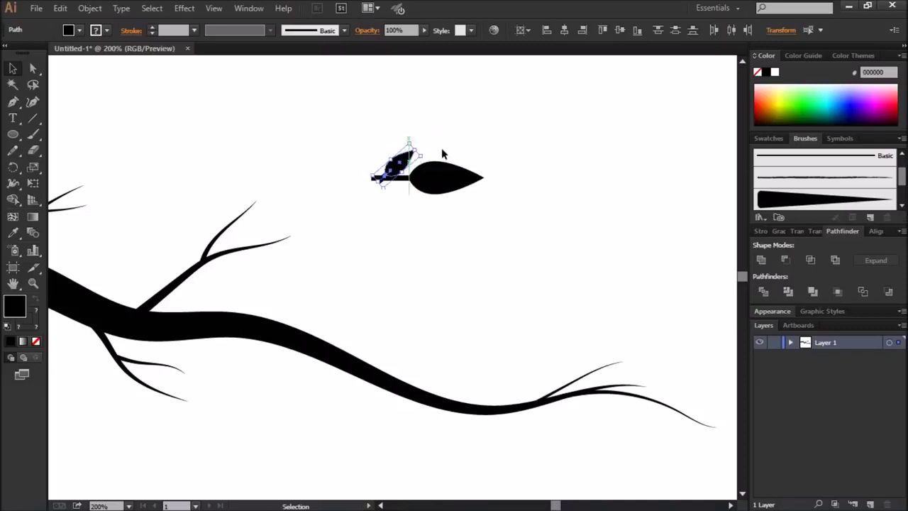
pyautogui.click(423, 232)
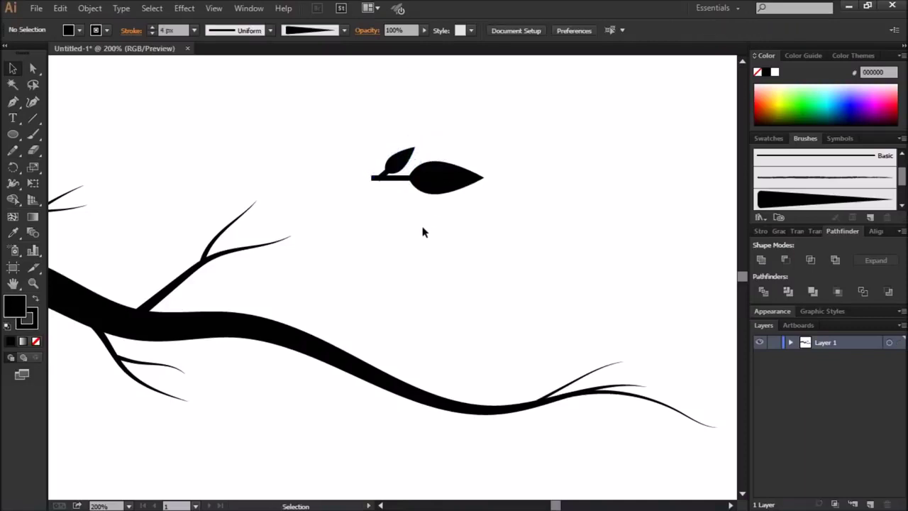
# Slide the big leaf left along the stem so the sprig parts meet
pyautogui.moveTo(446, 191); pyautogui.dragTo(438, 190)
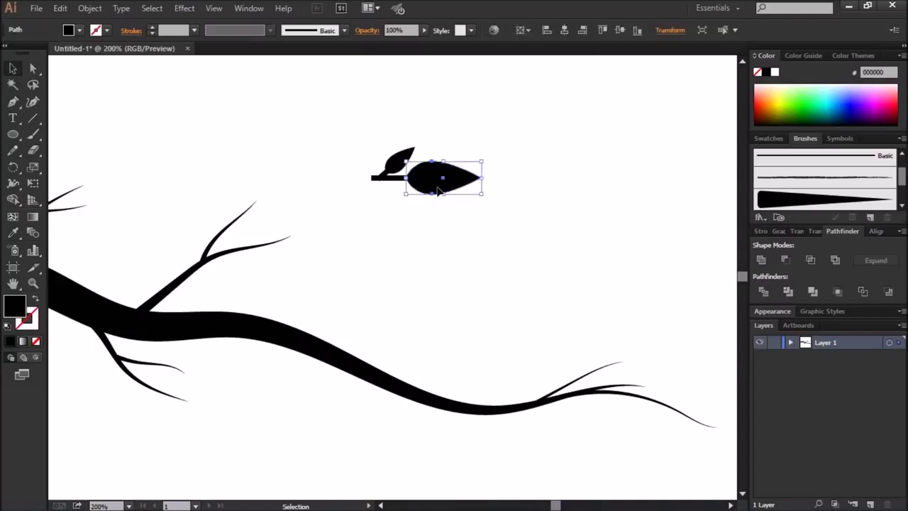
pyautogui.click(380, 180)
pyautogui.click(555, 141)
pyautogui.moveTo(367, 140); pyautogui.dragTo(479, 233)
pyautogui.click(457, 200)
pyautogui.keyDown('shift'); pyautogui.click(461, 183); pyautogui.keyUp('shift')
pyautogui.moveTo(441, 188); pyautogui.dragTo(428, 180)
pyautogui.click(469, 235)
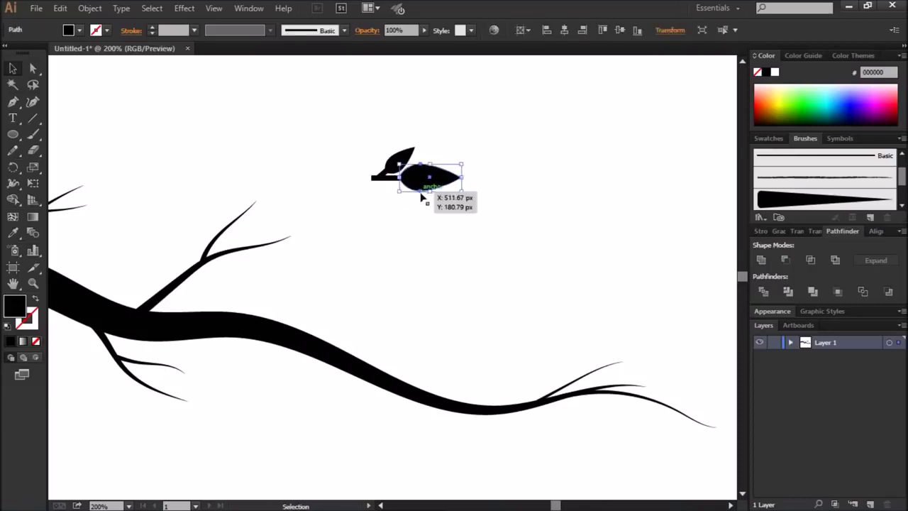
# Nudge the big leaf into place, marquee-select the whole sprig, and drag it into Brushes
pyautogui.click(418, 231)
pyautogui.moveTo(369, 125)
pyautogui.mouseDown()
pyautogui.moveTo(422, 193)
pyautogui.moveTo(366, 188)
pyautogui.moveTo(384, 180)
pyautogui.mouseUp()
pyautogui.moveTo(354, 118); pyautogui.dragTo(506, 233)
pyautogui.moveTo(447, 178); pyautogui.dragTo(816, 188)
# Make the sprig an Art Brush that scales proportionately with Tints colorization
pyautogui.click(422, 357)
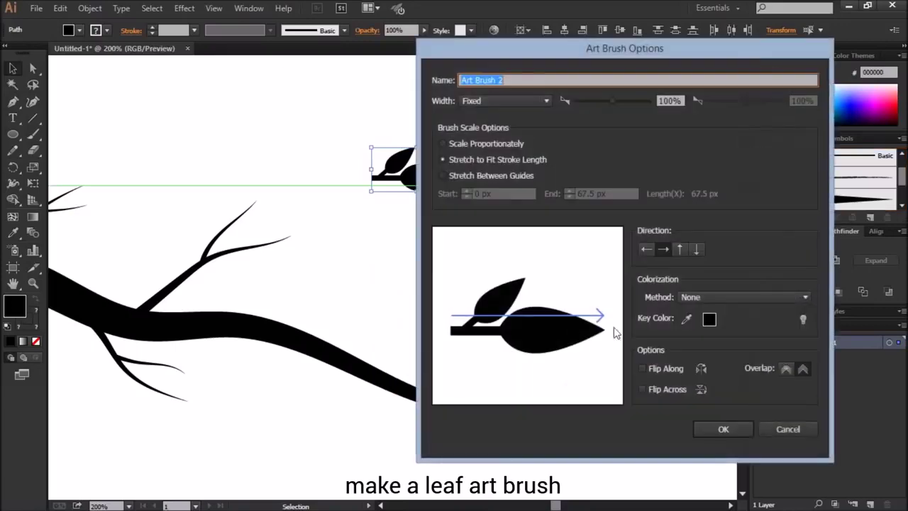
pyautogui.click(443, 144)
pyautogui.write('44')
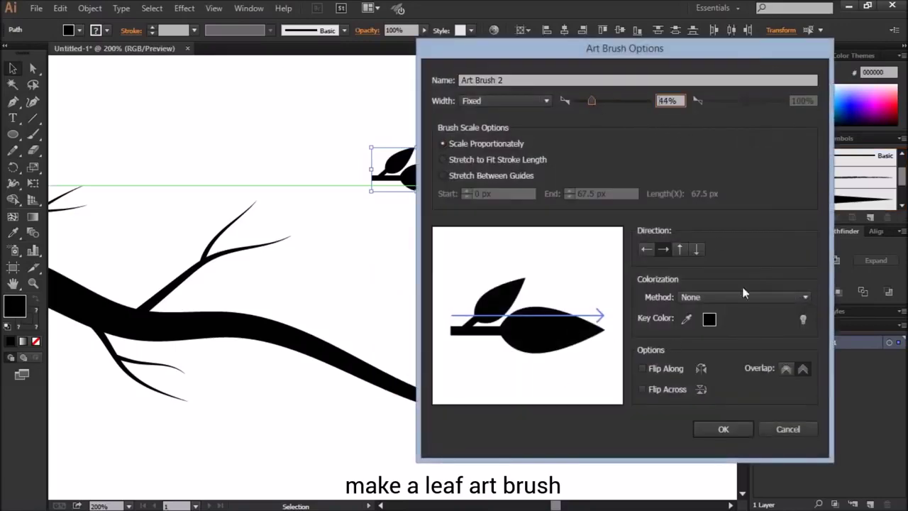
pyautogui.click(741, 297)
pyautogui.click(740, 324)
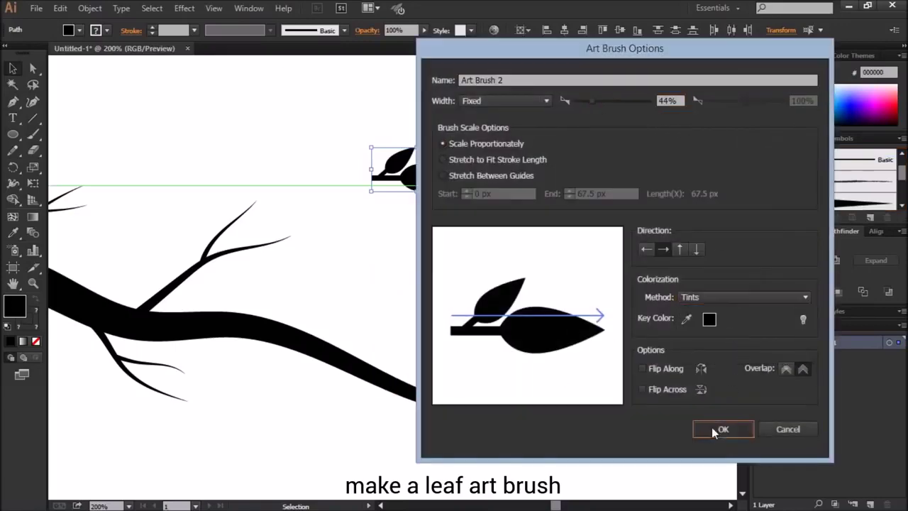
pyautogui.click(713, 429)
# Paint two test strokes with the new leaf brush
pyautogui.press('b')
pyautogui.moveTo(352, 257); pyautogui.dragTo(383, 249)
pyautogui.moveTo(473, 285); pyautogui.dragTo(508, 287)
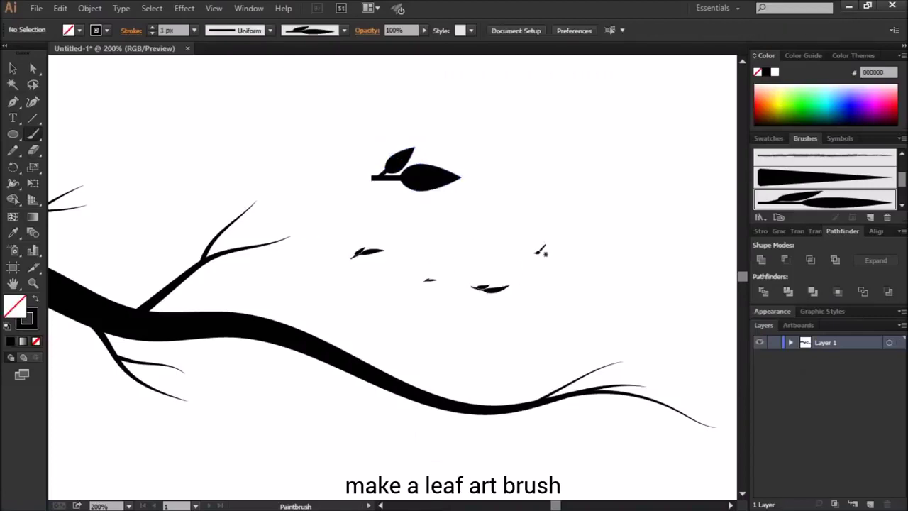
# Change the leaf brush width to 44%, apply it to existing strokes, and delete the sprig artwork
pyautogui.click(426, 176)
pyautogui.moveTo(425, 176); pyautogui.dragTo(823, 178)
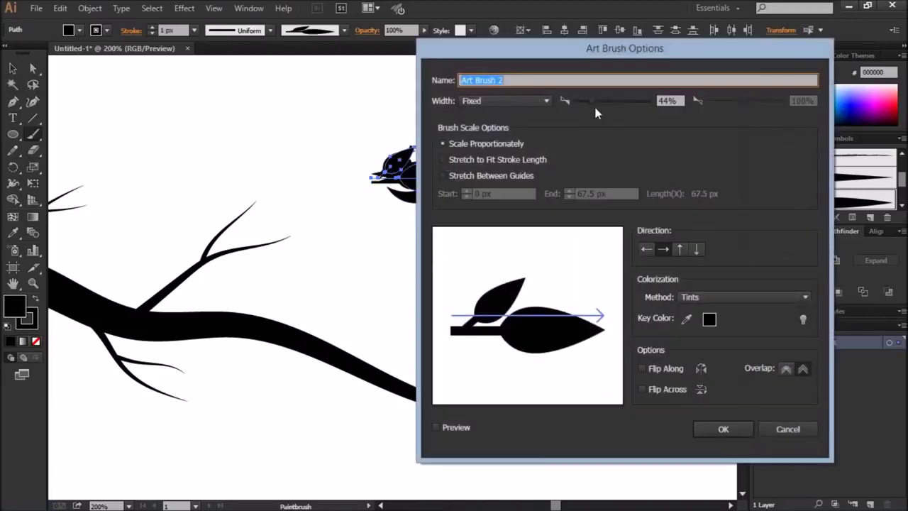
pyautogui.click(658, 101)
pyautogui.write('60')
pyautogui.press('Return')
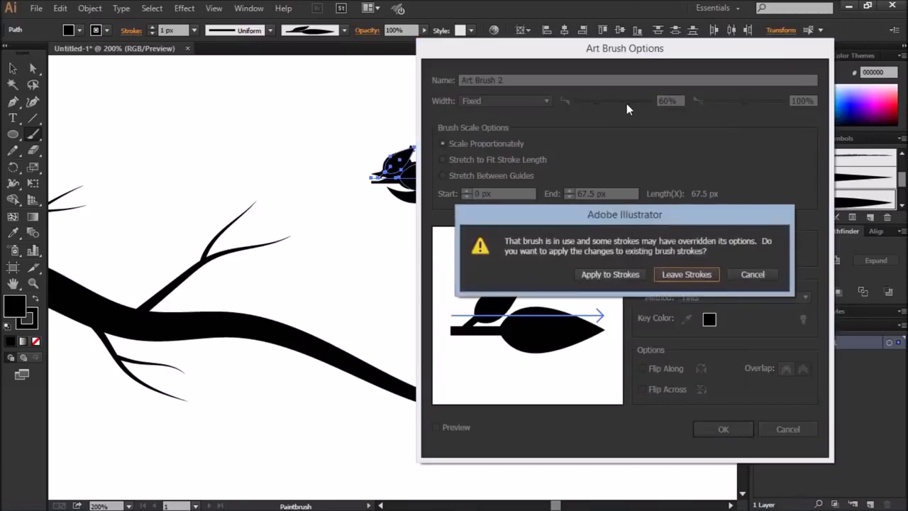
pyautogui.click(624, 274)
pyautogui.press('v')
pyautogui.press('Delete')
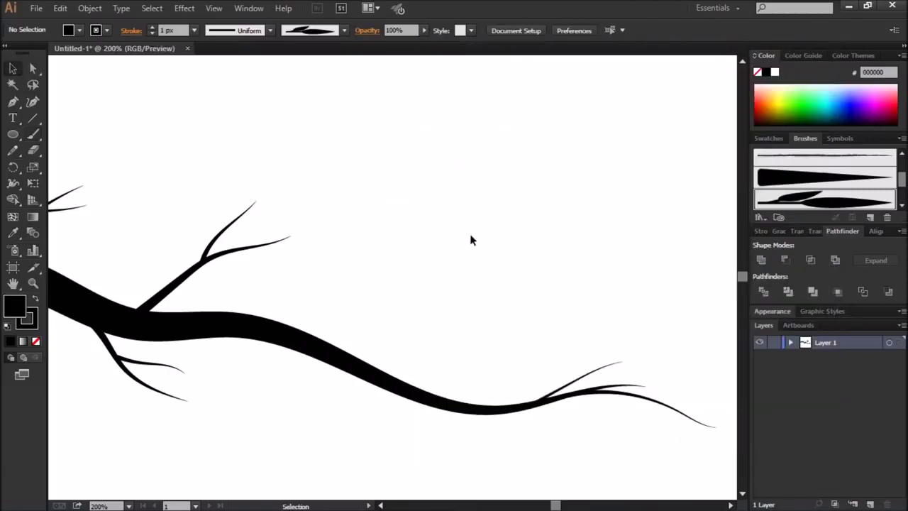
pyautogui.click(33, 134)
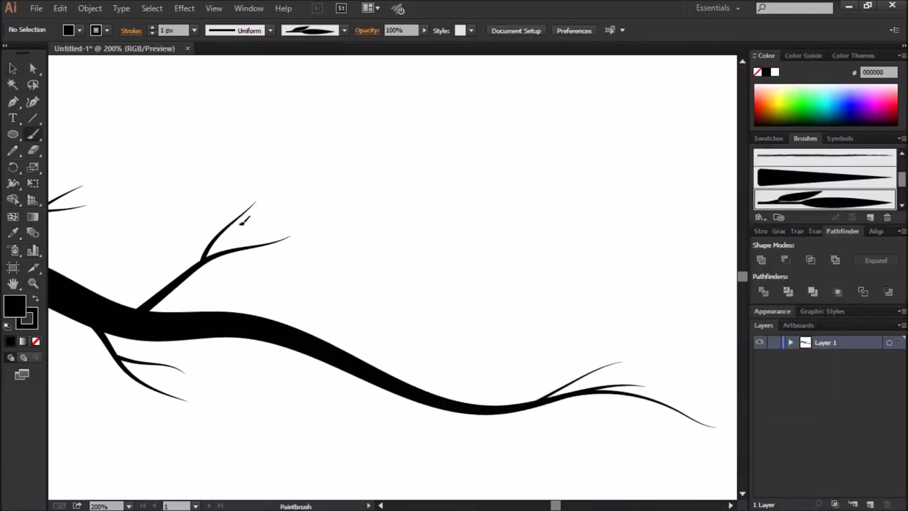
# Raise the leaf art brush width to 106% after an undone test stroke
pyautogui.moveTo(263, 235); pyautogui.dragTo(307, 225)
pyautogui.hotkey('ctrl', 'z')
pyautogui.hotkey('ctrl', 'z')
pyautogui.click(870, 220)
pyautogui.moveTo(608, 100)
pyautogui.mouseDown()
pyautogui.moveTo(632, 105)
pyautogui.moveTo(611, 110)
pyautogui.mouseUp()
pyautogui.press('Return')
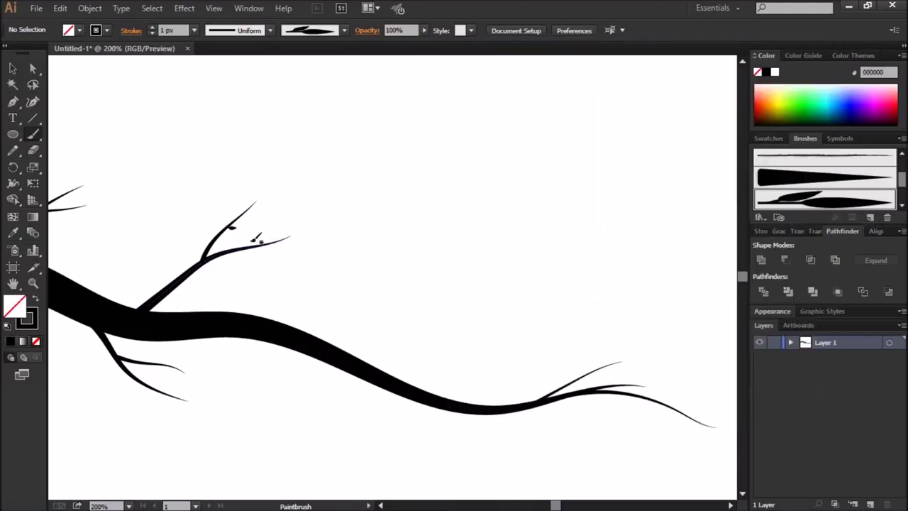
# Try leaves along the branch and near the upper tip with no fill, undoing them
pyautogui.moveTo(255, 248); pyautogui.dragTo(266, 227)
pyautogui.hotkey('ctrl', 'z')
pyautogui.hotkey('ctrl', '0')
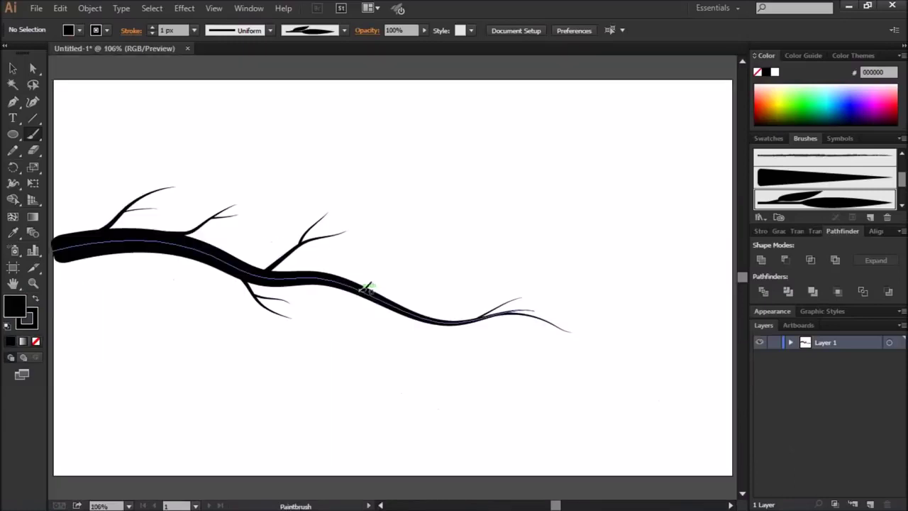
pyautogui.press('/')
pyautogui.moveTo(145, 187); pyautogui.dragTo(138, 193)
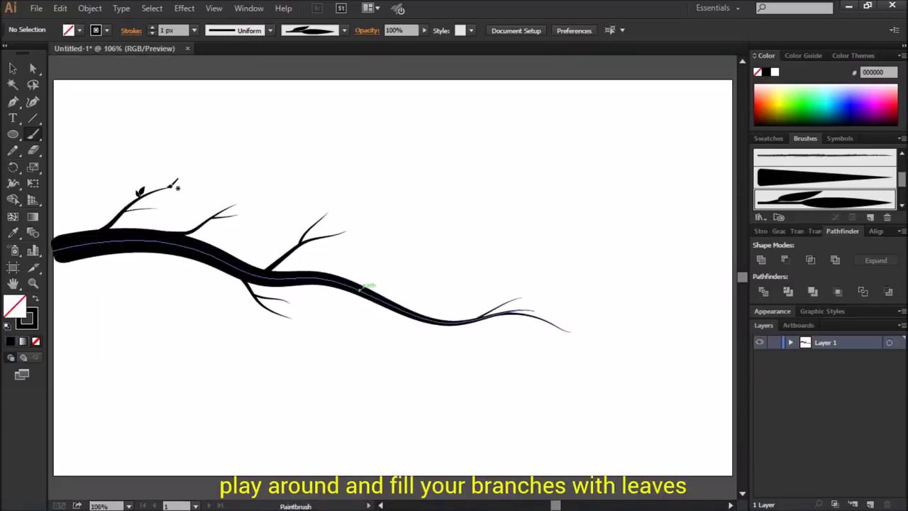
pyautogui.hotkey('ctrl', 'z')
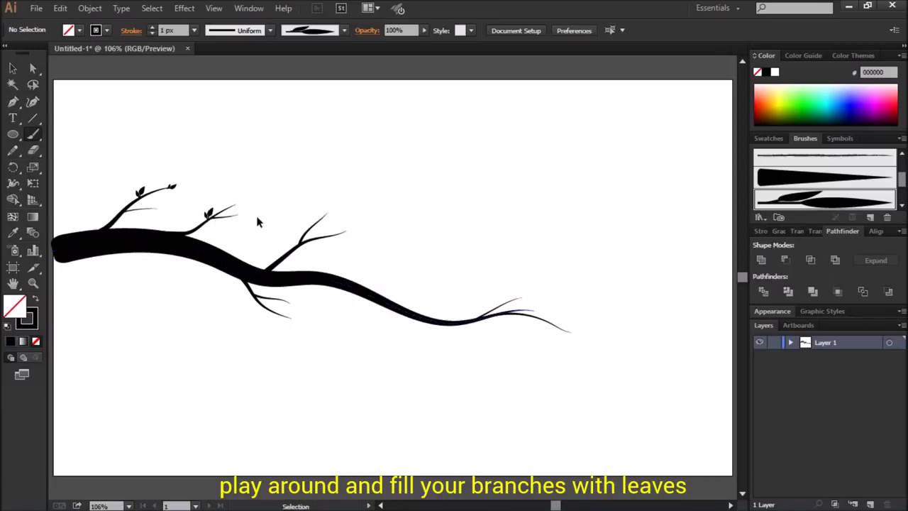
pyautogui.hotkey('ctrl', 'z')
pyautogui.hotkey('ctrl', 'z')
# Zoom into the upper twigs, restore the tip leaf, and paint a leaf on the upper-left twig
pyautogui.hotkey('ctrl', '+')
pyautogui.hotkey('ctrl', '+')
pyautogui.hotkey('ctrl', '+')
pyautogui.moveTo(444, 246); pyautogui.dragTo(272, 226)
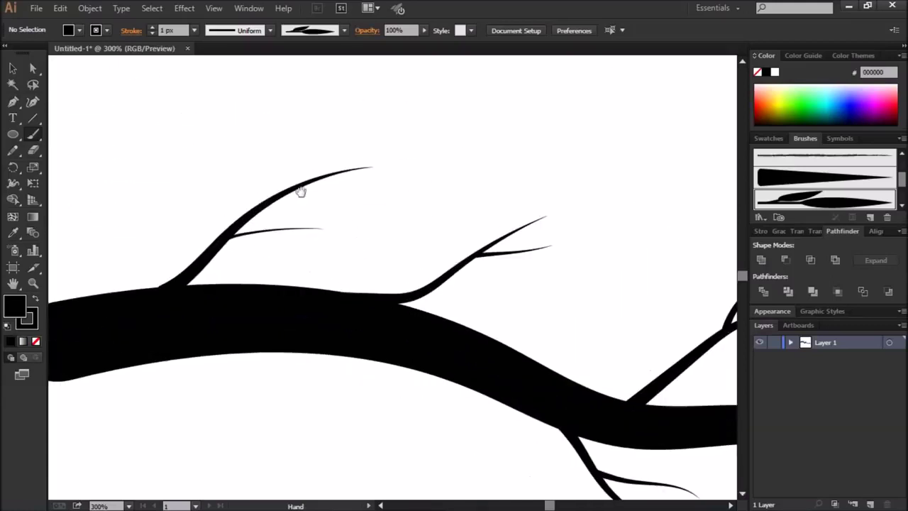
pyautogui.hotkey('ctrl', 'shift', 'z')
pyautogui.hotkey('ctrl', 'z')
pyautogui.hotkey('ctrl', 'shift', 'z')
pyautogui.hotkey('ctrl', 'z')
pyautogui.hotkey('ctrl', 'shift', 'z')
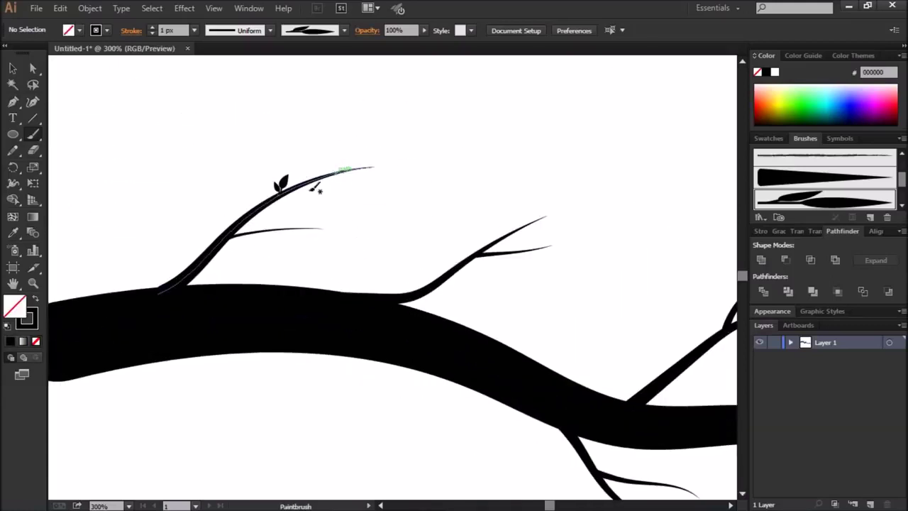
pyautogui.moveTo(211, 252); pyautogui.dragTo(199, 236)
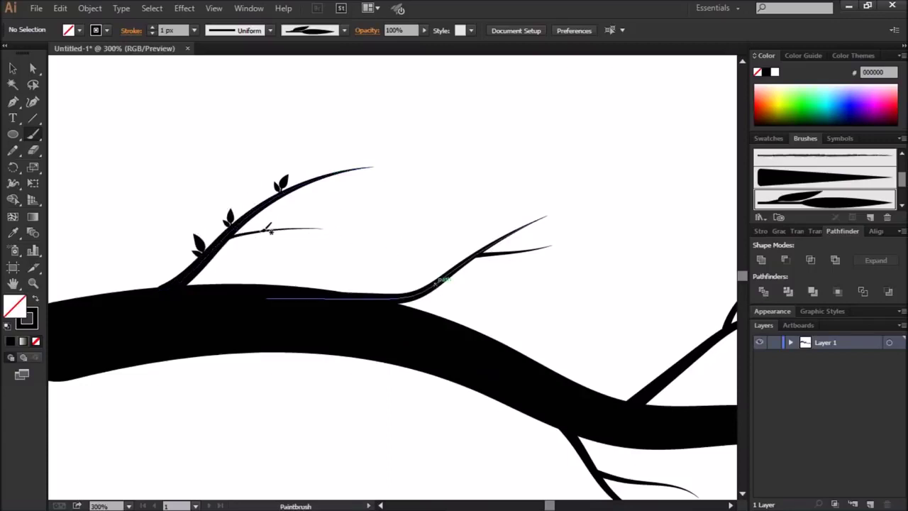
# Paint leaves on the right, lower and middle twigs, undoing an oversized one
pyautogui.moveTo(454, 263)
pyautogui.mouseDown()
pyautogui.moveTo(439, 236)
pyautogui.moveTo(489, 213)
pyautogui.mouseUp()
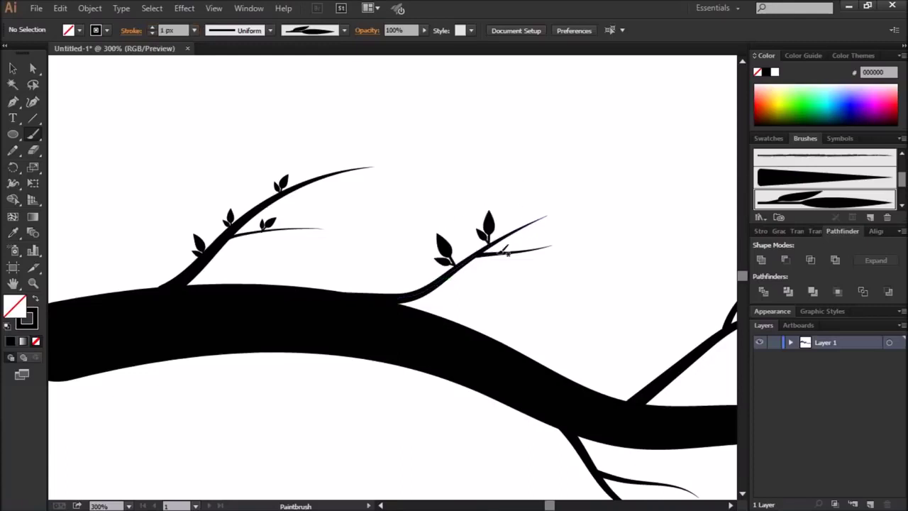
pyautogui.scroll(-3, 669, 372)
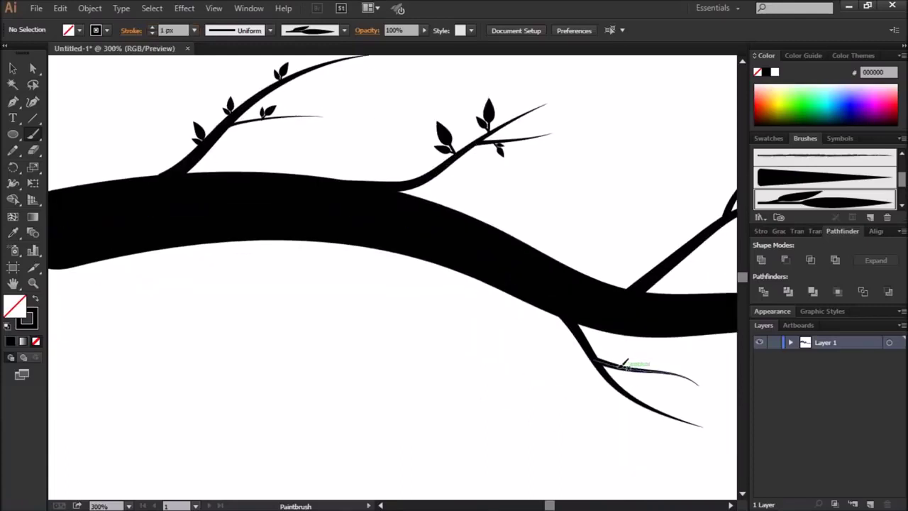
pyautogui.moveTo(614, 382)
pyautogui.mouseDown()
pyautogui.moveTo(603, 401)
pyautogui.moveTo(630, 420)
pyautogui.mouseUp()
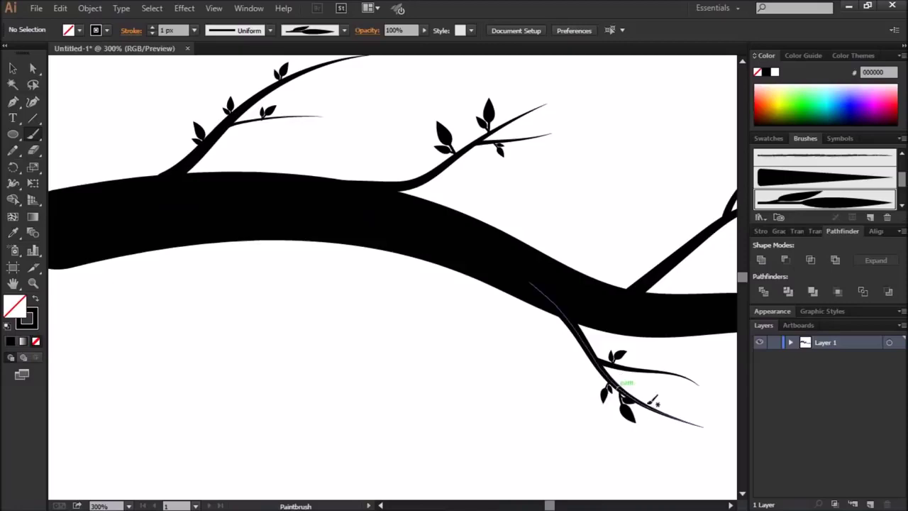
pyautogui.moveTo(672, 227); pyautogui.dragTo(300, 280)
pyautogui.moveTo(378, 224)
pyautogui.mouseDown()
pyautogui.moveTo(374, 191)
pyautogui.moveTo(402, 211)
pyautogui.mouseUp()
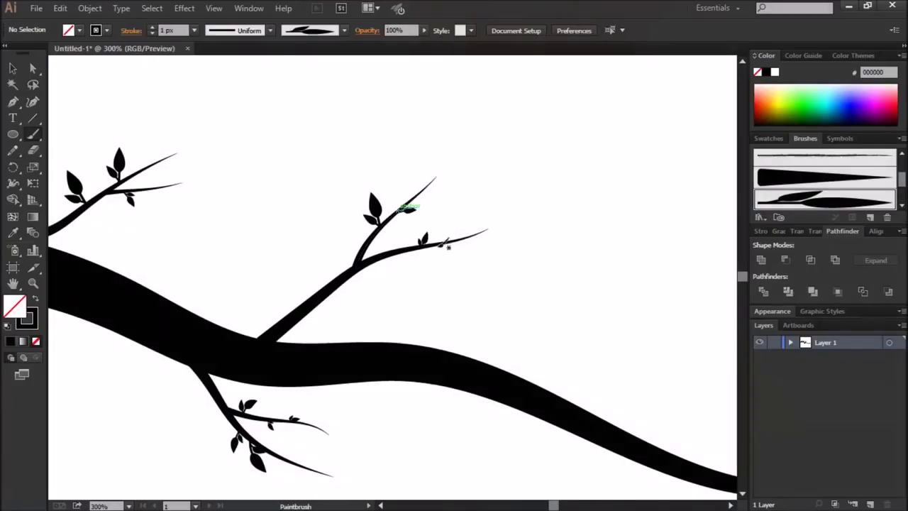
pyautogui.scroll(-2, 462, 345)
pyautogui.moveTo(304, 276); pyautogui.dragTo(294, 243)
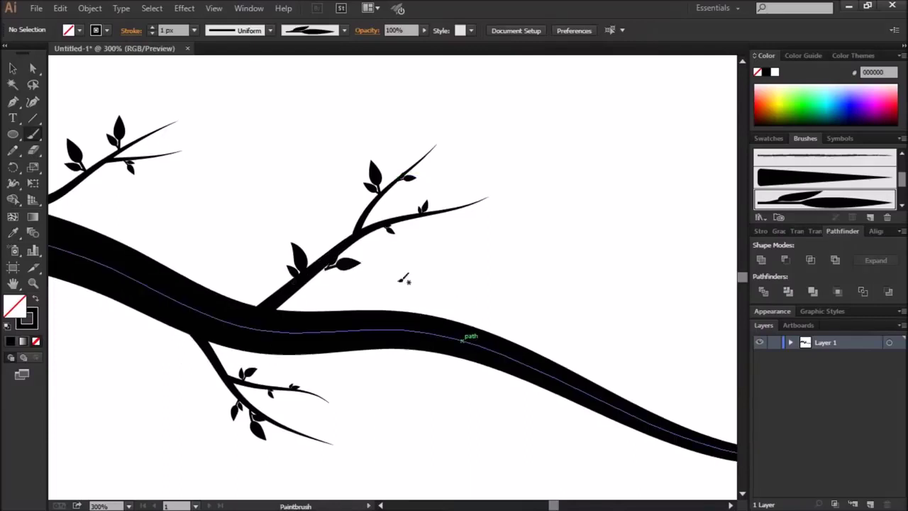
pyautogui.scroll(-2, 324, 259)
pyautogui.hotkey('ctrl', 'z')
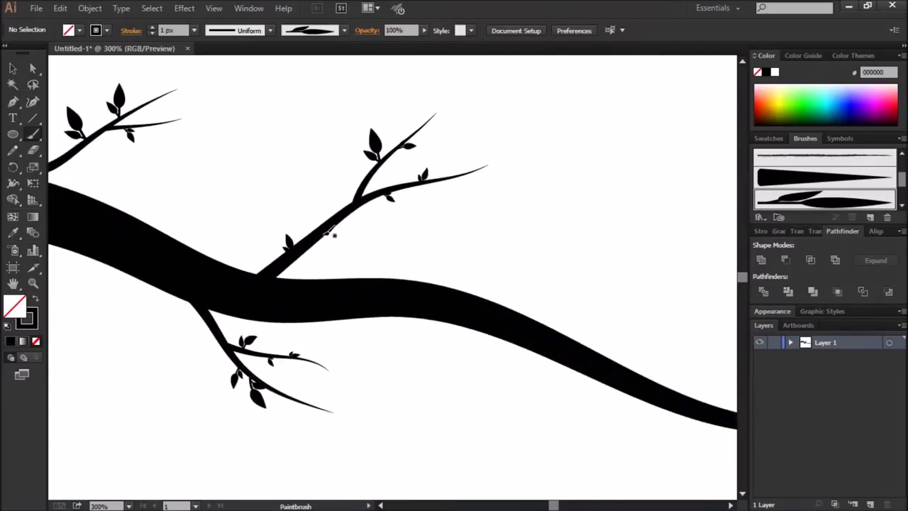
# Re-confirm the leaf brush settings, then test leaves on the upper-left and middle twigs, undoing them
pyautogui.hotkey('ctrl', '0')
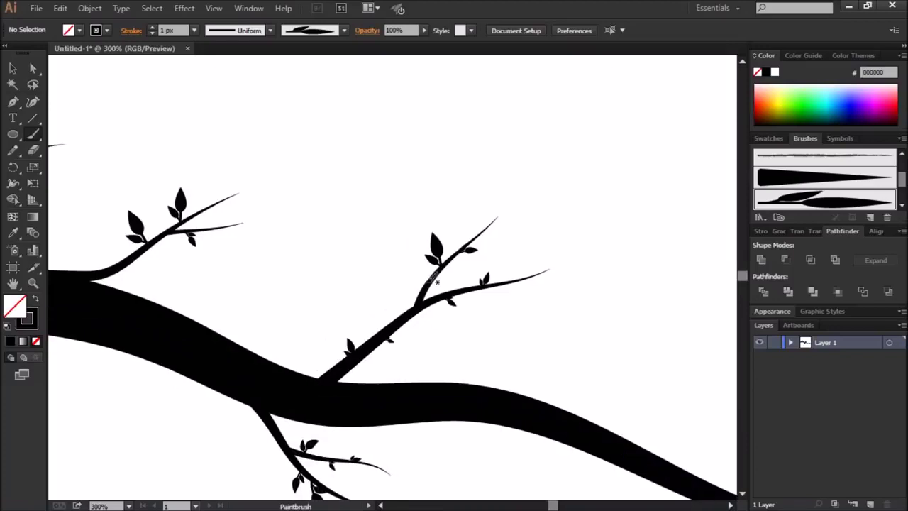
pyautogui.doubleClick(830, 202)
pyautogui.click(722, 430)
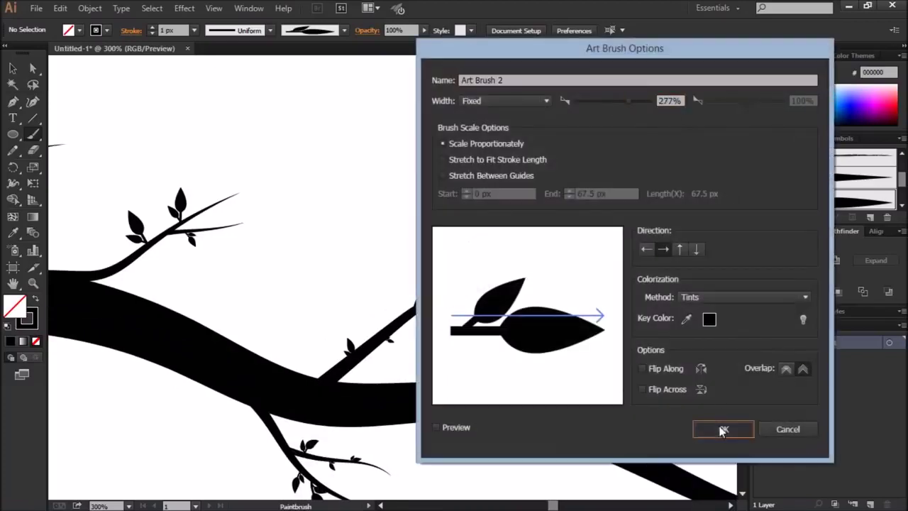
pyautogui.click(694, 273)
pyautogui.moveTo(132, 280); pyautogui.dragTo(159, 266)
pyautogui.hotkey('ctrl', 'z')
pyautogui.moveTo(367, 333)
pyautogui.mouseDown()
pyautogui.moveTo(363, 298)
pyautogui.moveTo(383, 298)
pyautogui.mouseUp()
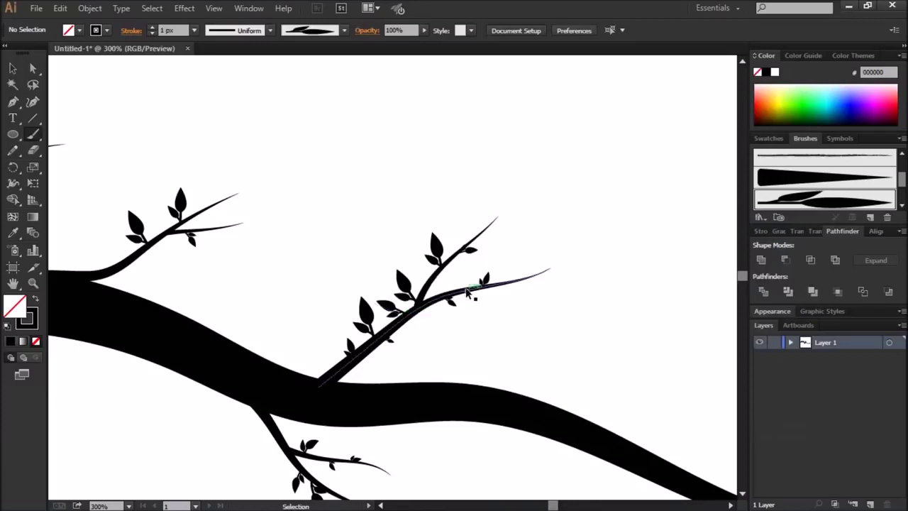
pyautogui.hotkey('ctrl', 'z')
pyautogui.hotkey('ctrl', 'z')
# Revise the leaf brush settings again and apply them to existing leaf strokes
pyautogui.scroll(-2, 516, 326)
pyautogui.hotkey('ctrl', '0')
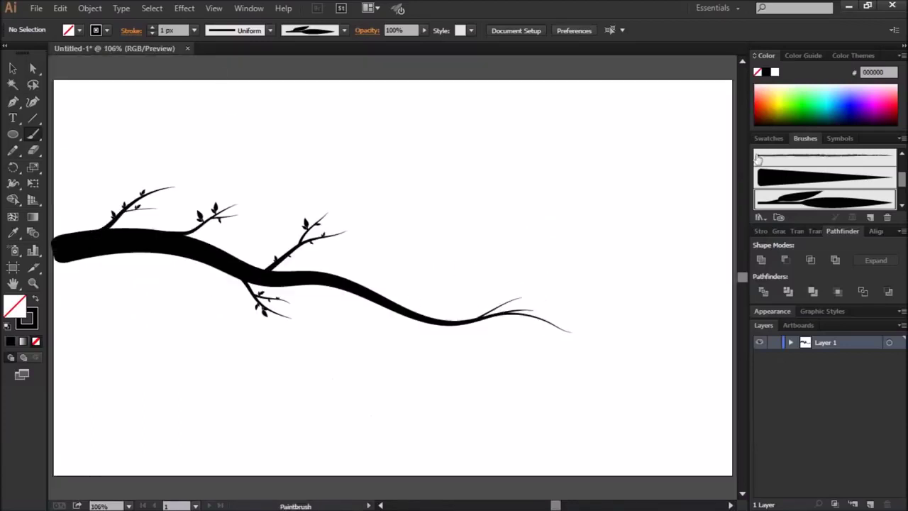
pyautogui.doubleClick(797, 201)
pyautogui.click(721, 427)
pyautogui.click(586, 329)
# Set a 0.5 px stroke weight and paint small leaf clusters along the main branch
pyautogui.hotkey('ctrl', '+')
pyautogui.hotkey('ctrl', '+')
pyautogui.hotkey('ctrl', '+')
pyautogui.click(152, 33)
pyautogui.moveTo(200, 264)
pyautogui.mouseDown()
pyautogui.moveTo(244, 253)
pyautogui.moveTo(263, 261)
pyautogui.mouseUp()
pyautogui.hotkey('ctrl', 'z')
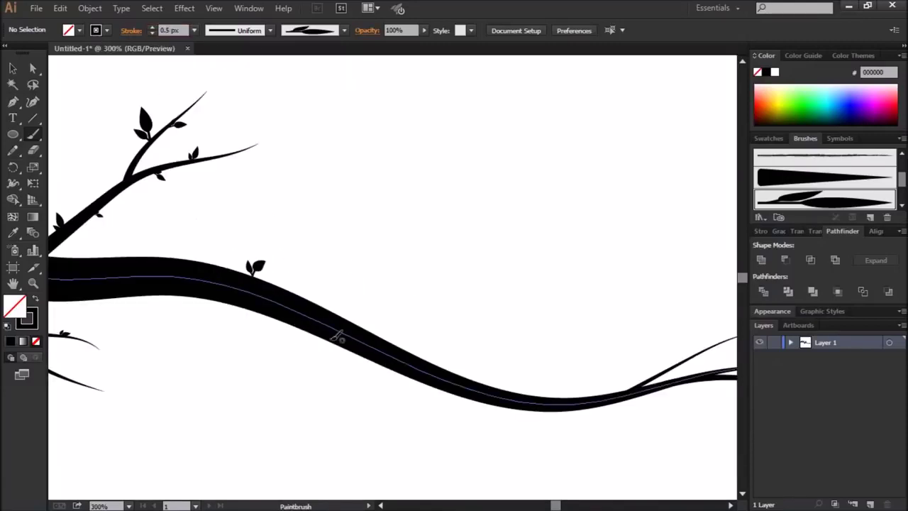
pyautogui.moveTo(295, 326); pyautogui.dragTo(301, 353)
pyautogui.moveTo(273, 315); pyautogui.dragTo(234, 327)
pyautogui.scroll(-1, 324, 334)
pyautogui.moveTo(186, 245); pyautogui.dragTo(177, 212)
# Paint leaves near the thin branch tip and below it, replacing one bad leaf
pyautogui.scroll(-5, 220, 256)
pyautogui.hscroll(10, 319, 241)
pyautogui.moveTo(433, 261); pyautogui.dragTo(500, 245)
pyautogui.hotkey('ctrl', 'z')
pyautogui.moveTo(470, 271)
pyautogui.mouseDown()
pyautogui.moveTo(485, 258)
pyautogui.moveTo(480, 291)
pyautogui.mouseUp()
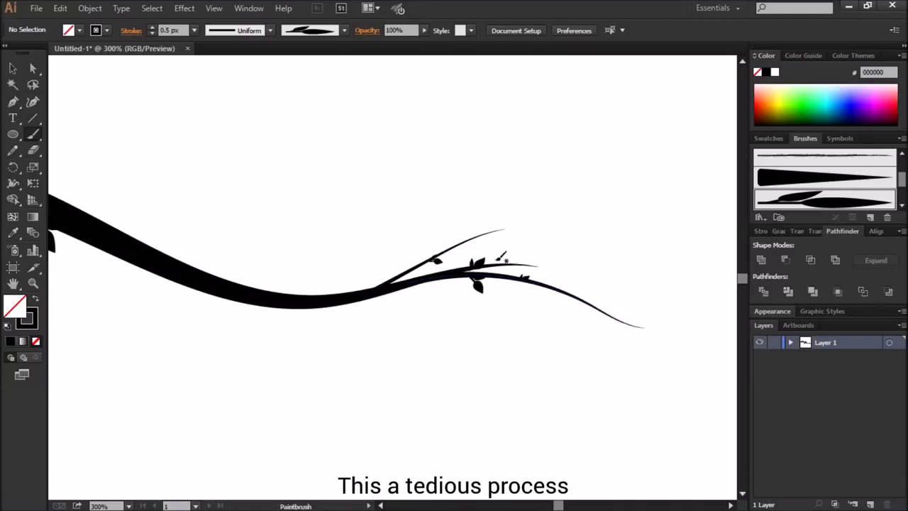
pyautogui.moveTo(430, 279); pyautogui.dragTo(441, 291)
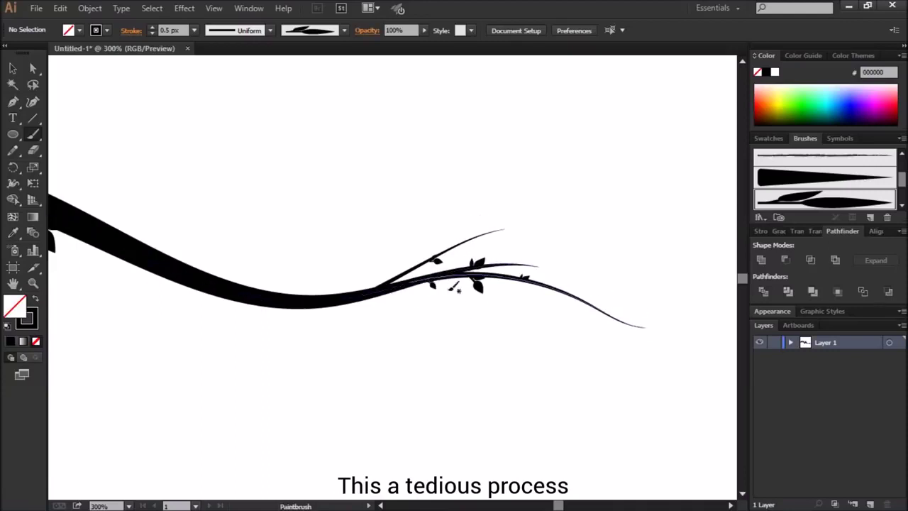
# Zoom out to the whole branch and delete a stray small leaf
pyautogui.hotkey('ctrl', '0')
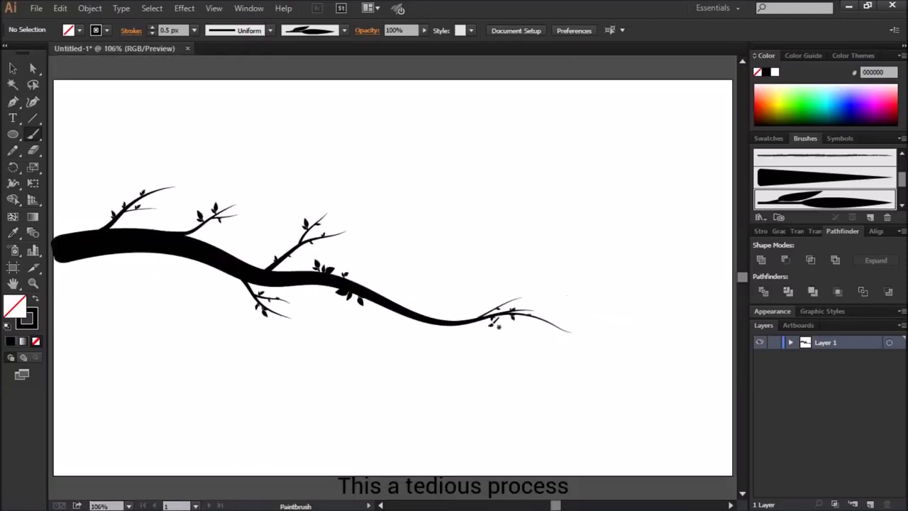
pyautogui.click(12, 69)
pyautogui.click(344, 291)
pyautogui.press('Delete')
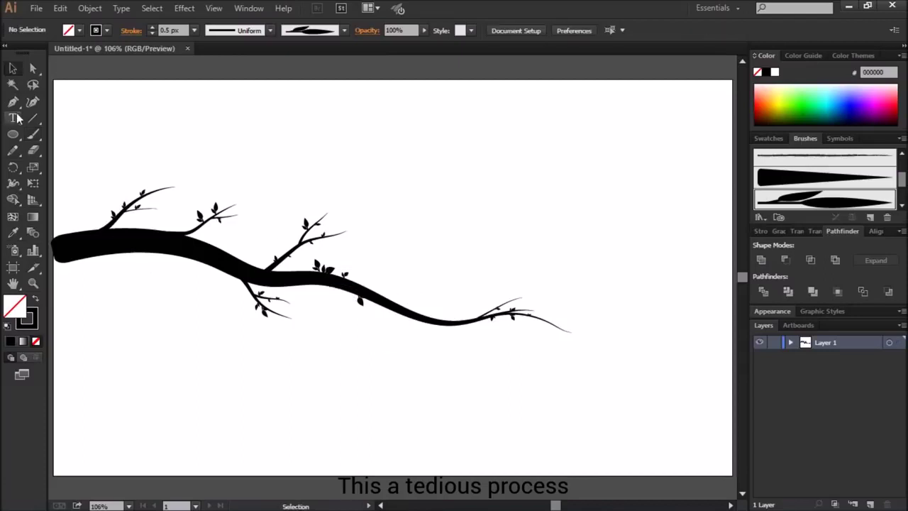
pyautogui.click(33, 134)
# Paint two leaves on the upper twig and one below the small twig leaves
pyautogui.scroll(3, 187, 230)
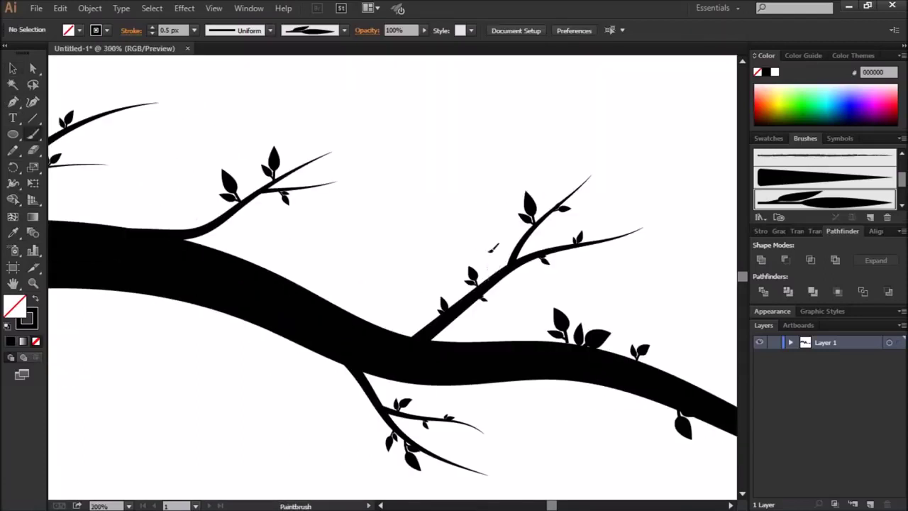
pyautogui.moveTo(244, 198)
pyautogui.mouseDown()
pyautogui.moveTo(257, 182)
pyautogui.moveTo(254, 227)
pyautogui.moveTo(485, 266)
pyautogui.mouseUp()
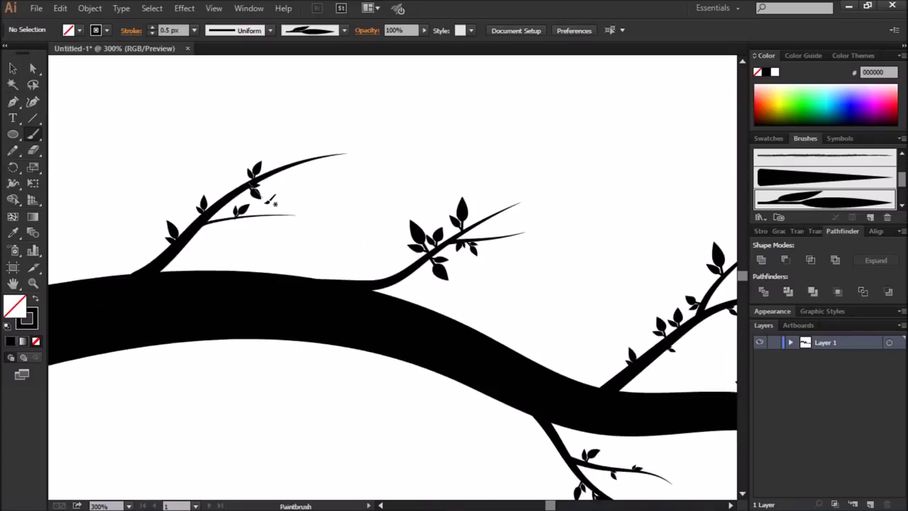
pyautogui.press('ctrl')
pyautogui.moveTo(183, 244); pyautogui.dragTo(203, 251)
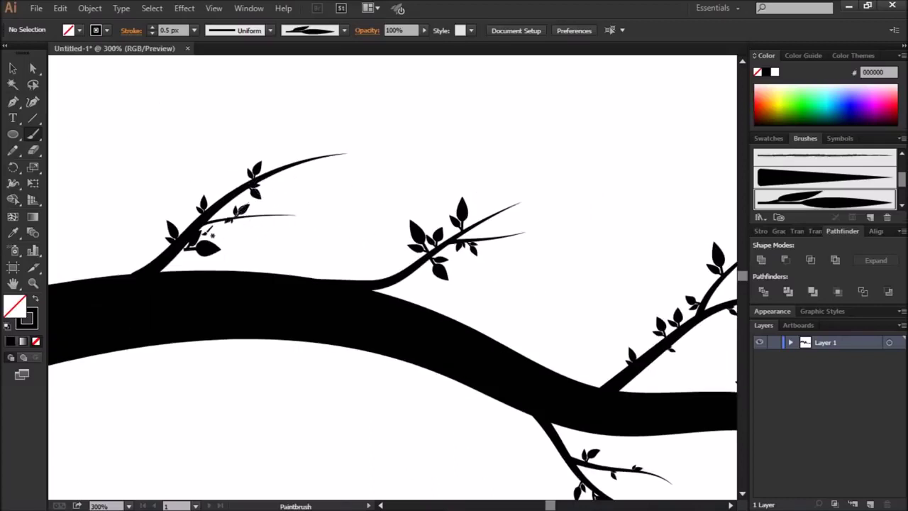
# Fit the artboard in view and select all the branch artwork
pyautogui.hotkey('ctrl', '-')
pyautogui.hotkey('ctrl', '0')
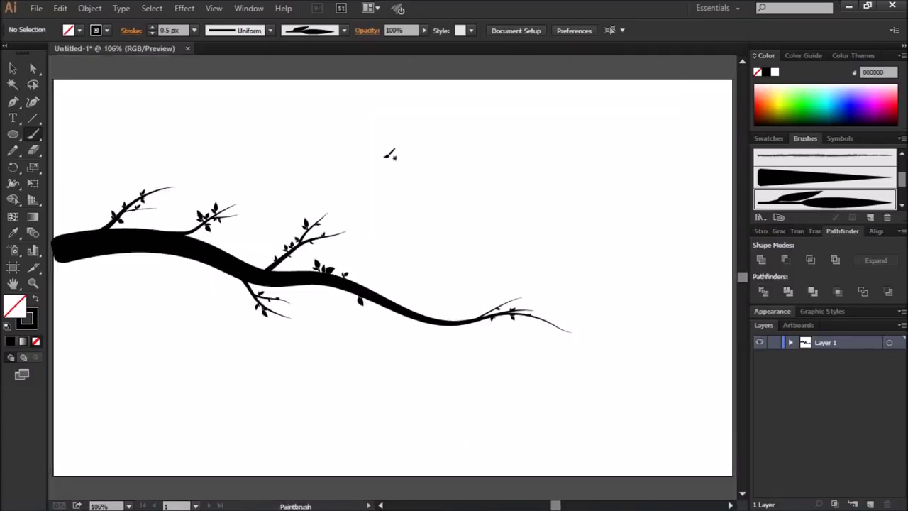
pyautogui.scroll(-1, 360, 165)
pyautogui.press('v')
pyautogui.hotkey('ctrl', 'a')
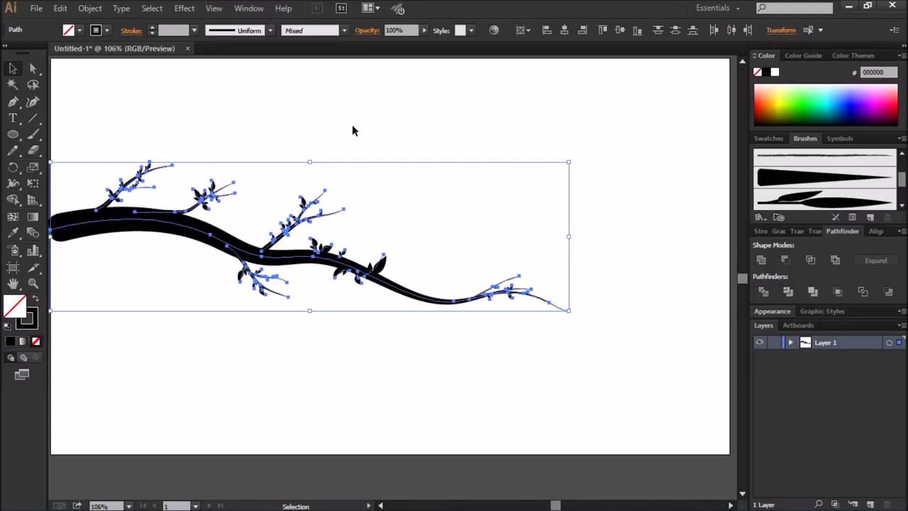
# Expand the branch's brush strokes into filled shapes with Object > Expand Appearance
pyautogui.click(90, 8)
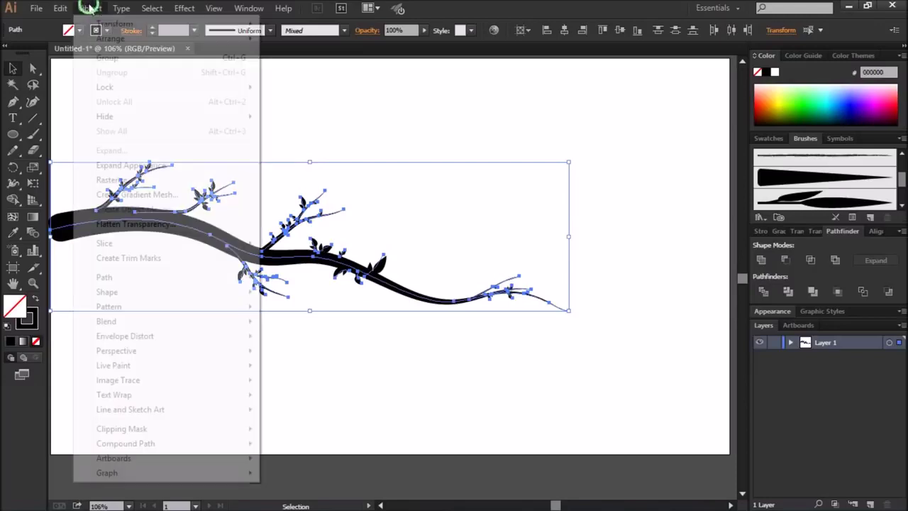
pyautogui.click(131, 165)
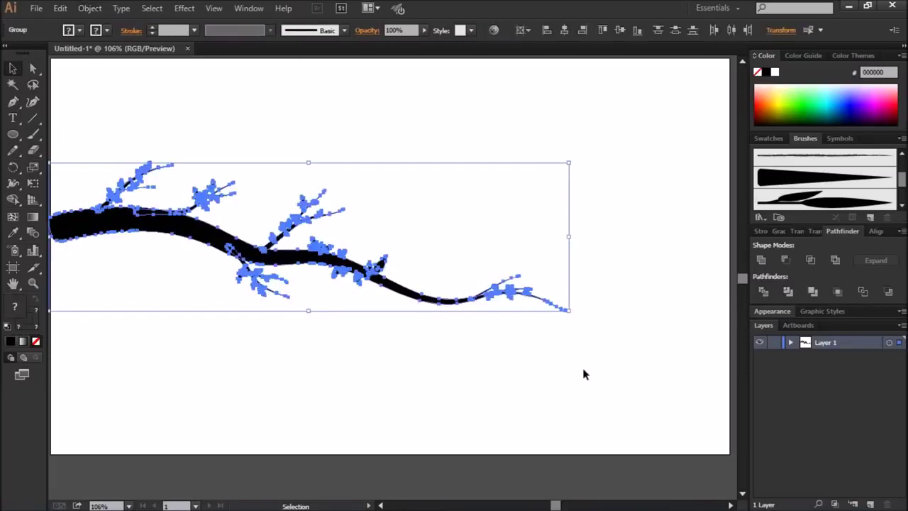
pyautogui.click(583, 374)
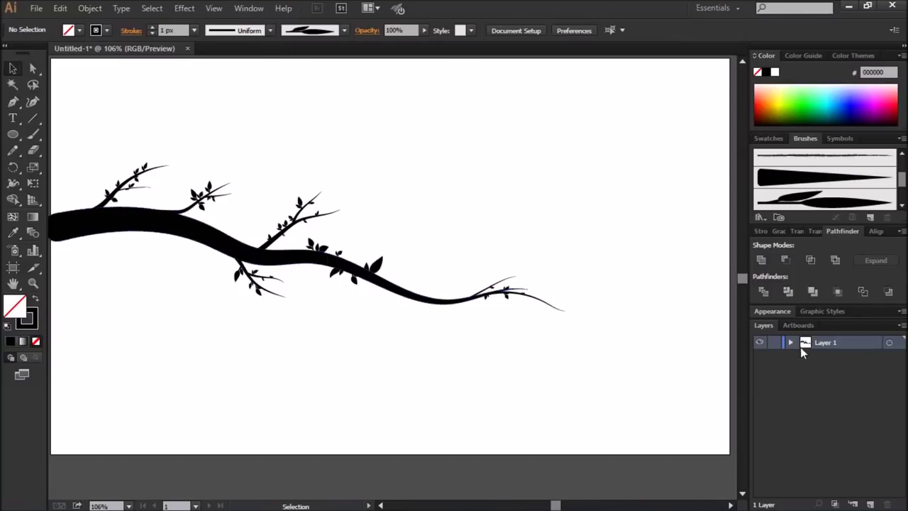
# Add a new Layer 2 above the branch layer and clear the selection
pyautogui.click(870, 503)
pyautogui.click(893, 357)
pyautogui.click(478, 375)
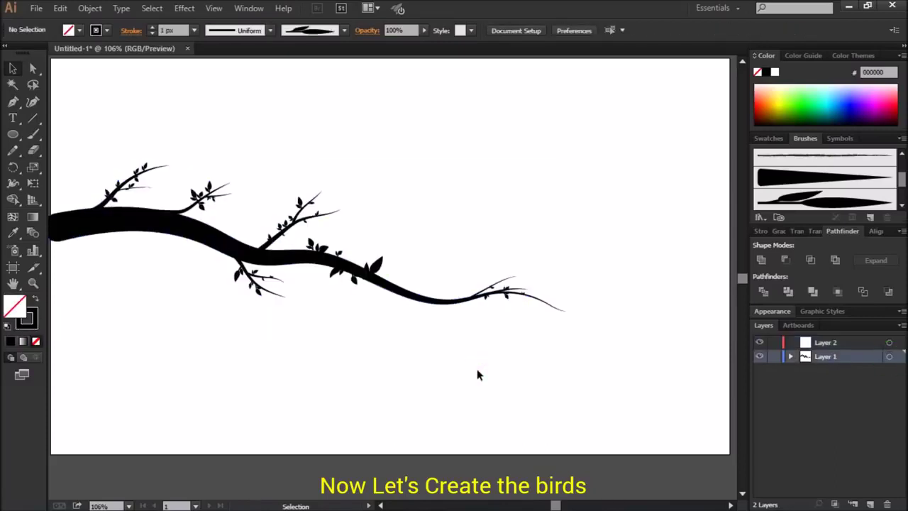
# Draw a small head circle and a tall body ellipse on the branch, both filled solid black
pyautogui.press('l')
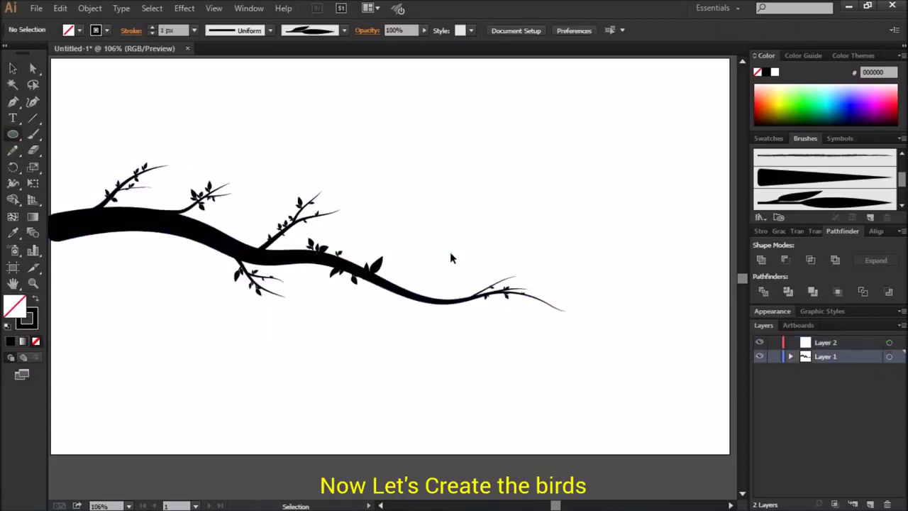
pyautogui.hotkey('ctrl', '+')
pyautogui.hotkey('ctrl', '+')
pyautogui.hotkey('ctrl', '+')
pyautogui.moveTo(480, 207)
pyautogui.mouseDown()
pyautogui.moveTo(511, 247)
pyautogui.moveTo(534, 343)
pyautogui.mouseUp()
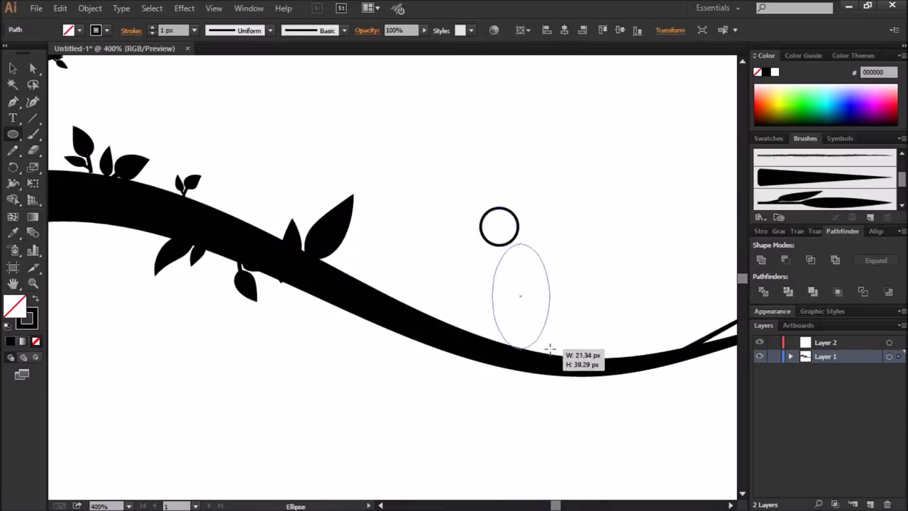
pyautogui.moveTo(534, 343); pyautogui.dragTo(555, 352)
pyautogui.click(38, 305)
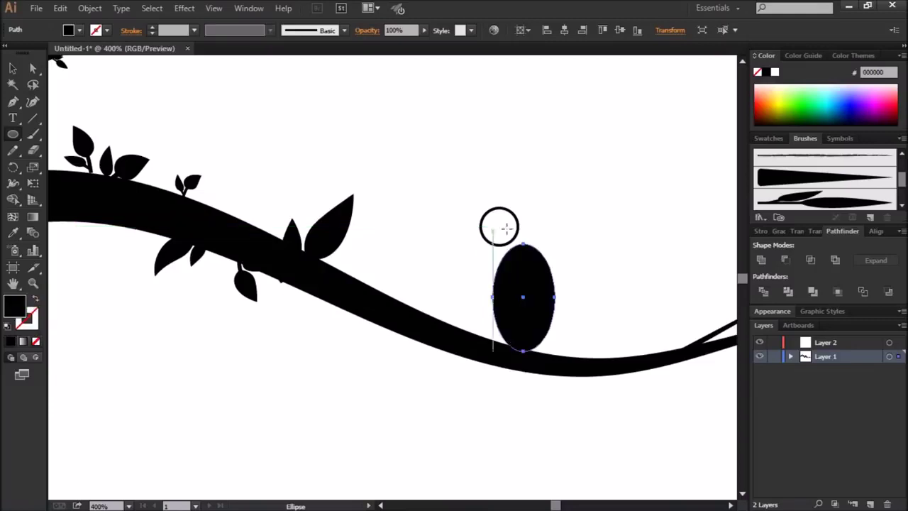
pyautogui.press('v')
pyautogui.click(499, 208)
pyautogui.click(40, 312)
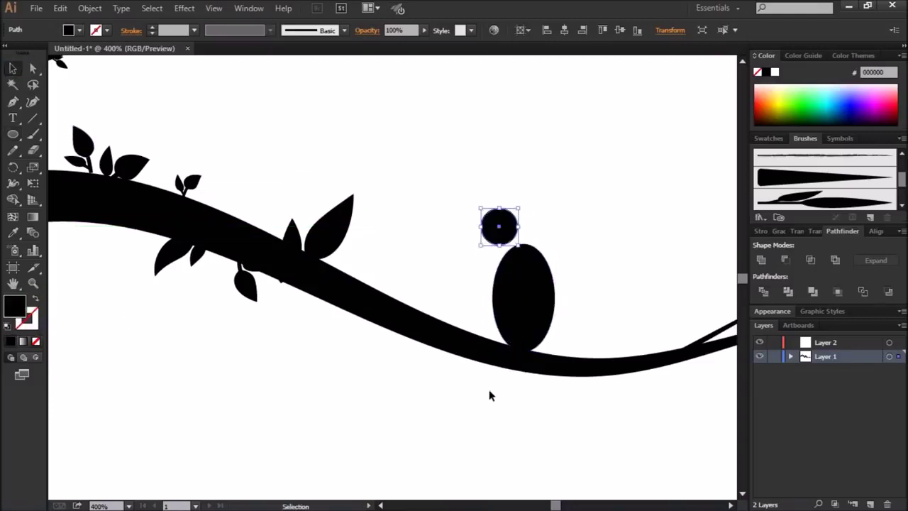
# Move the head onto the top of the body and nudge both shapes into place
pyautogui.click(489, 393)
pyautogui.moveTo(498, 235); pyautogui.dragTo(525, 245)
pyautogui.click(528, 430)
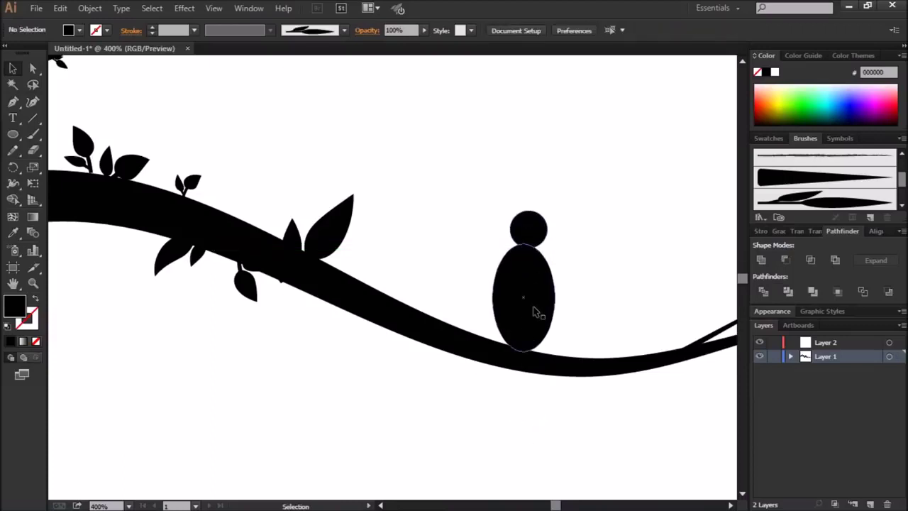
pyautogui.moveTo(492, 189); pyautogui.dragTo(565, 268)
pyautogui.hotkey('shift', 'Left')
pyautogui.hotkey('shift', 'Left')
pyautogui.hotkey('shift', 'Right')
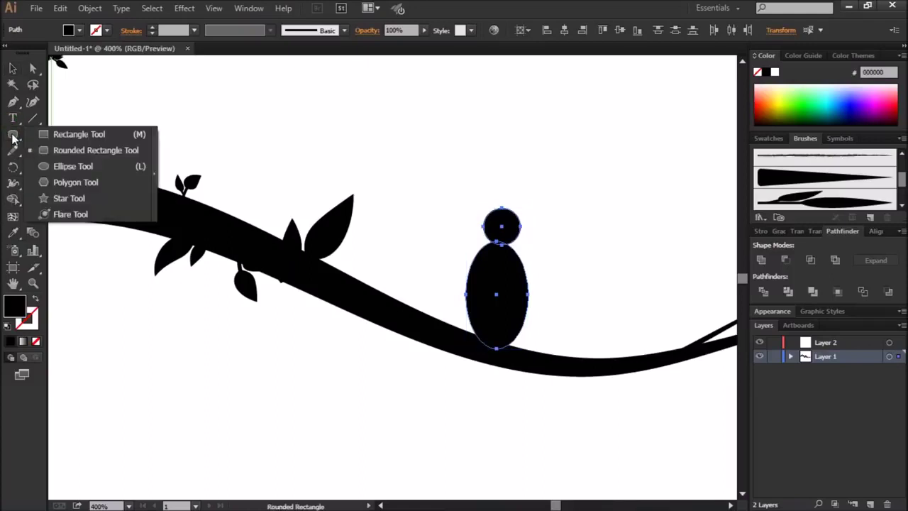
# Add a rectangle tail, taper it into a trapezoid wedge, and set it under the body
pyautogui.moveTo(13, 133); pyautogui.dragTo(53, 133)
pyautogui.moveTo(492, 334); pyautogui.dragTo(465, 406)
pyautogui.click(33, 68)
pyautogui.moveTo(466, 332); pyautogui.dragTo(486, 332)
pyautogui.press('v')
pyautogui.moveTo(477, 386)
pyautogui.mouseDown()
pyautogui.moveTo(489, 378)
pyautogui.moveTo(499, 407)
pyautogui.moveTo(473, 392)
pyautogui.mouseUp()
pyautogui.click(486, 409)
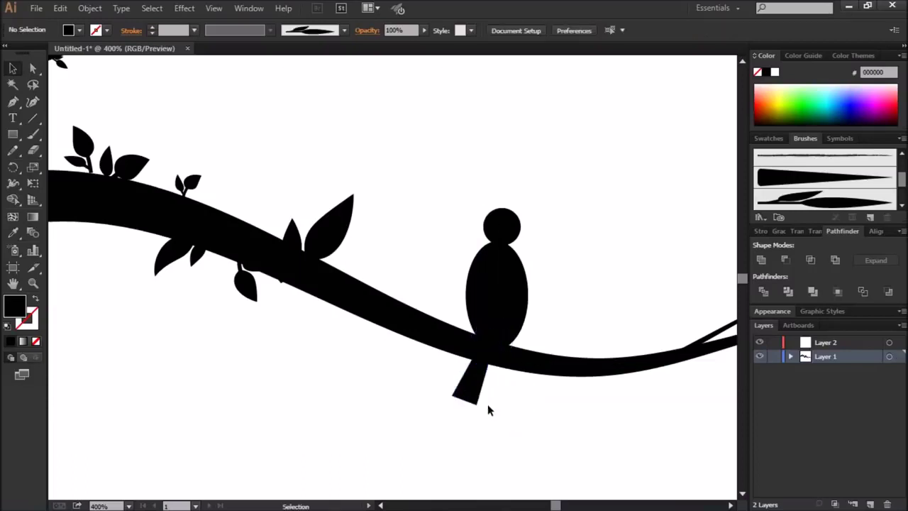
# Shift the head slightly, resize the body ellipse, and tilt the body about 8 degrees
pyautogui.moveTo(516, 234); pyautogui.dragTo(525, 240)
pyautogui.click(527, 405)
pyautogui.click(508, 316)
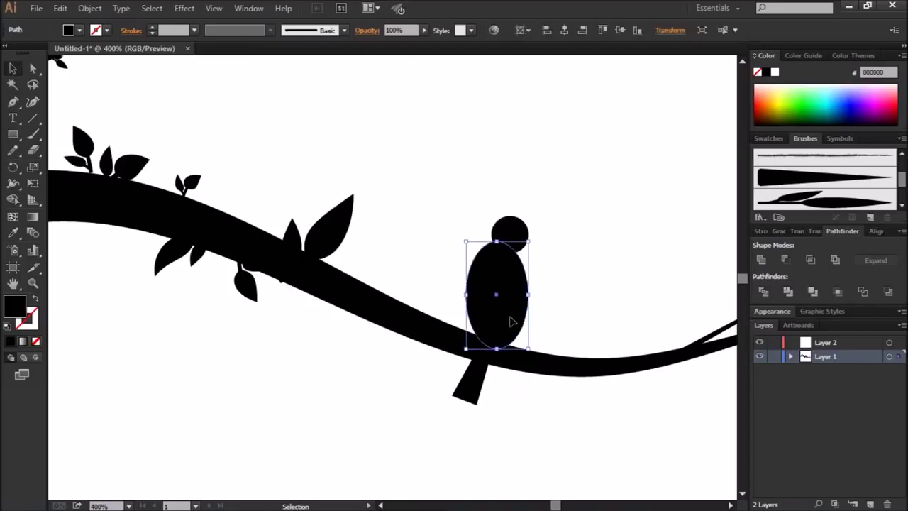
pyautogui.moveTo(532, 240); pyautogui.dragTo(537, 239)
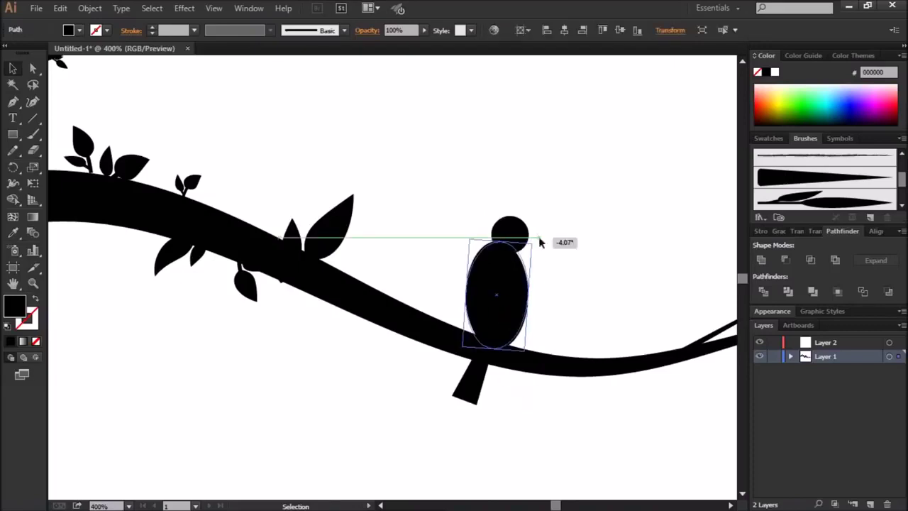
pyautogui.click(544, 443)
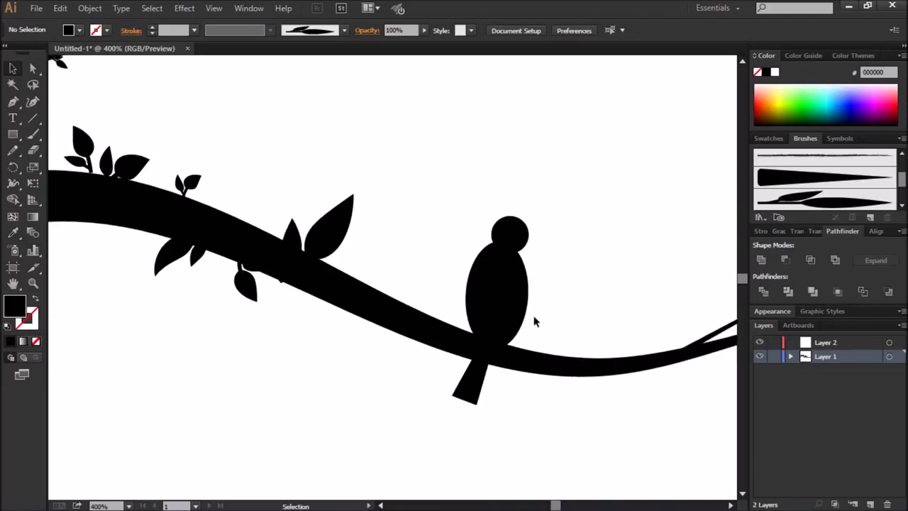
pyautogui.click(500, 305)
pyautogui.moveTo(538, 243); pyautogui.dragTo(519, 239)
pyautogui.click(547, 430)
pyautogui.click(517, 238)
pyautogui.click(551, 427)
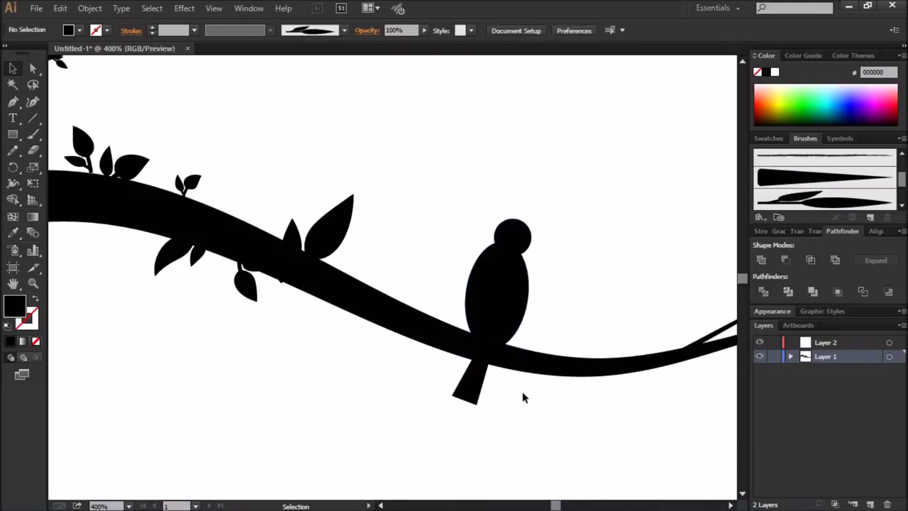
pyautogui.press('p')
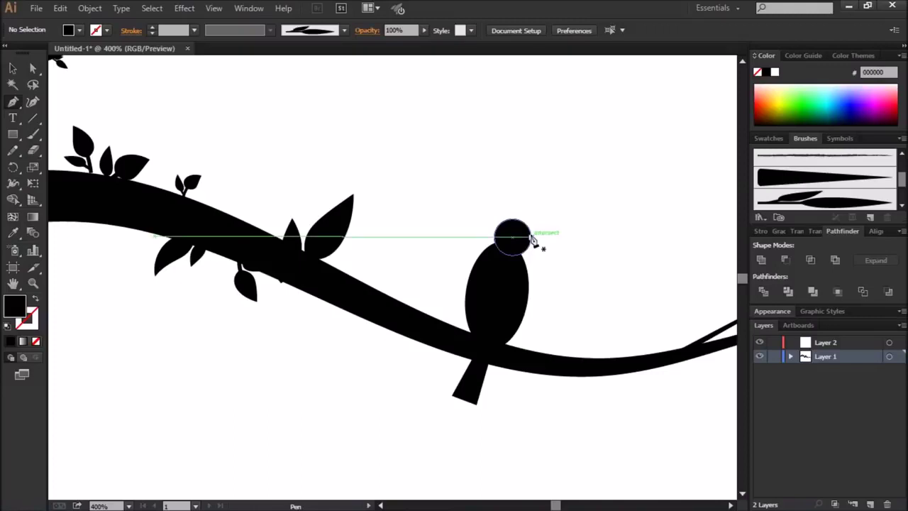
# Draw a small pointed beak with the Pen tool and nudge it onto the head
pyautogui.moveTo(528, 228)
pyautogui.mouseDown()
pyautogui.moveTo(547, 245)
pyautogui.moveTo(528, 237)
pyautogui.mouseUp()
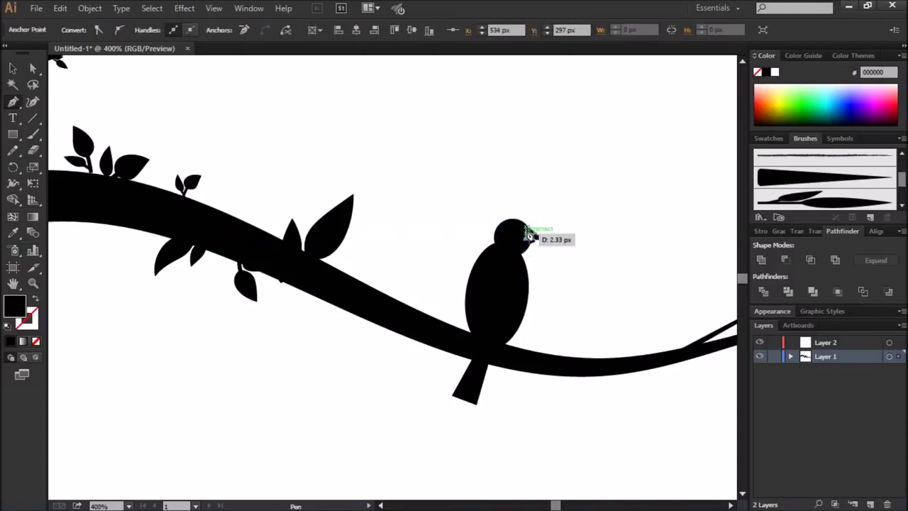
pyautogui.click(13, 68)
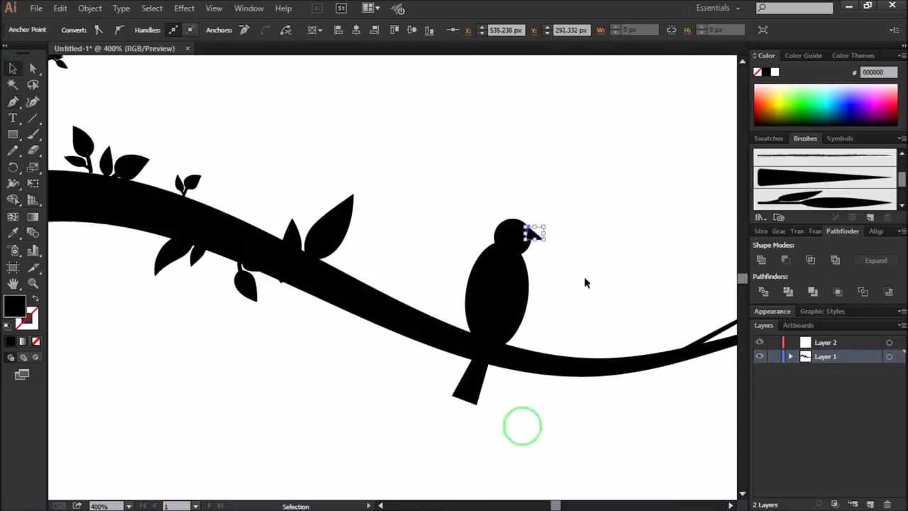
pyautogui.moveTo(533, 234); pyautogui.dragTo(528, 240)
pyautogui.click(560, 284)
# Select the head, body, beak and tail and Unite them in Pathfinder into one shape
pyautogui.click(509, 280)
pyautogui.keyDown('shift'); pyautogui.click(477, 372); pyautogui.keyUp('shift')
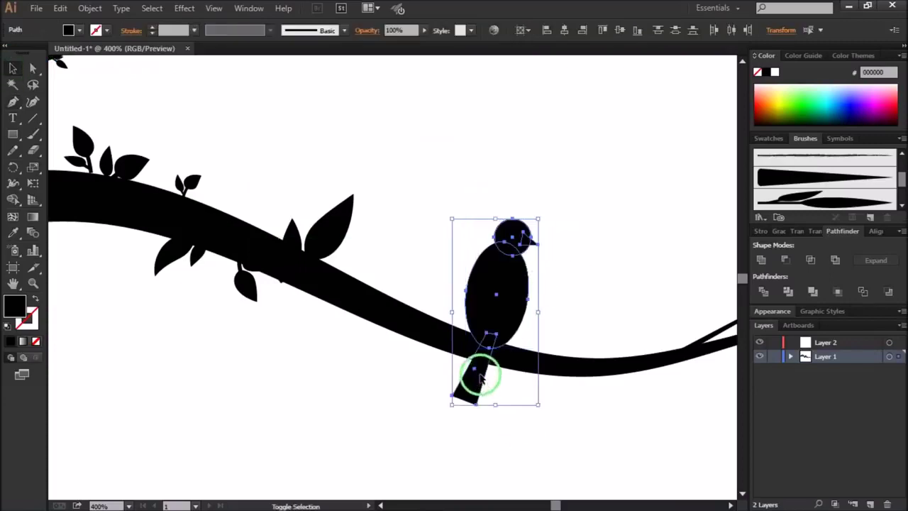
pyautogui.click(246, 8)
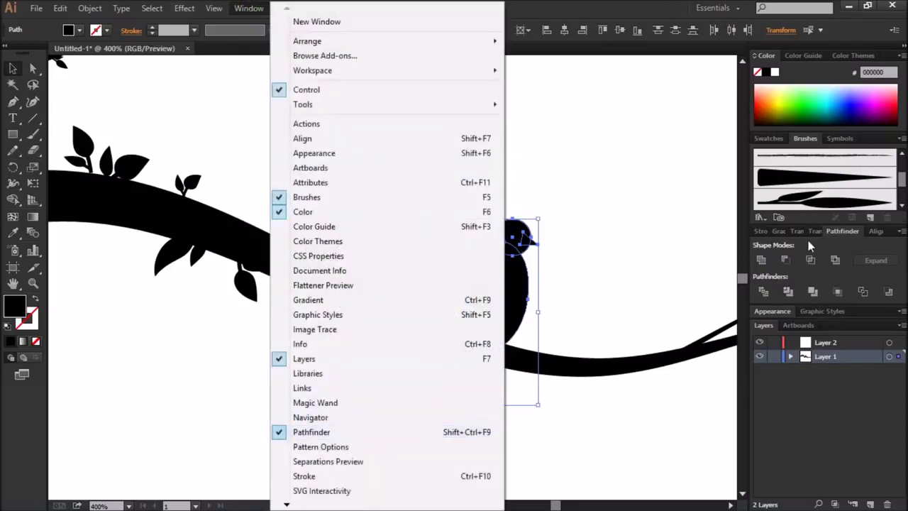
pyautogui.click(837, 231)
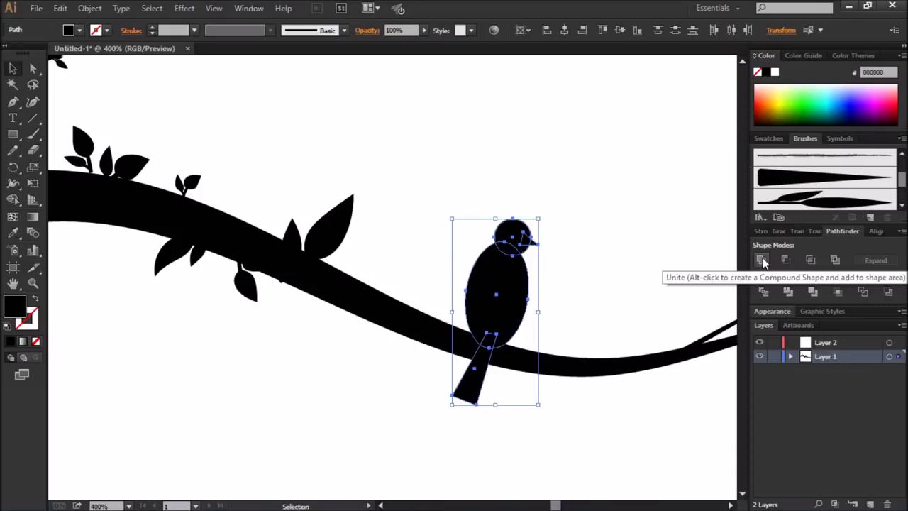
pyautogui.click(762, 259)
pyautogui.click(468, 203)
pyautogui.click(520, 291)
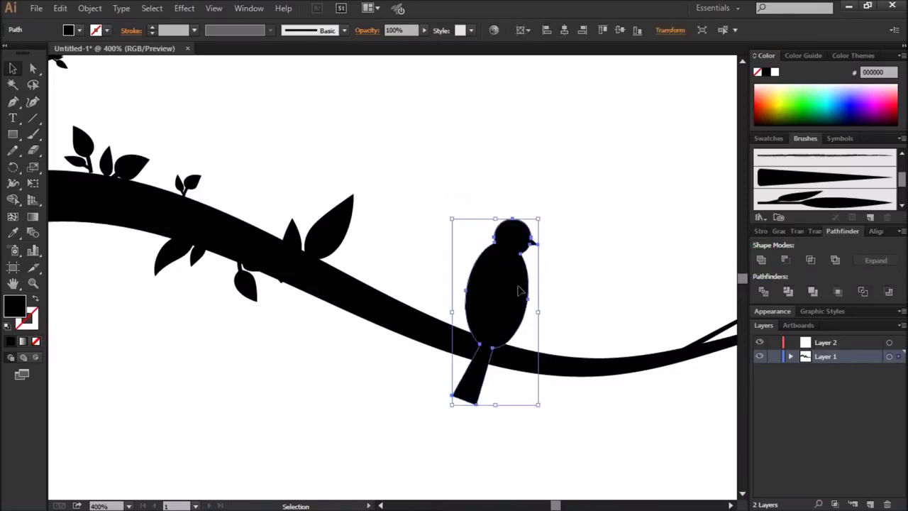
pyautogui.rightClick(519, 290)
pyautogui.moveTo(560, 460)
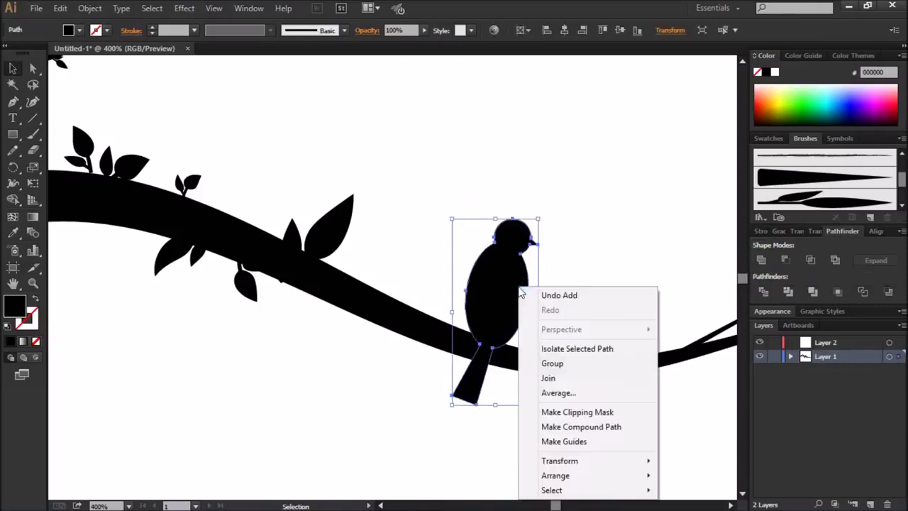
# Make a vertically reflected copy of the bird and nudge it onto the branch facing the first
pyautogui.click(724, 393)
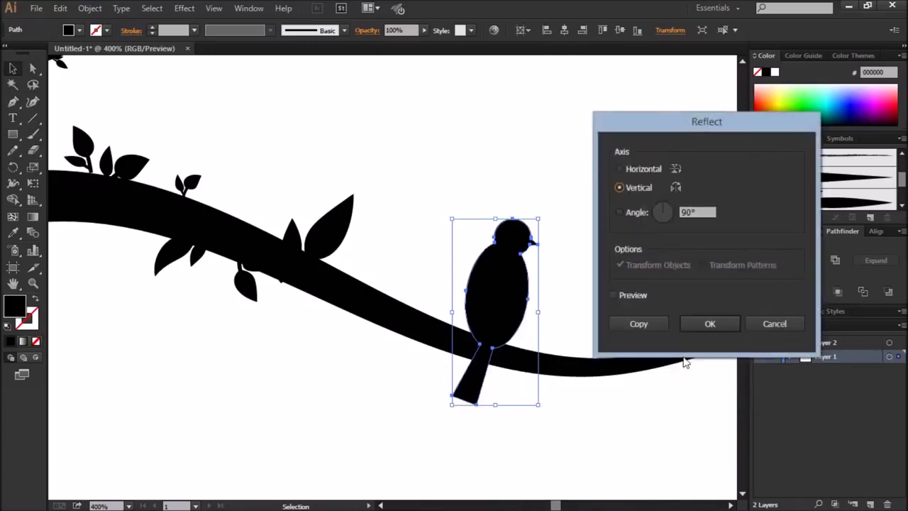
pyautogui.click(632, 296)
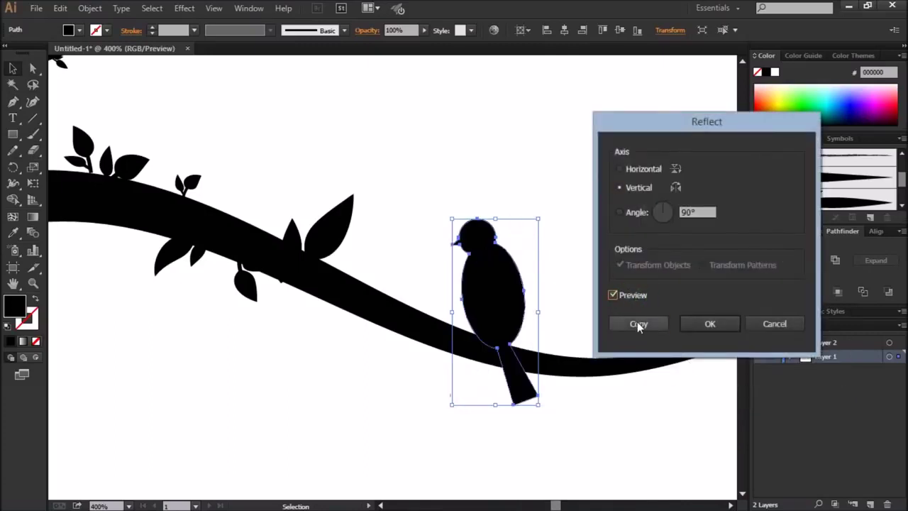
pyautogui.click(637, 322)
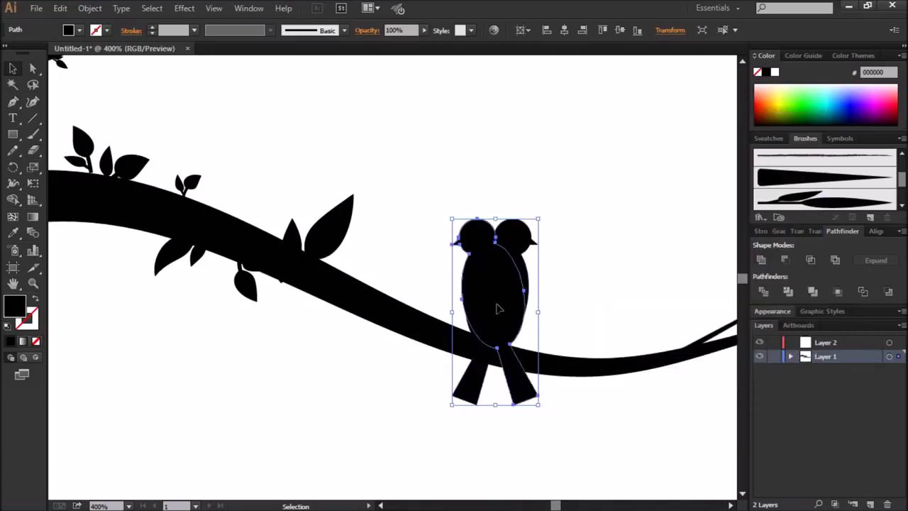
pyautogui.hotkey('shift', 'Right')
pyautogui.hotkey('shift', 'Right')
pyautogui.hotkey('shift', 'Right')
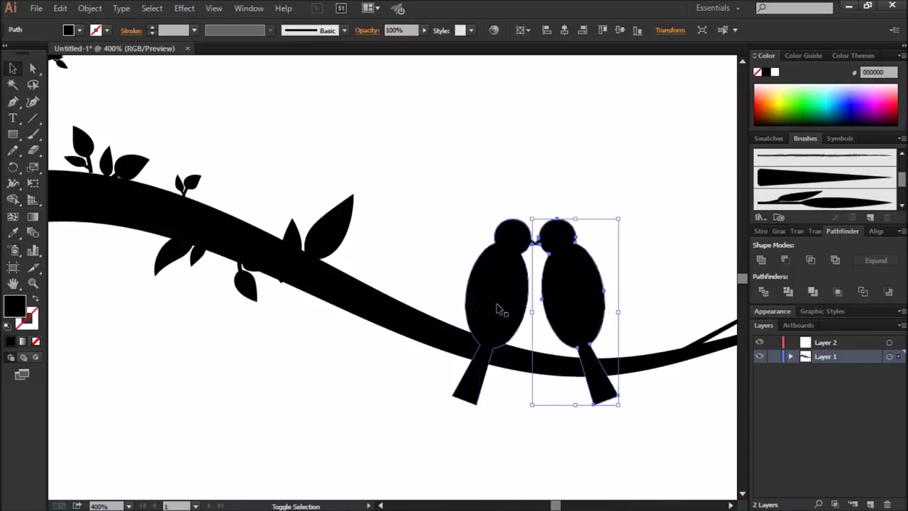
pyautogui.hotkey('shift', 'Right')
pyautogui.press('Down')
pyautogui.press('Down')
pyautogui.press('Down')
pyautogui.press('Down')
pyautogui.press('Down')
pyautogui.press('Left')
pyautogui.press('Left')
pyautogui.press('Left')
pyautogui.press('Left')
pyautogui.press('Left')
pyautogui.press('Left')
pyautogui.press('Left')
pyautogui.press('Left')
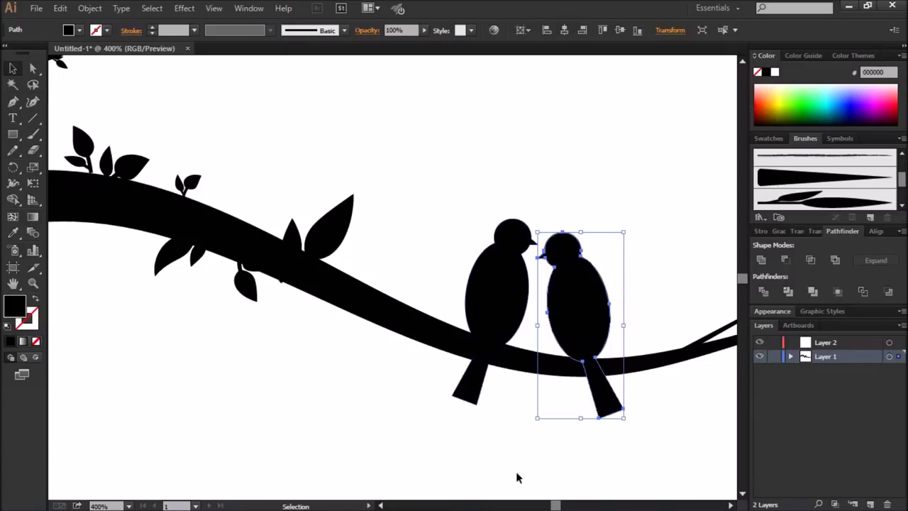
pyautogui.click(488, 454)
# Fit the artboard in view, lock Layer 1 and make Layer 2 active
pyautogui.scroll(1, 489, 454)
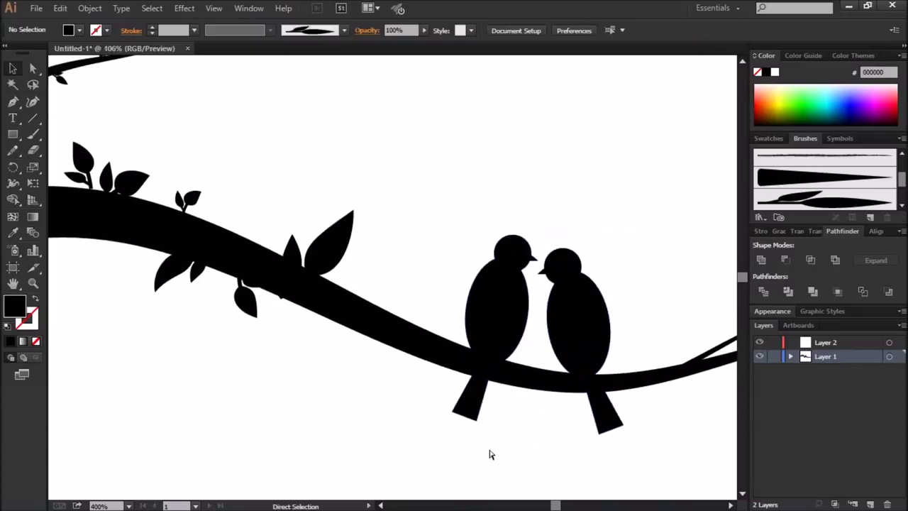
pyautogui.hotkey('ctrl', '0')
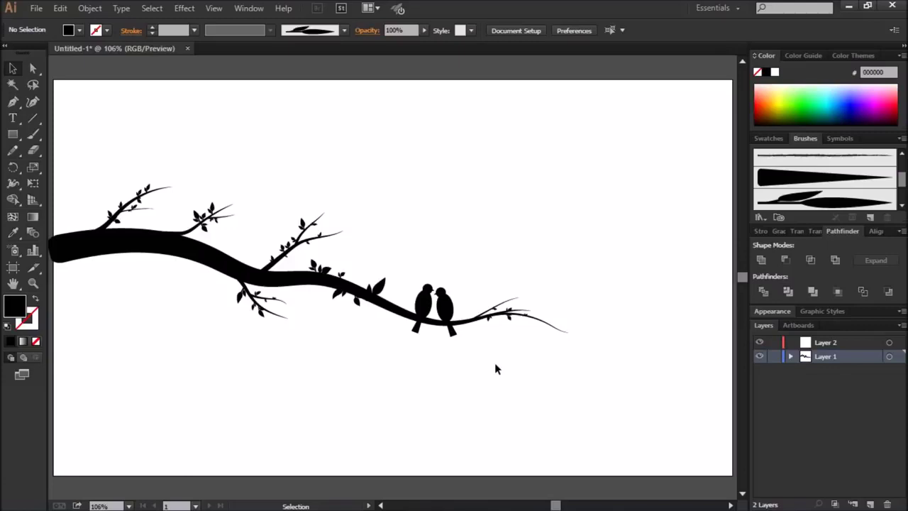
pyautogui.click(774, 356)
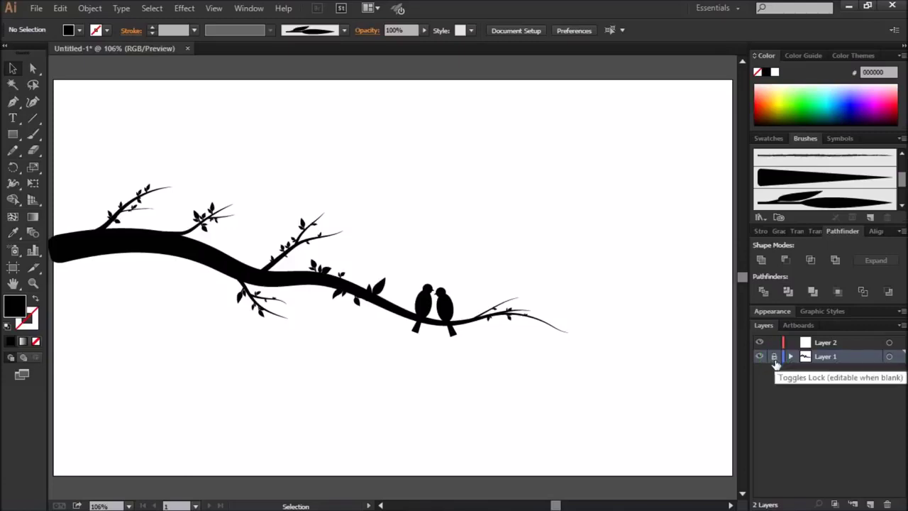
pyautogui.click(808, 346)
# Draw an artboard-sized rectangle filled with dark navy #000033
pyautogui.scroll(-1, 573, 352)
pyautogui.scroll(1, 573, 353)
pyautogui.scroll(-1, 573, 352)
pyautogui.click(13, 134)
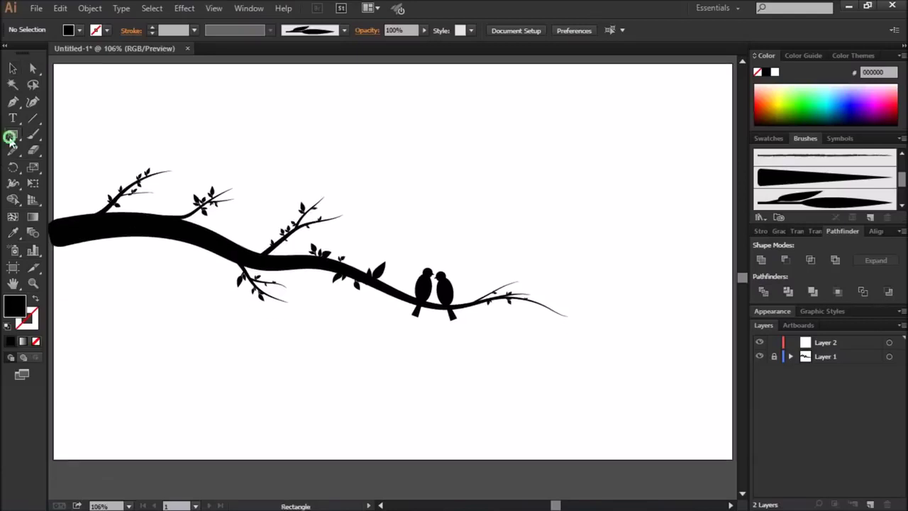
pyautogui.moveTo(54, 63); pyautogui.dragTo(731, 458)
pyautogui.doubleClick(13, 306)
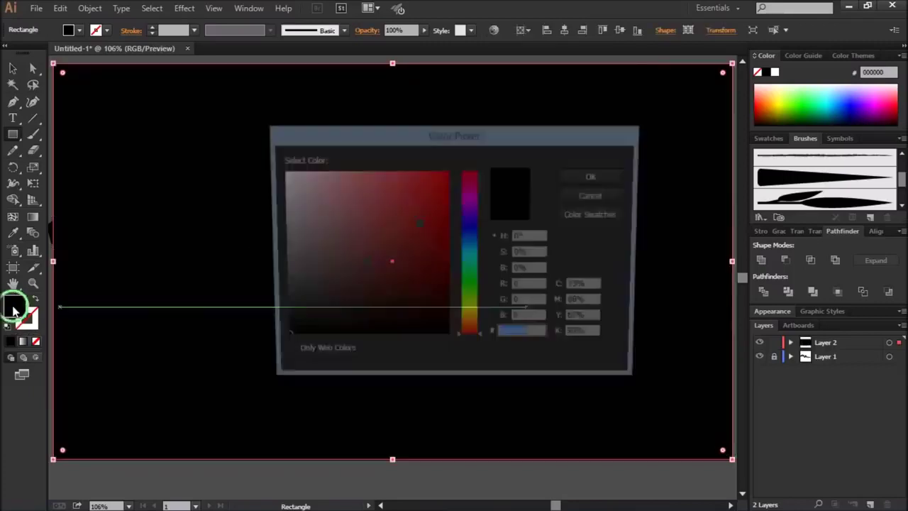
pyautogui.click(470, 225)
pyautogui.click(412, 325)
pyautogui.write('000033')
pyautogui.click(595, 176)
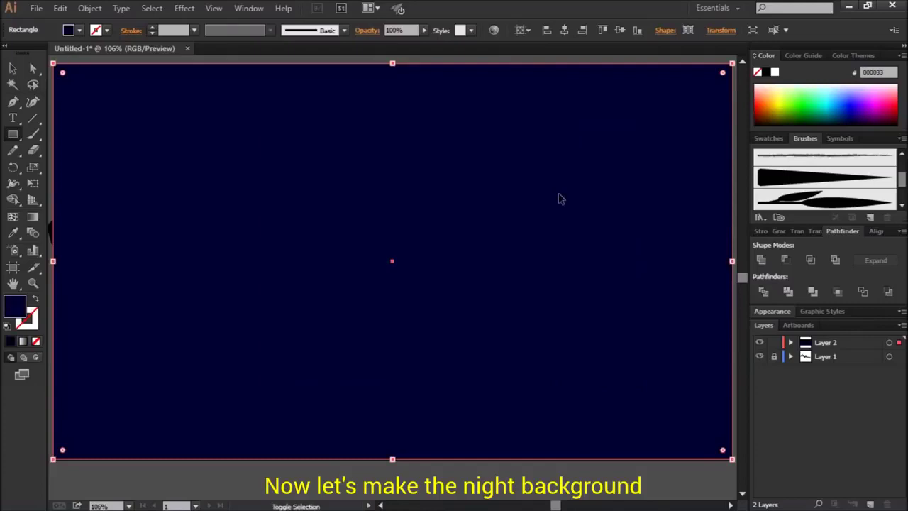
# Move Layer 2 below Layer 1 so the navy background sits beneath the branch
pyautogui.moveTo(875, 344); pyautogui.dragTo(872, 371)
pyautogui.click(13, 68)
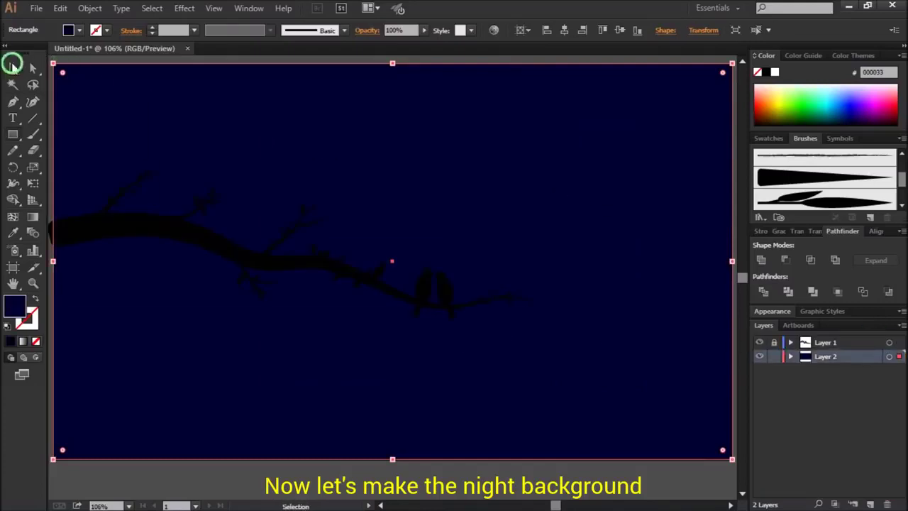
pyautogui.click(78, 61)
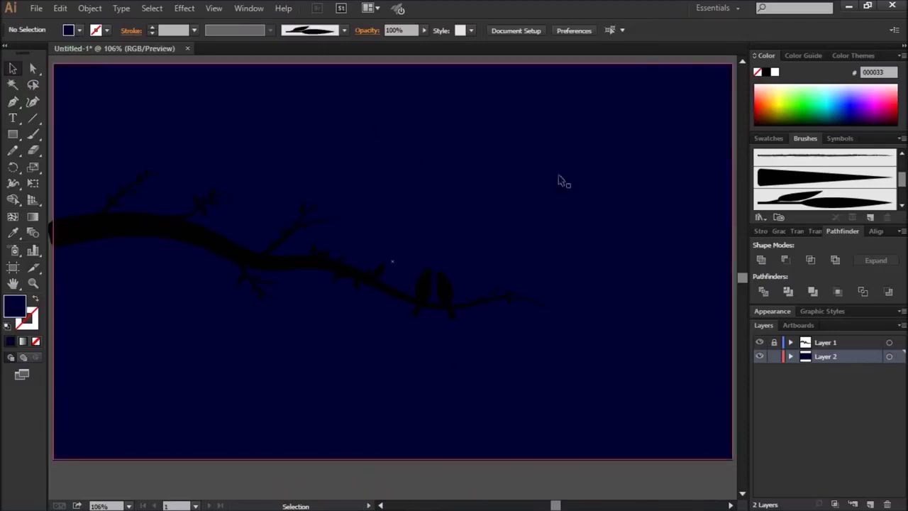
pyautogui.click(789, 389)
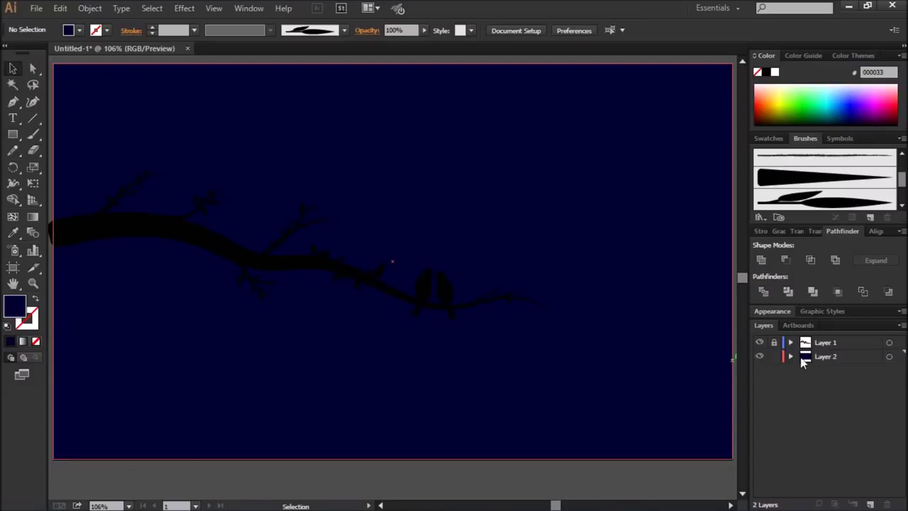
# Draw a large white-filled circle and position it behind the birds as the moon
pyautogui.moveTo(12, 134); pyautogui.dragTo(59, 167)
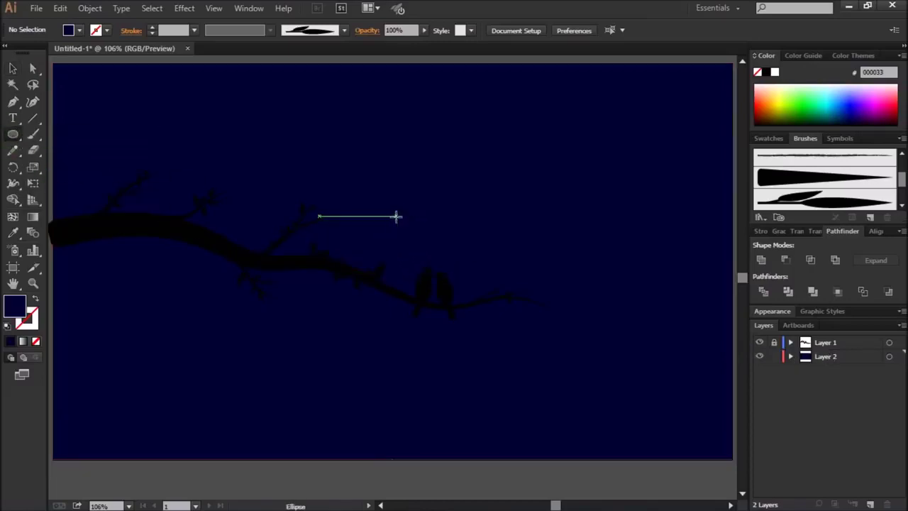
pyautogui.moveTo(385, 203); pyautogui.dragTo(537, 354)
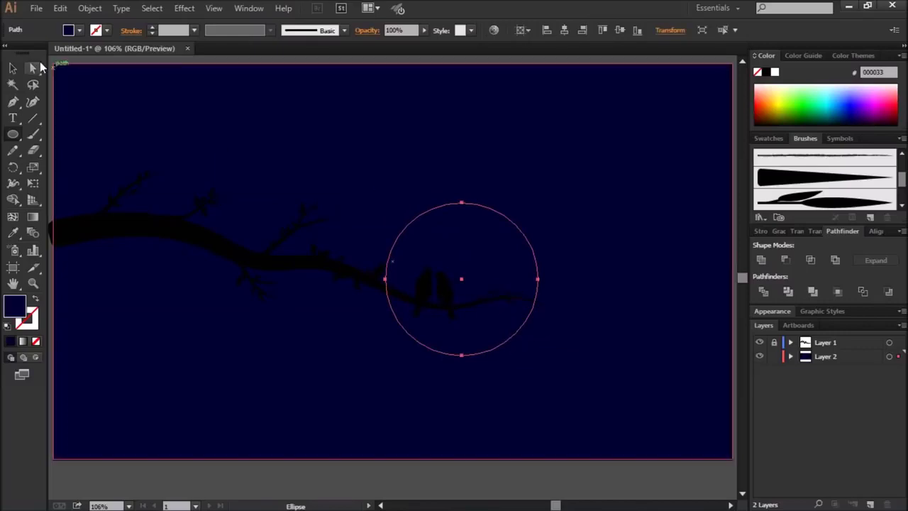
pyautogui.click(774, 72)
pyautogui.press('v')
pyautogui.moveTo(447, 246); pyautogui.dragTo(417, 246)
pyautogui.click(546, 484)
# Open Offset Path for the moon and preview a 25 px offset
pyautogui.click(480, 227)
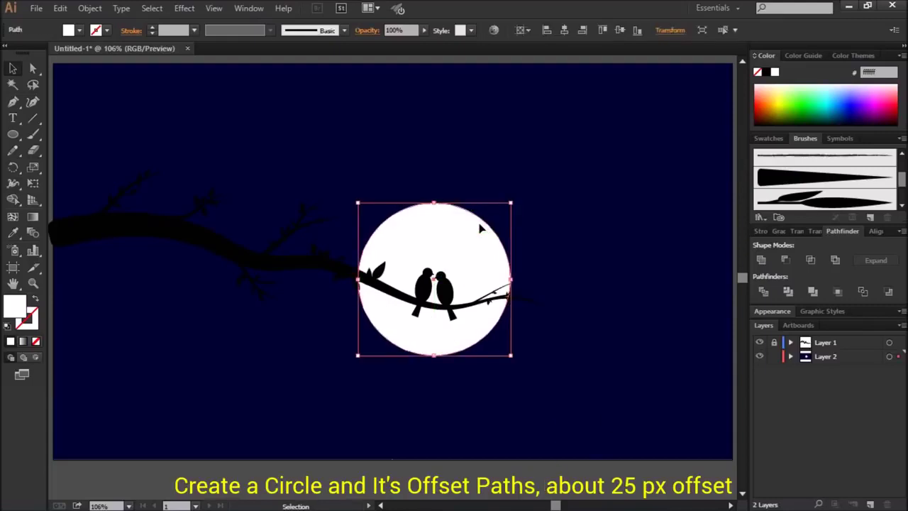
pyautogui.click(91, 8)
pyautogui.moveTo(104, 277)
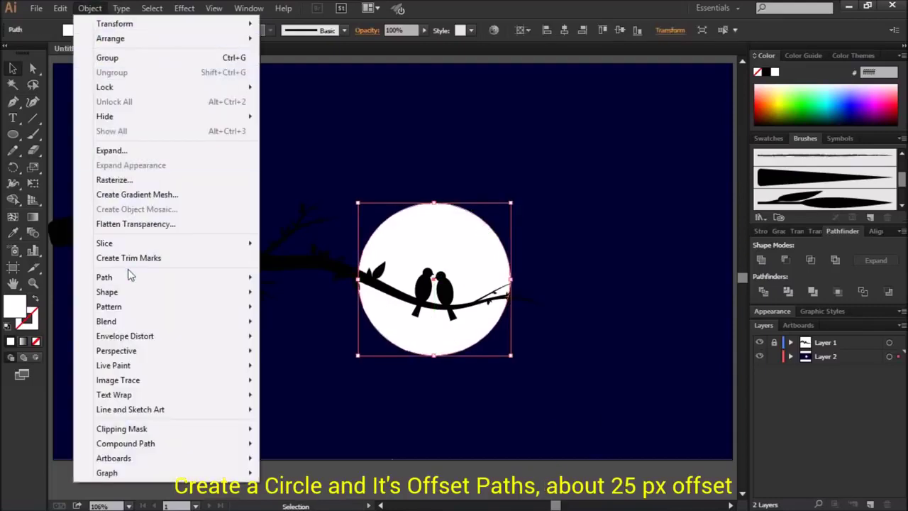
pyautogui.click(305, 325)
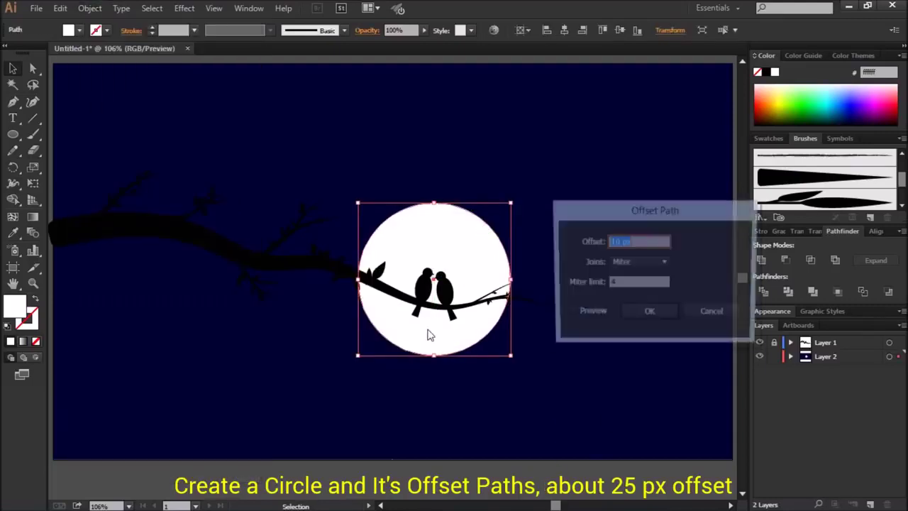
pyautogui.click(585, 316)
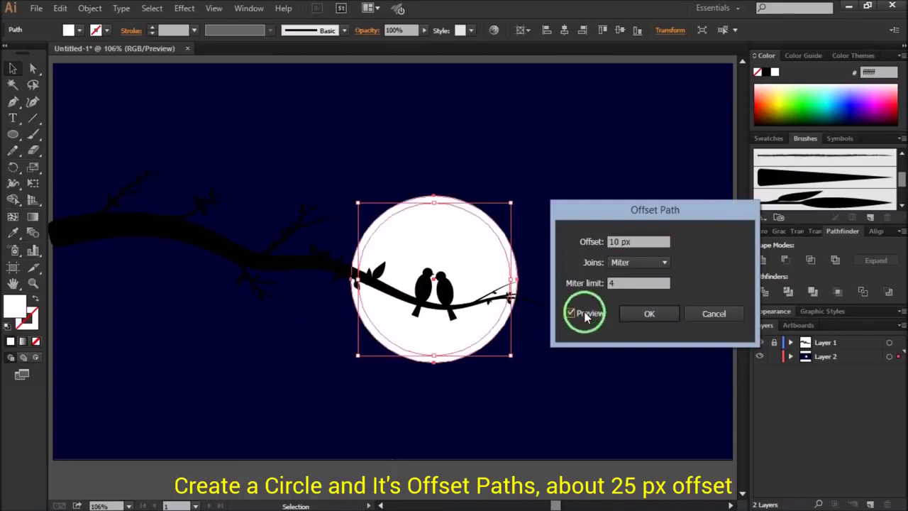
pyautogui.moveTo(638, 241); pyautogui.dragTo(577, 248)
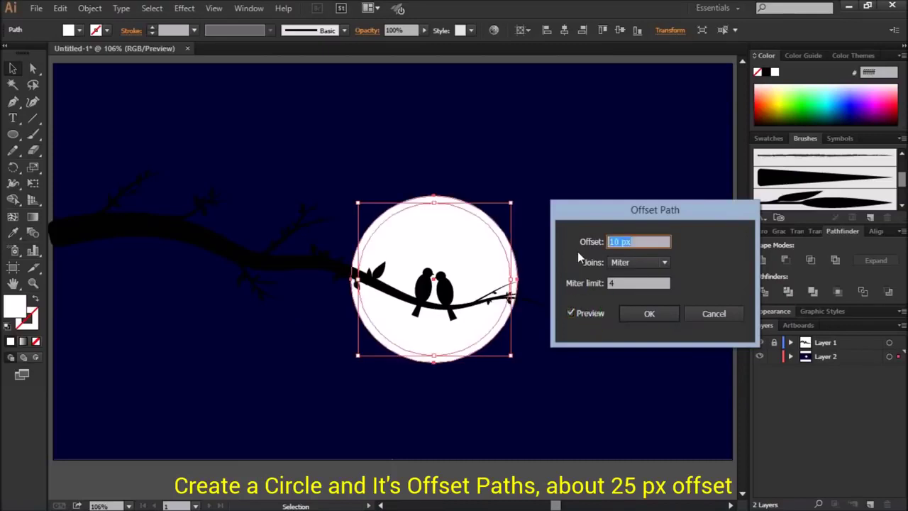
pyautogui.write('25')
pyautogui.click(586, 319)
# Apply the 25 px offset and add two more Offset Path rings around the moon
pyautogui.click(638, 314)
pyautogui.click(90, 8)
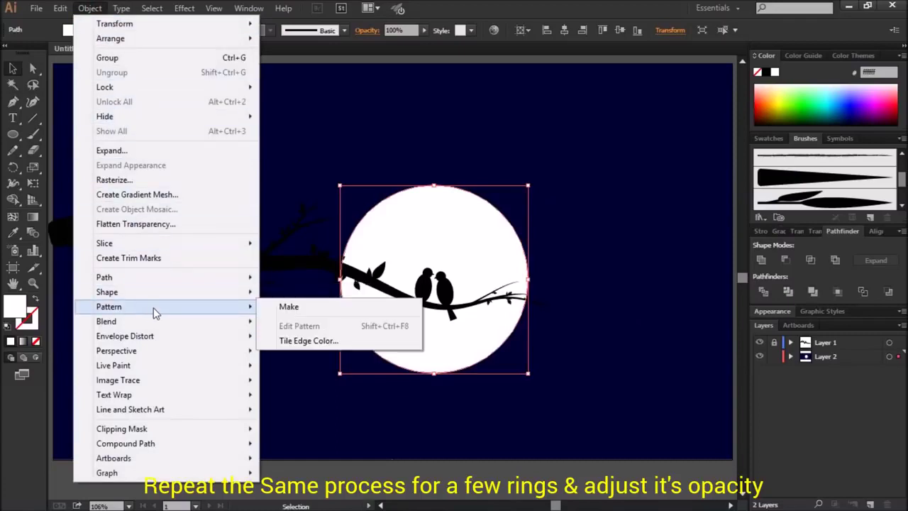
pyautogui.click(322, 326)
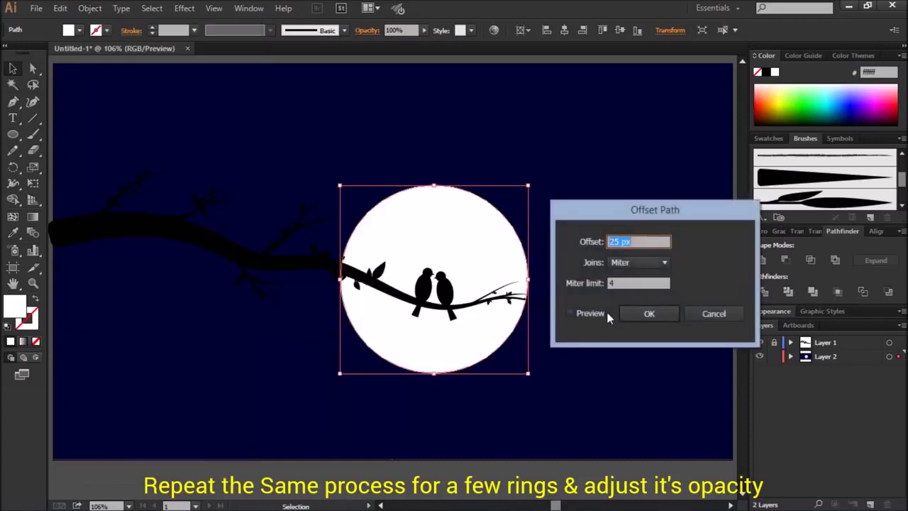
pyautogui.click(638, 314)
pyautogui.click(81, 9)
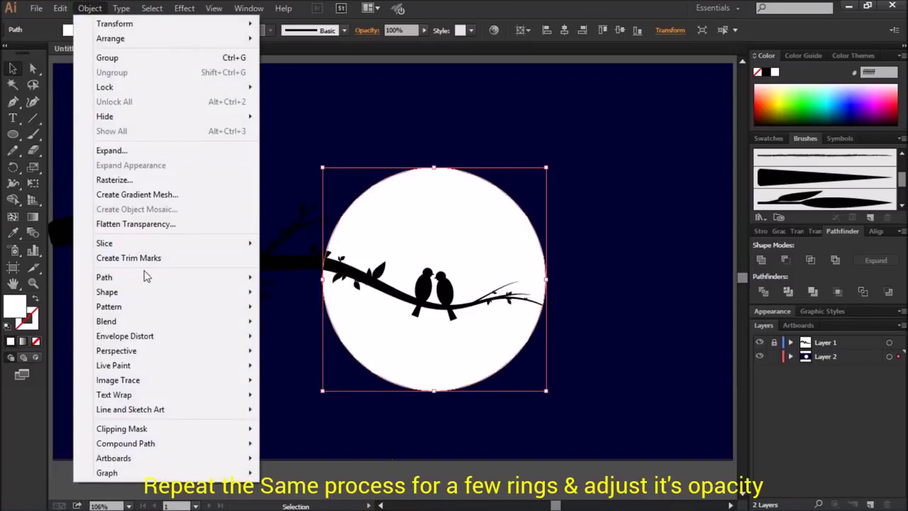
pyautogui.moveTo(104, 277)
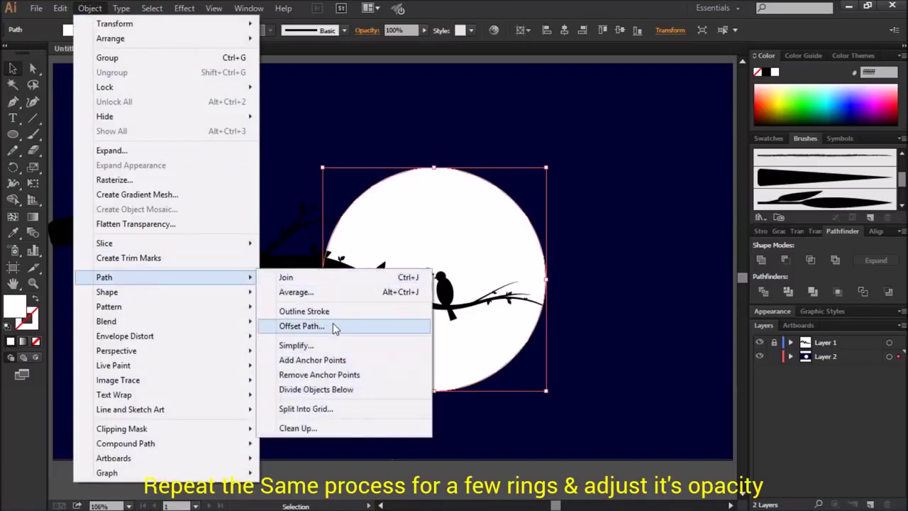
pyautogui.click(332, 324)
pyautogui.click(642, 314)
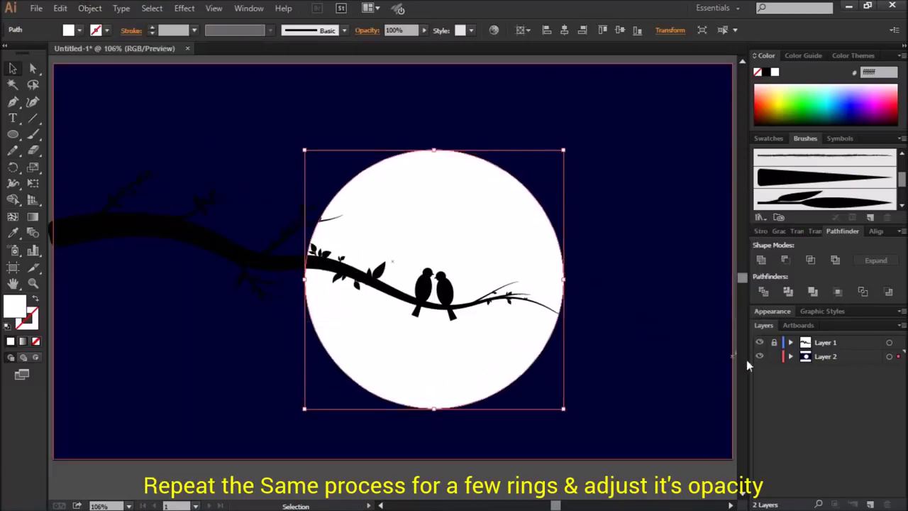
pyautogui.click(570, 58)
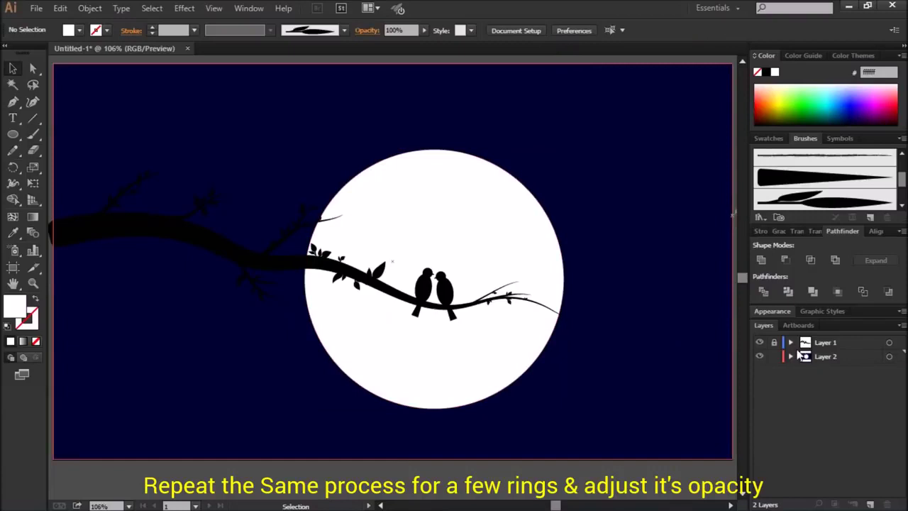
# Set the rings' opacity to 8%, 15% and 25% from largest to smallest
pyautogui.click(791, 356)
pyautogui.click(899, 412)
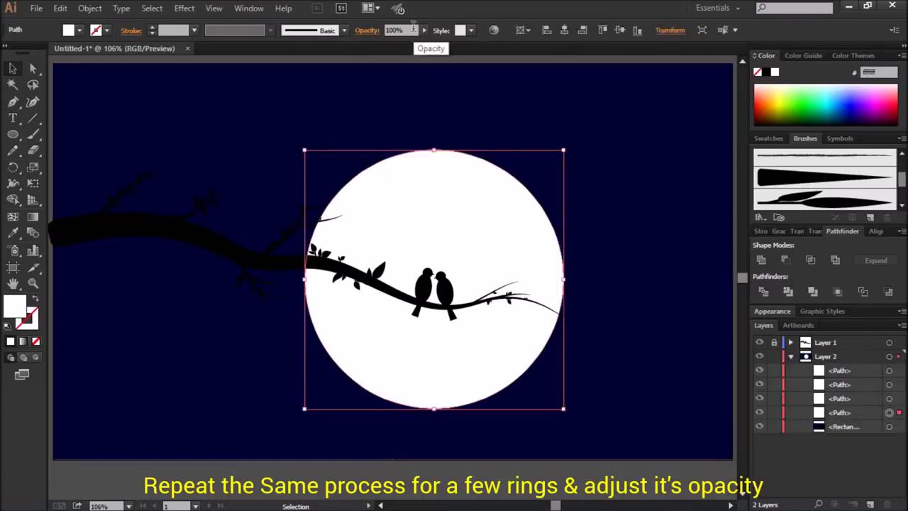
pyautogui.click(396, 31)
pyautogui.write('8')
pyautogui.press('Return')
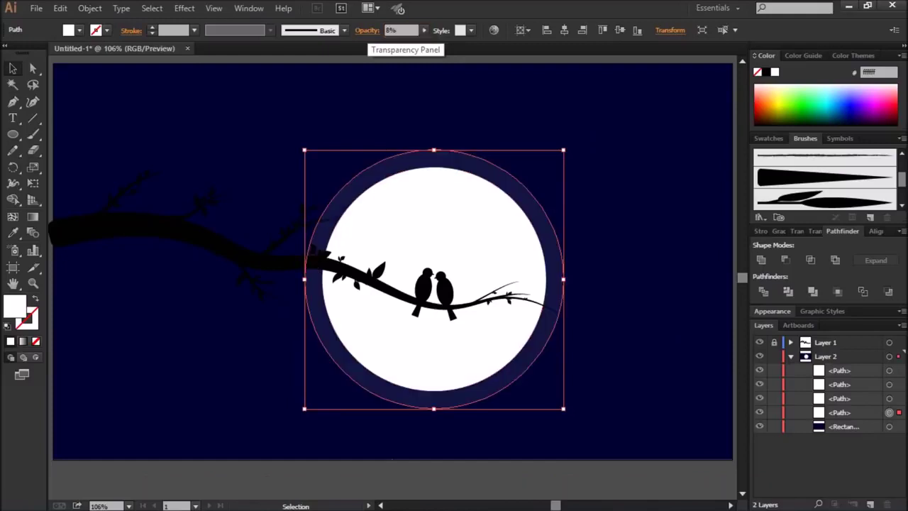
pyautogui.click(898, 398)
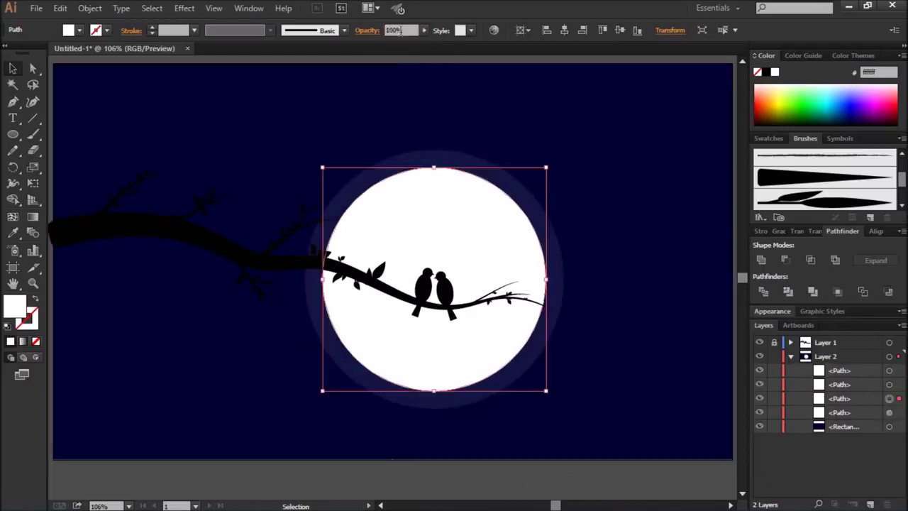
pyautogui.write('15')
pyautogui.press('Return')
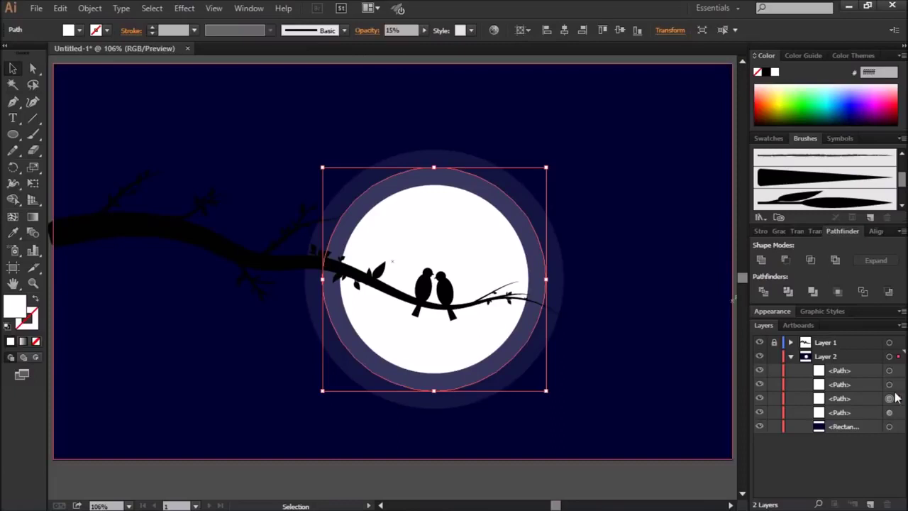
pyautogui.click(890, 384)
pyautogui.click(411, 31)
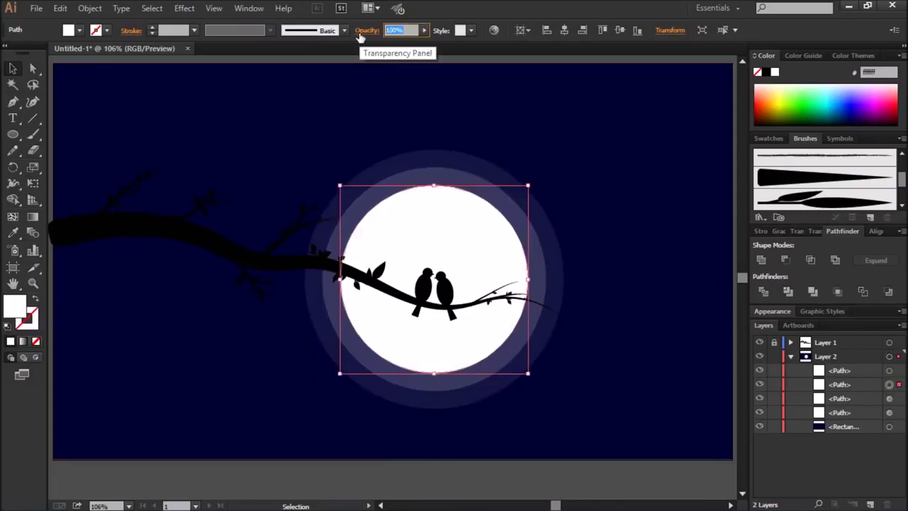
pyautogui.write('5')
pyautogui.press('Return')
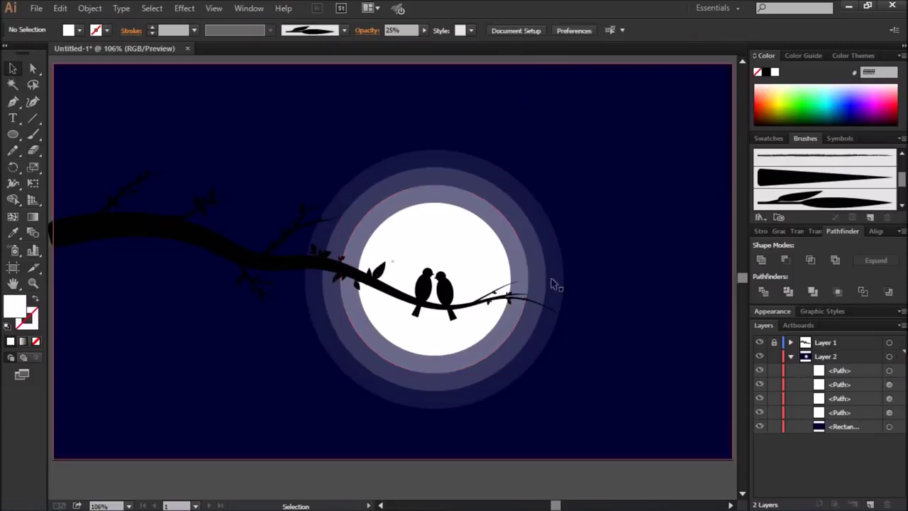
pyautogui.keyDown('shift'); pyautogui.click(542, 240); pyautogui.keyUp('shift')
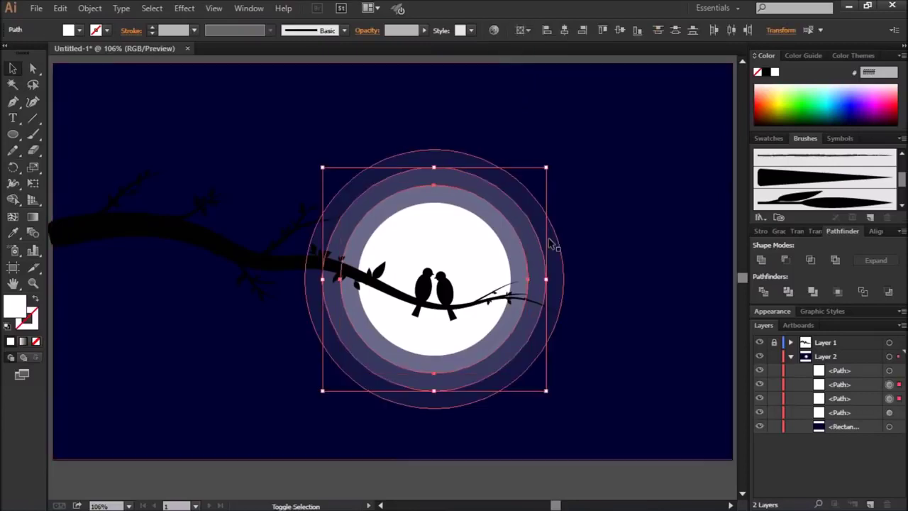
pyautogui.click(183, 8)
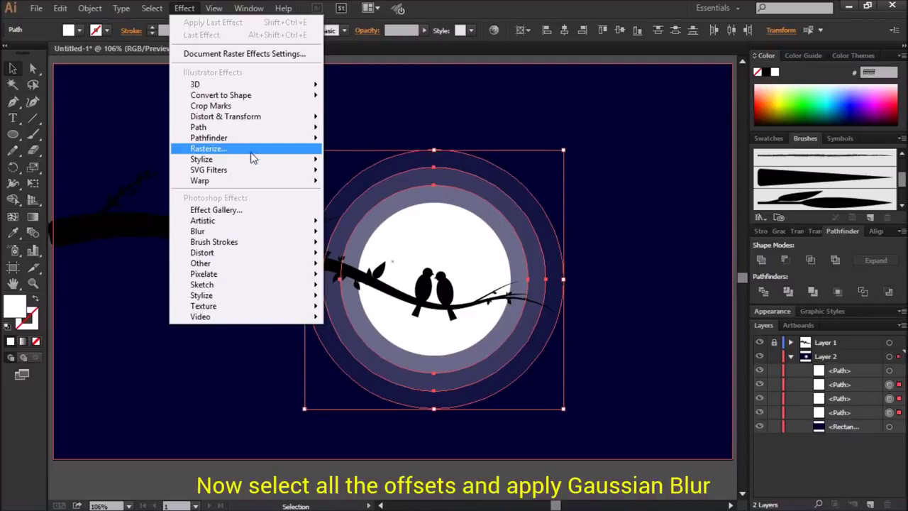
pyautogui.moveTo(213, 231)
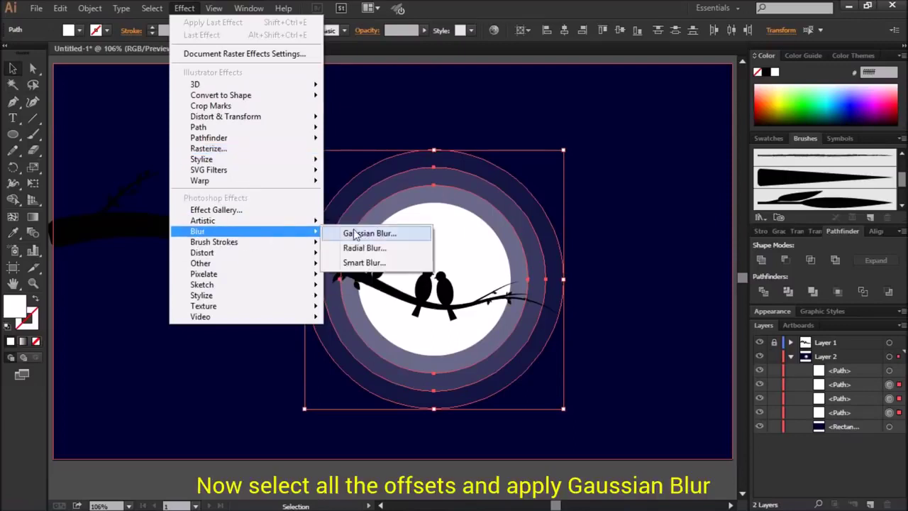
# Apply a Gaussian Blur of about 7.7 pixels to the three glow rings
pyautogui.click(354, 234)
pyautogui.click(383, 274)
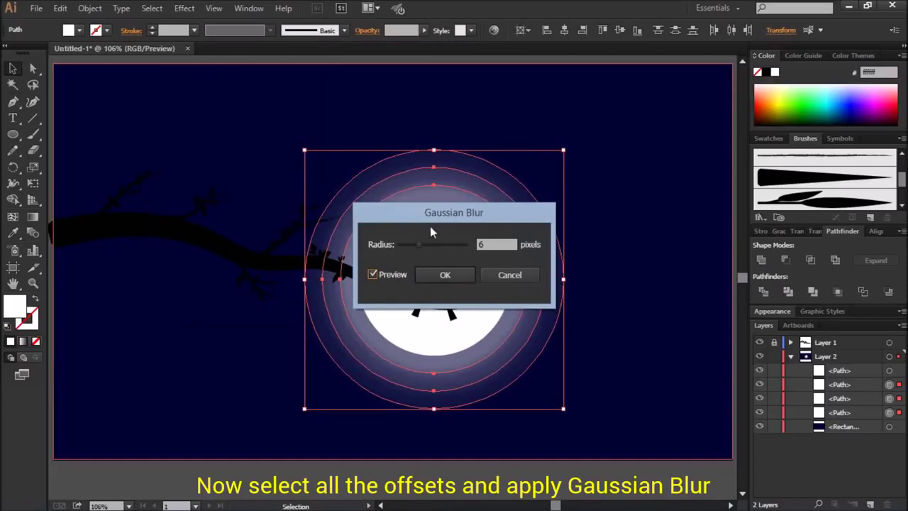
pyautogui.moveTo(425, 212); pyautogui.dragTo(635, 172)
pyautogui.moveTo(631, 205)
pyautogui.mouseDown()
pyautogui.moveTo(609, 203)
pyautogui.moveTo(630, 205)
pyautogui.mouseUp()
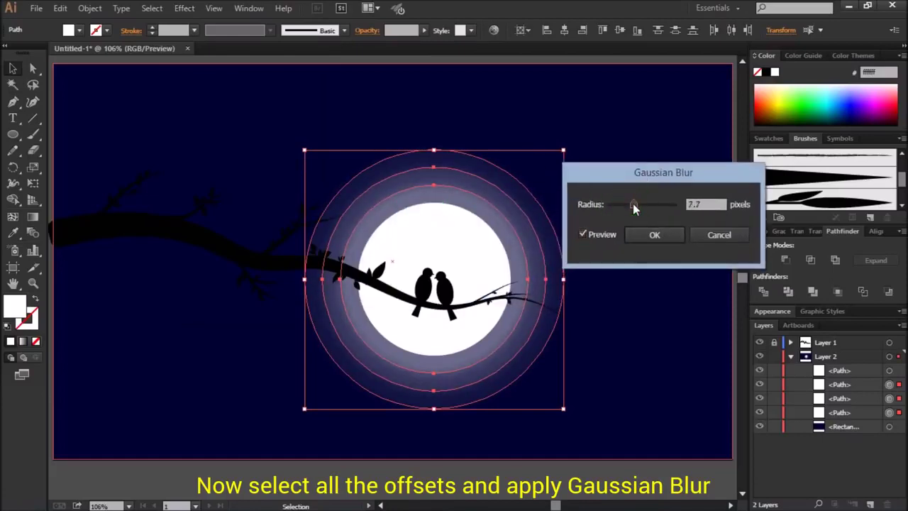
pyautogui.click(654, 235)
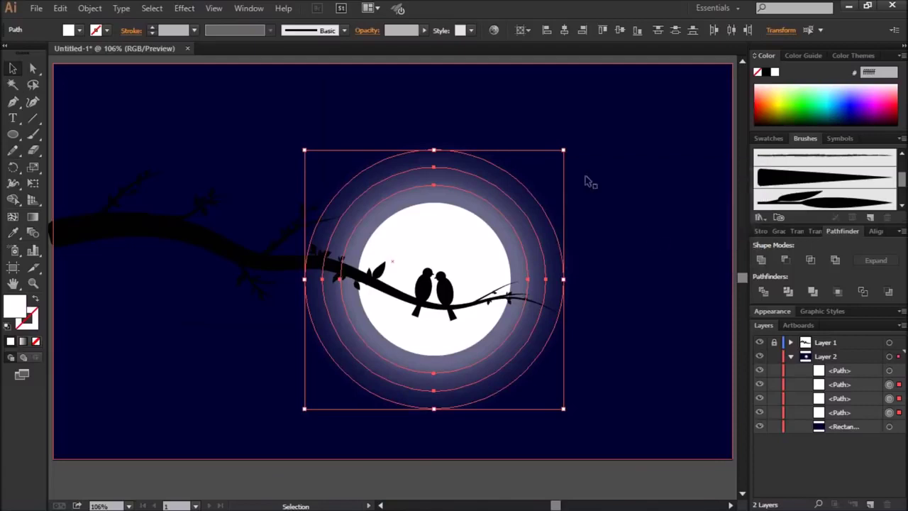
pyautogui.click(533, 62)
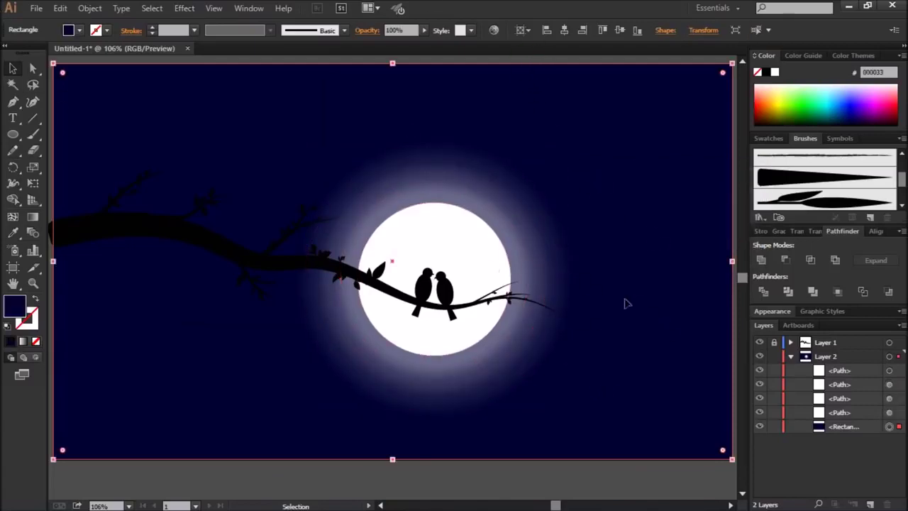
# Offset the outer glow circle by 50 px to create a wider ring
pyautogui.click(550, 227)
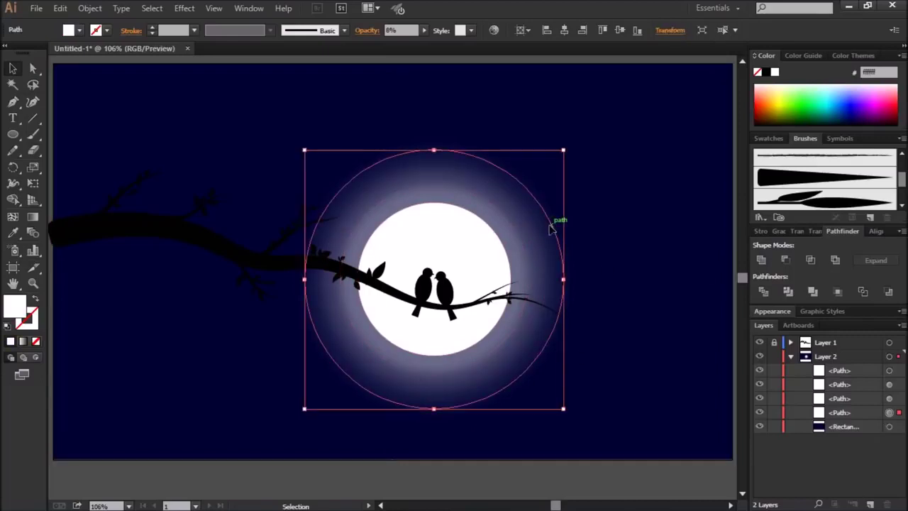
pyautogui.click(92, 9)
pyautogui.moveTo(104, 277)
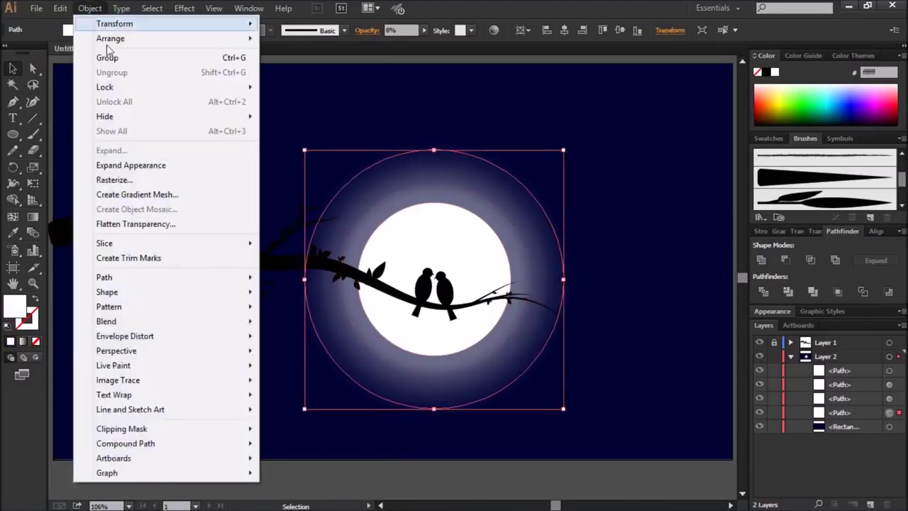
pyautogui.click(318, 325)
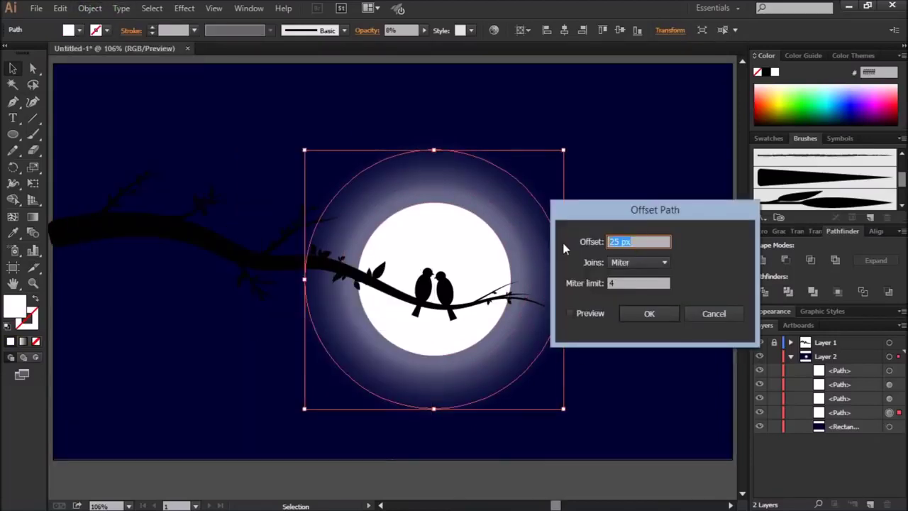
pyautogui.write('50')
pyautogui.click(579, 309)
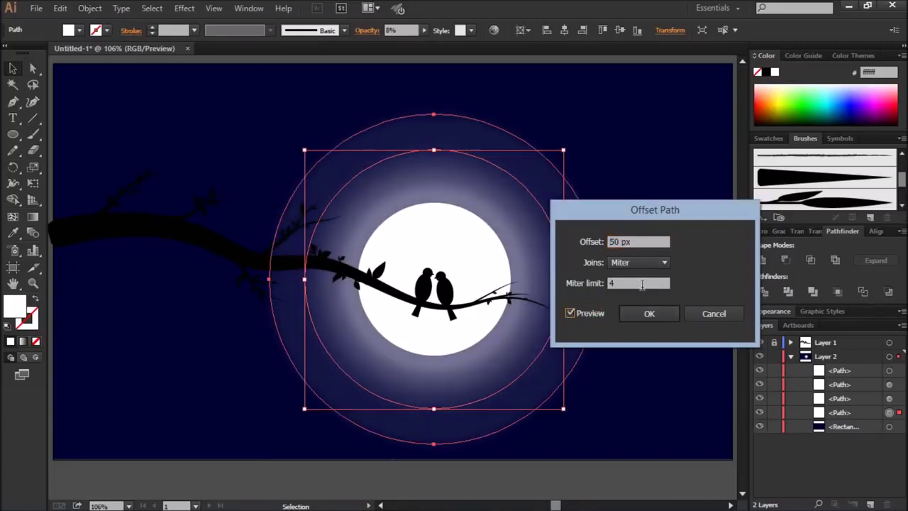
pyautogui.click(653, 314)
# Check the new ring and background by selecting each in turn, then deselect everything
pyautogui.click(577, 148)
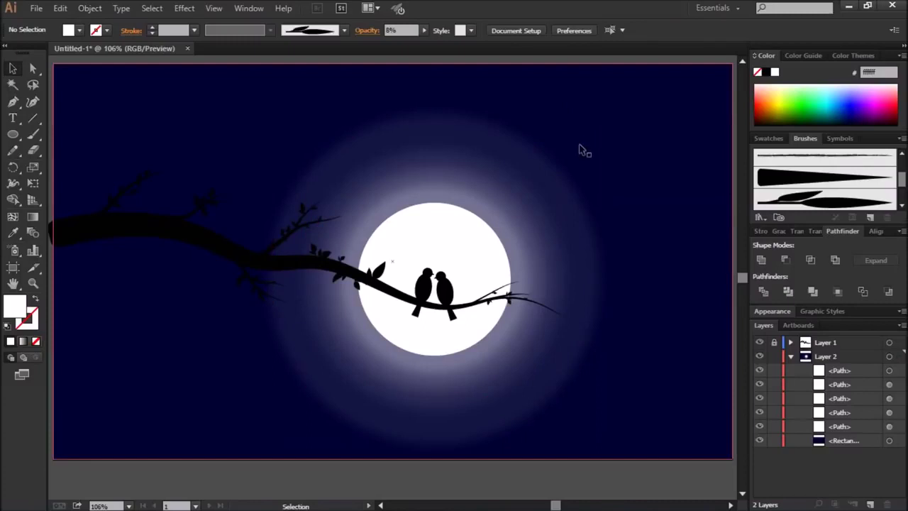
pyautogui.click(571, 183)
pyautogui.click(603, 92)
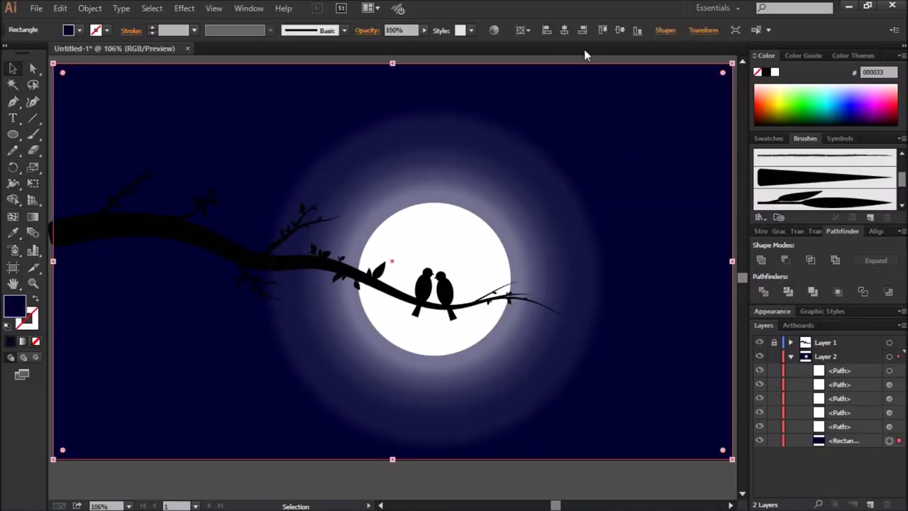
pyautogui.click(584, 62)
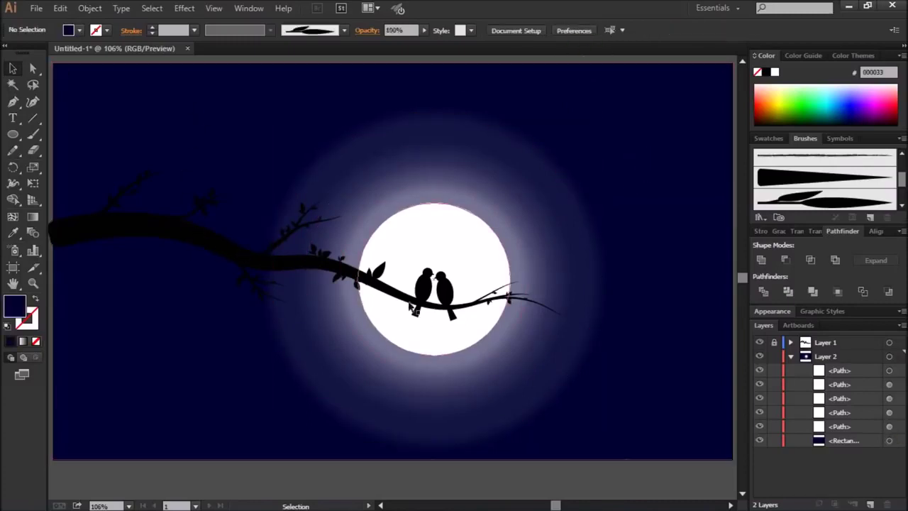
pyautogui.click(204, 247)
pyautogui.click(240, 61)
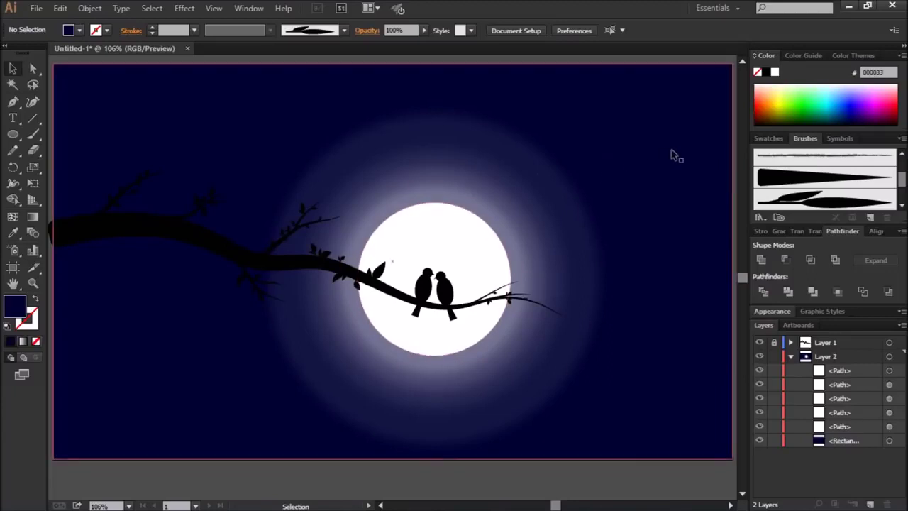
# Create a 10 px white ellipse dot and start a new Scatter Brush from it
pyautogui.click(383, 152)
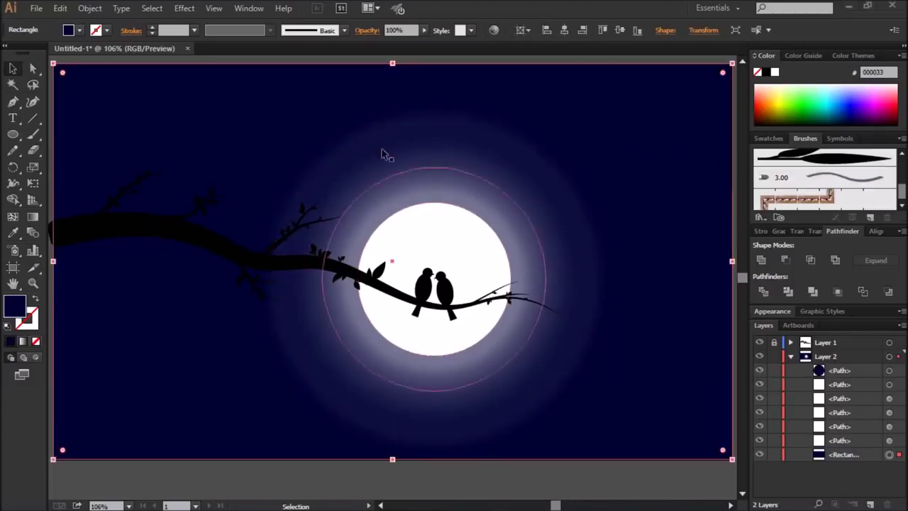
pyautogui.click(13, 134)
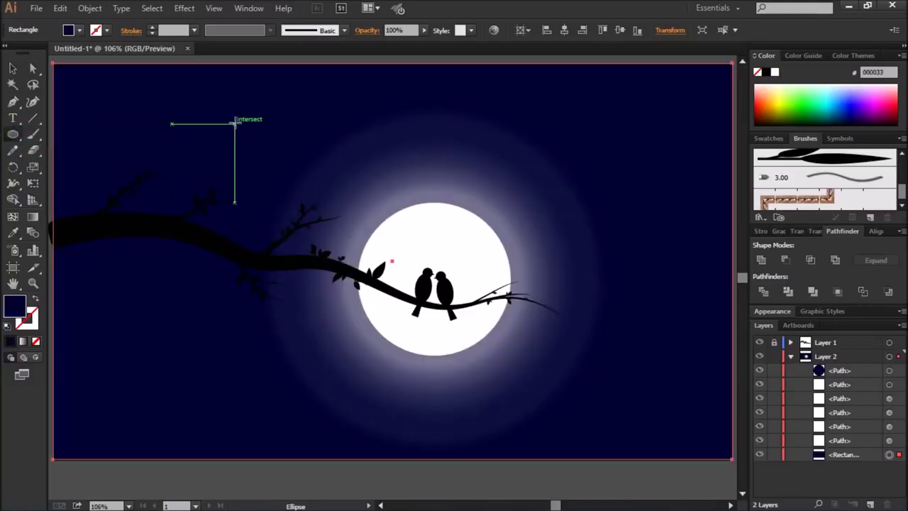
pyautogui.click(235, 124)
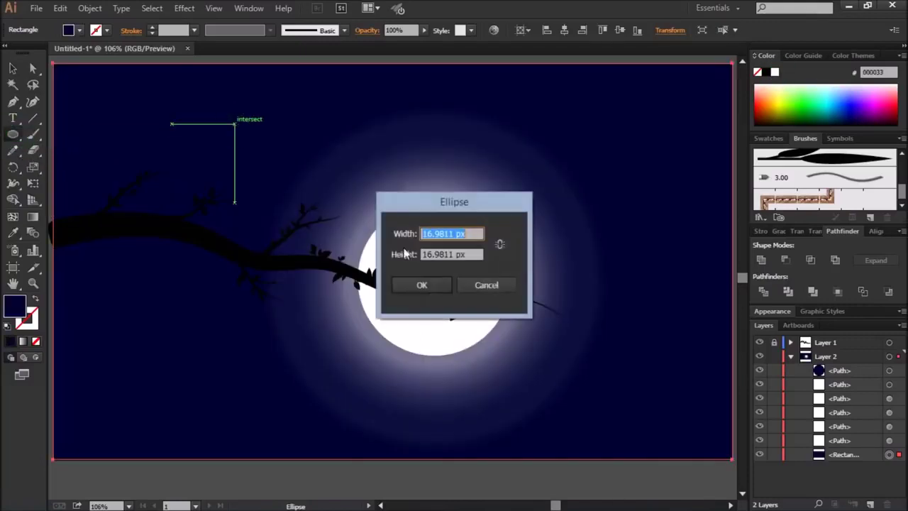
pyautogui.write('10')
pyautogui.press('Tab')
pyautogui.write('1')
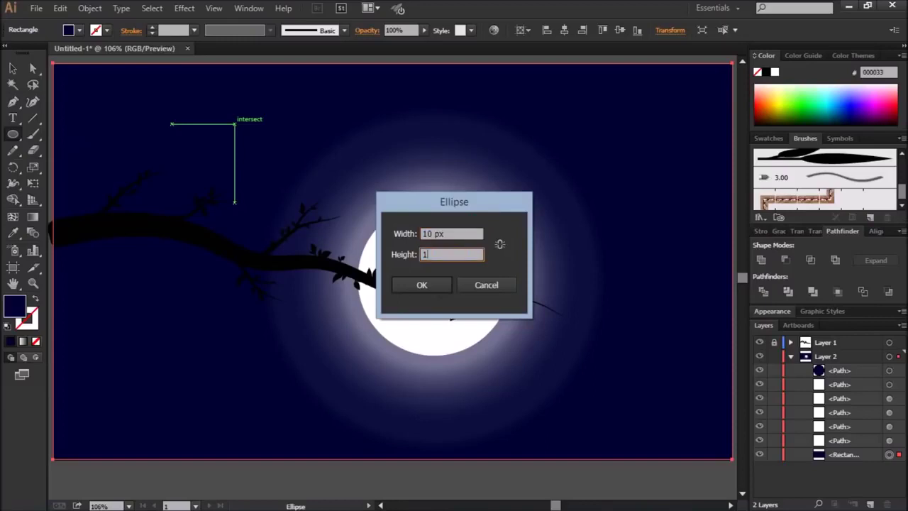
pyautogui.press('Return')
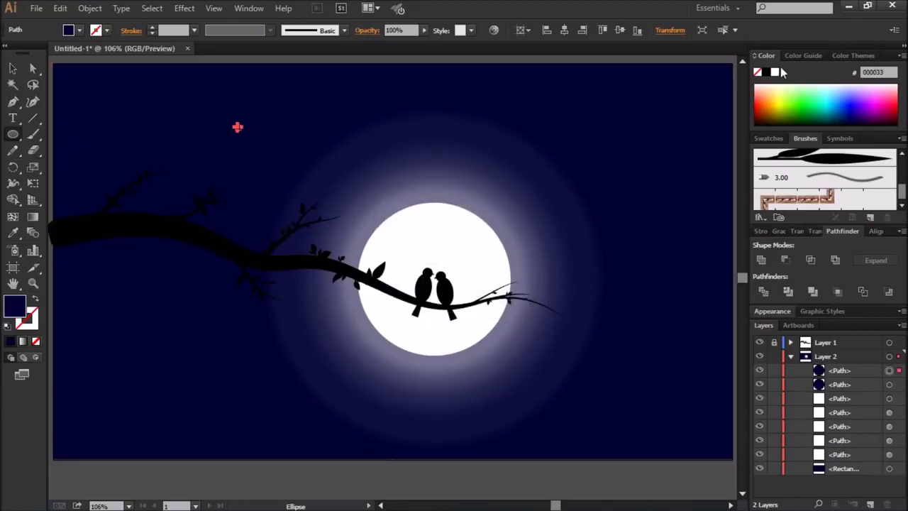
pyautogui.click(775, 72)
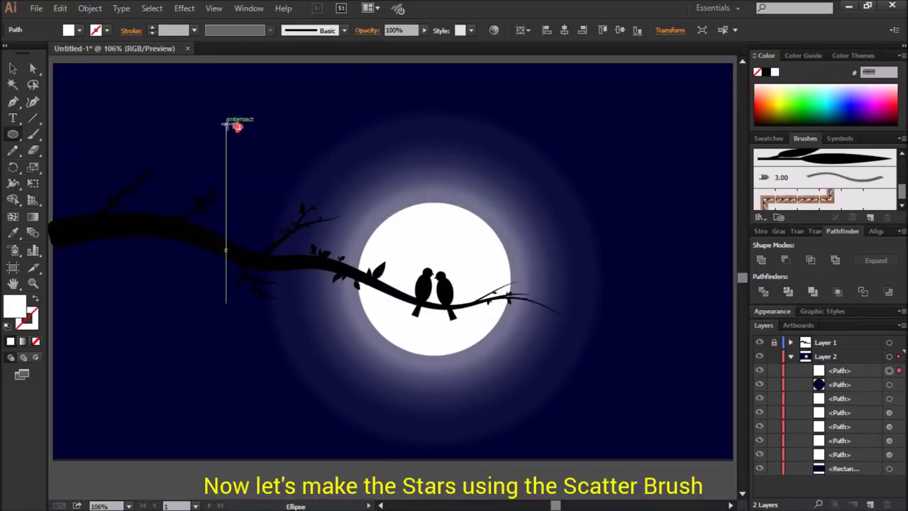
pyautogui.click(870, 217)
pyautogui.click(404, 277)
# Create a scatter brush with random size 5–100%, random spacing up to 1000% and random scatter
pyautogui.click(421, 355)
pyautogui.click(366, 162)
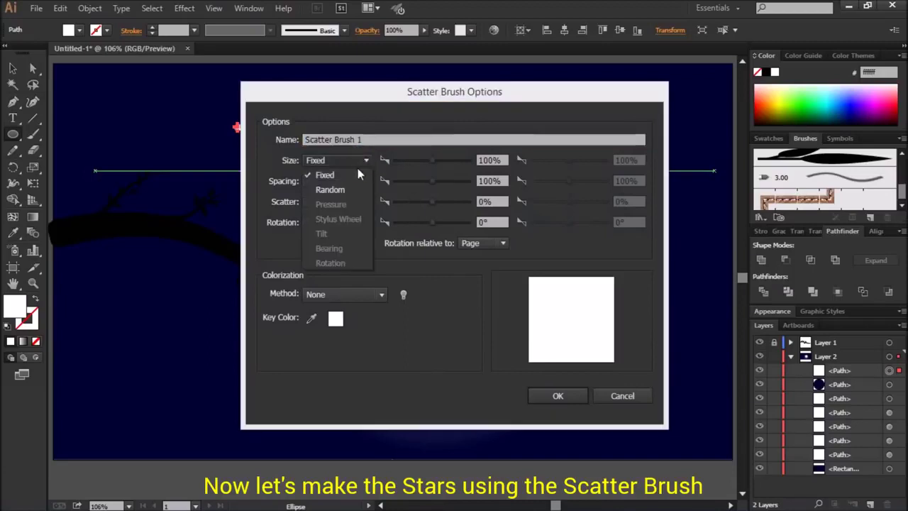
pyautogui.click(347, 188)
pyautogui.click(340, 207)
pyautogui.click(341, 229)
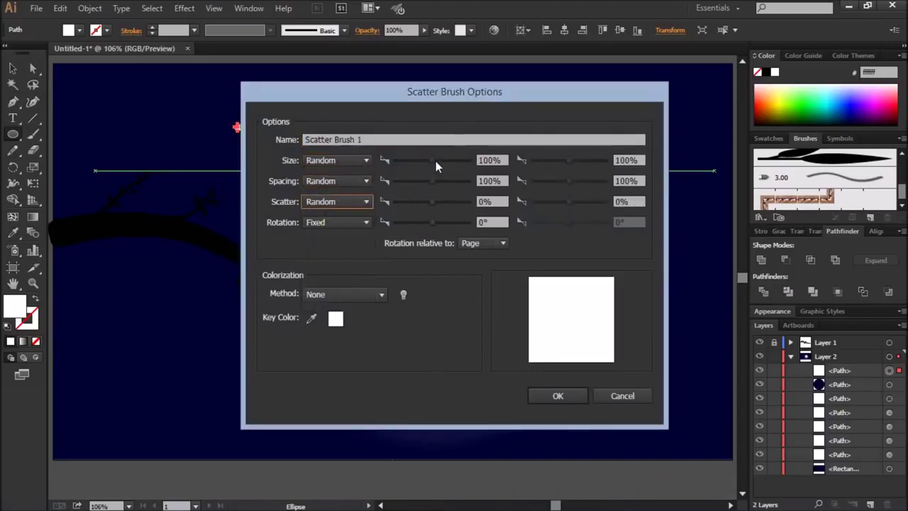
pyautogui.moveTo(435, 161); pyautogui.dragTo(405, 160)
pyautogui.write('5')
pyautogui.click(444, 183)
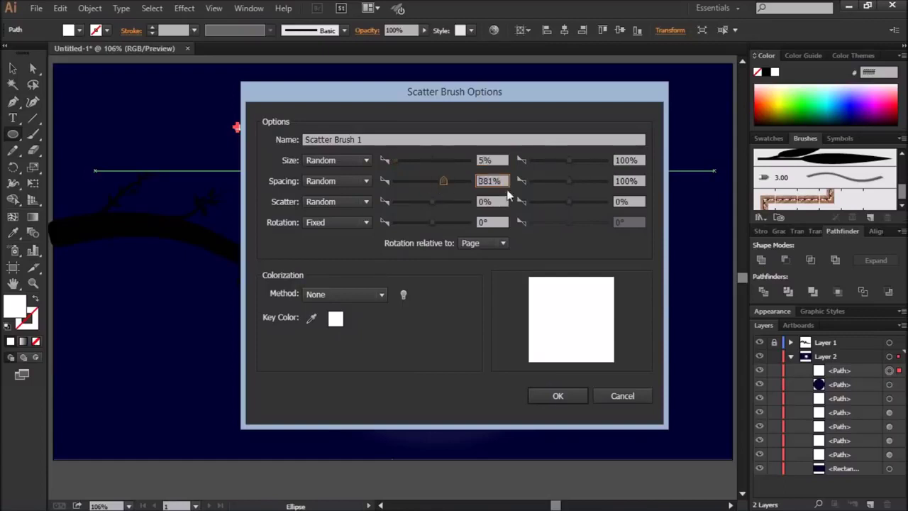
pyautogui.moveTo(452, 183); pyautogui.dragTo(454, 183)
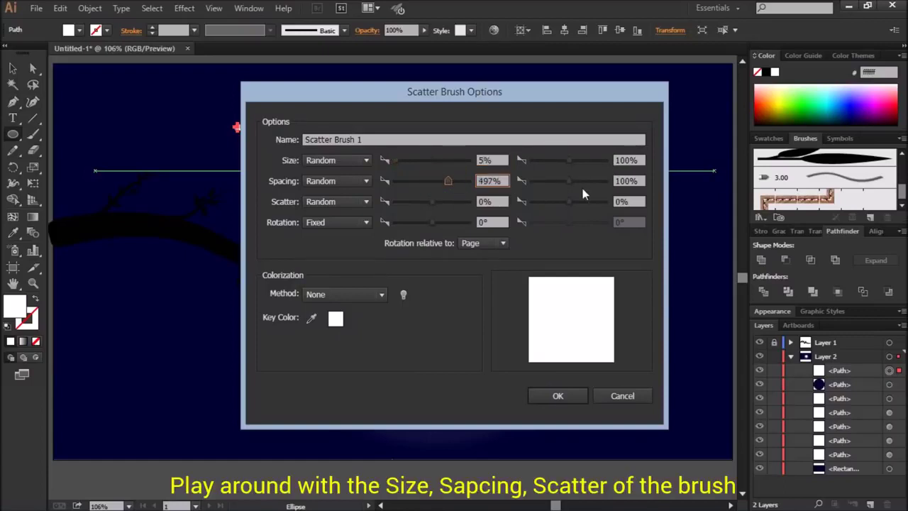
pyautogui.moveTo(568, 182); pyautogui.dragTo(611, 203)
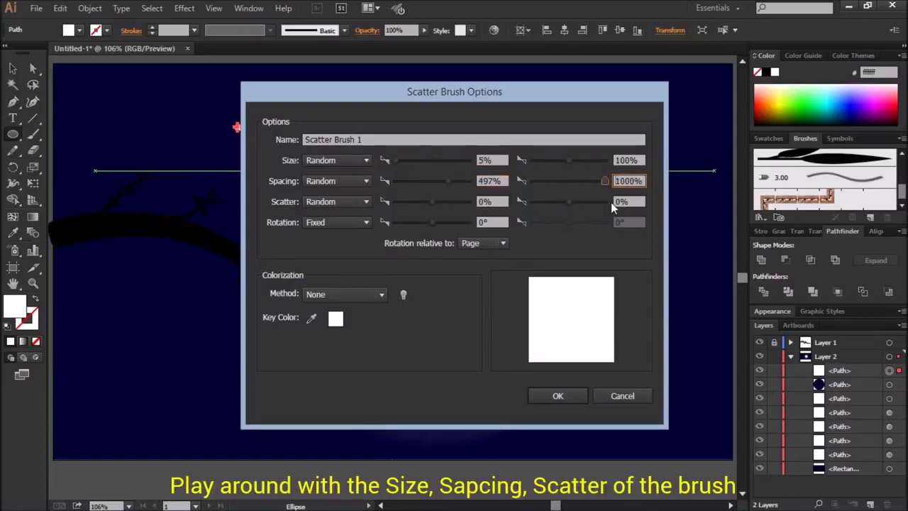
pyautogui.click(449, 182)
pyautogui.moveTo(431, 202)
pyautogui.mouseDown()
pyautogui.moveTo(447, 202)
pyautogui.moveTo(422, 203)
pyautogui.mouseUp()
pyautogui.press('Return')
# Raise the brush's maximum scatter, leaving existing strokes unchanged
pyautogui.moveTo(295, 151); pyautogui.dragTo(563, 152)
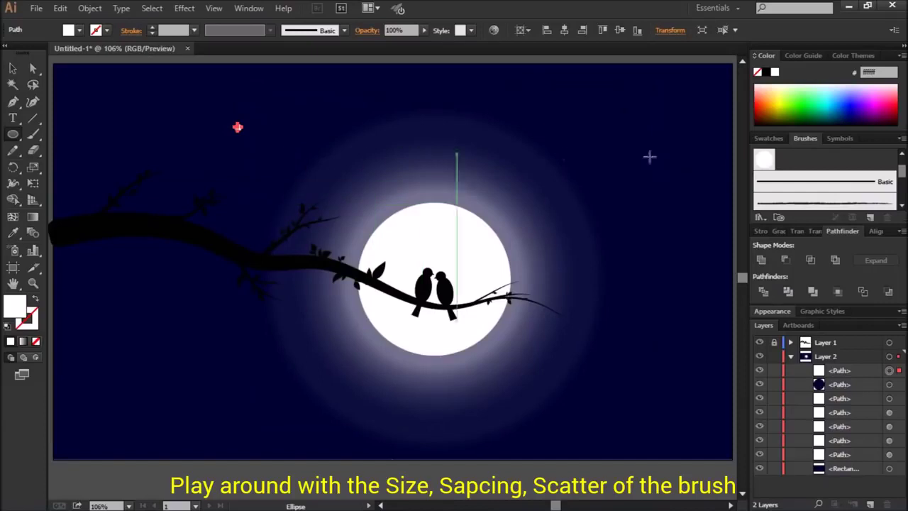
pyautogui.click(869, 219)
pyautogui.click(482, 352)
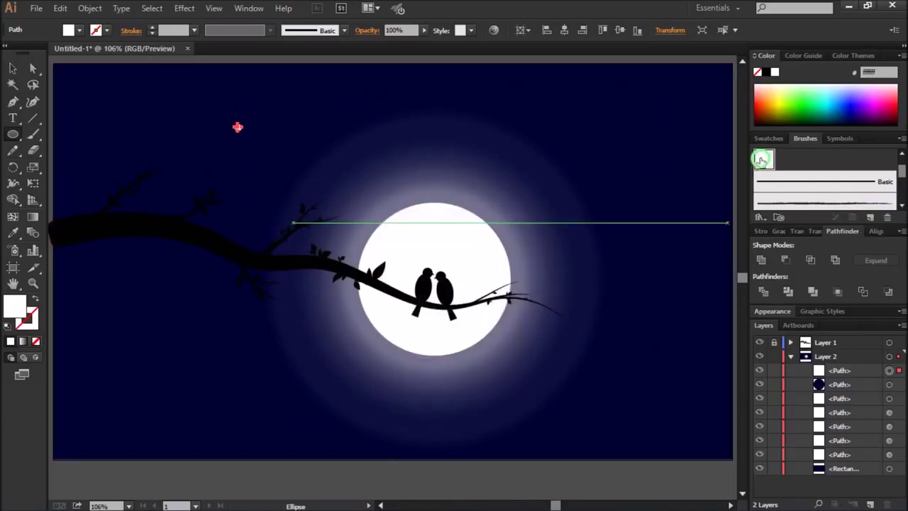
pyautogui.moveTo(566, 206); pyautogui.dragTo(603, 210)
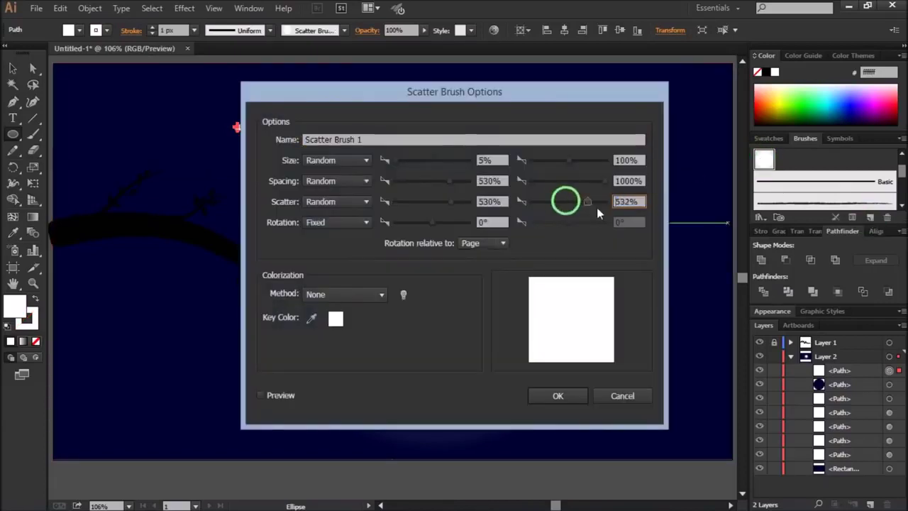
pyautogui.click(550, 394)
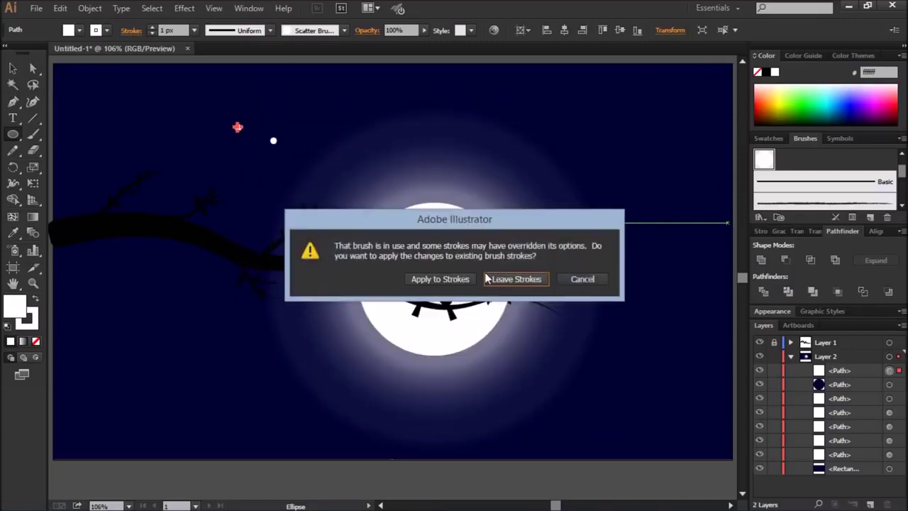
pyautogui.click(486, 278)
# Select the original white dot and delete it
pyautogui.press('v')
pyautogui.click(216, 115)
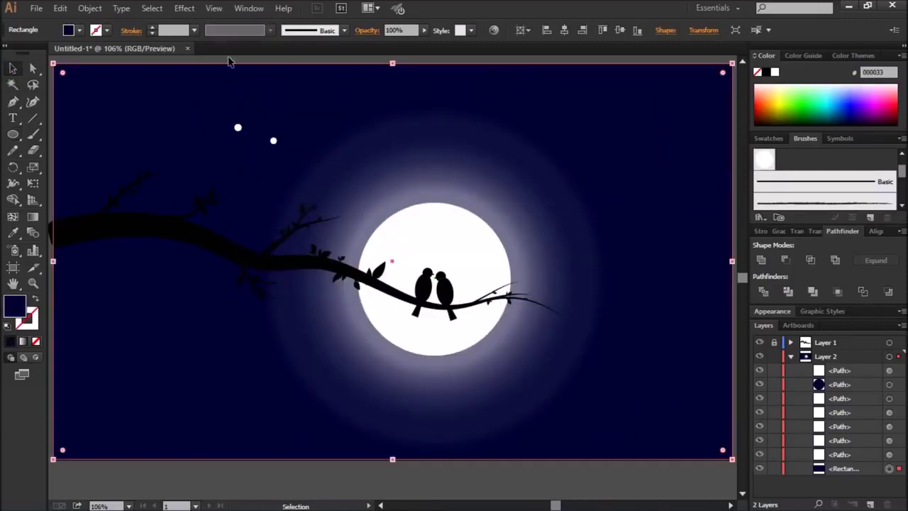
pyautogui.click(228, 61)
pyautogui.click(237, 127)
pyautogui.click(277, 147)
pyautogui.click(238, 127)
pyautogui.press('Delete')
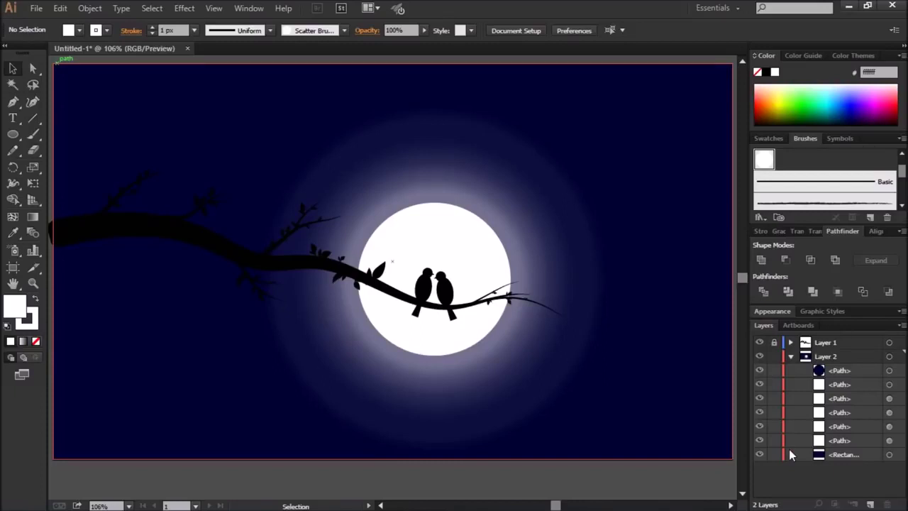
pyautogui.click(33, 134)
pyautogui.click(121, 96)
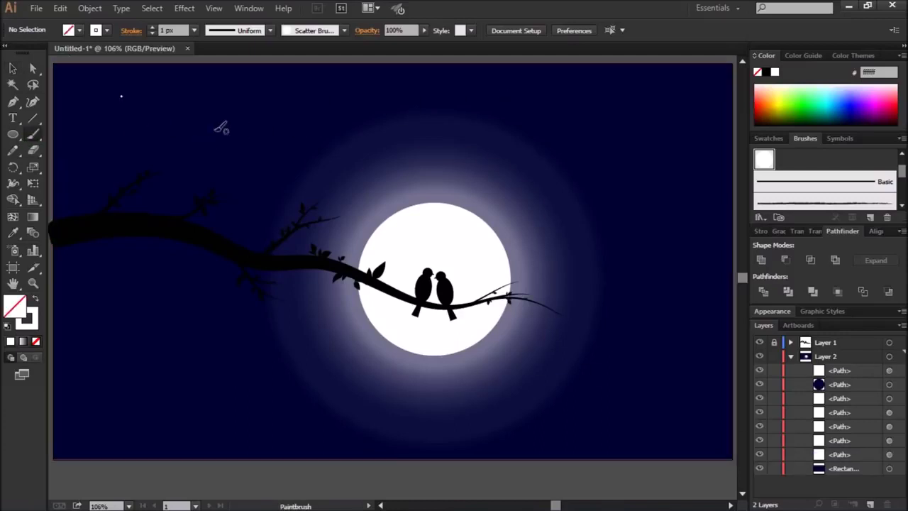
pyautogui.hotkey('ctrl', 'a')
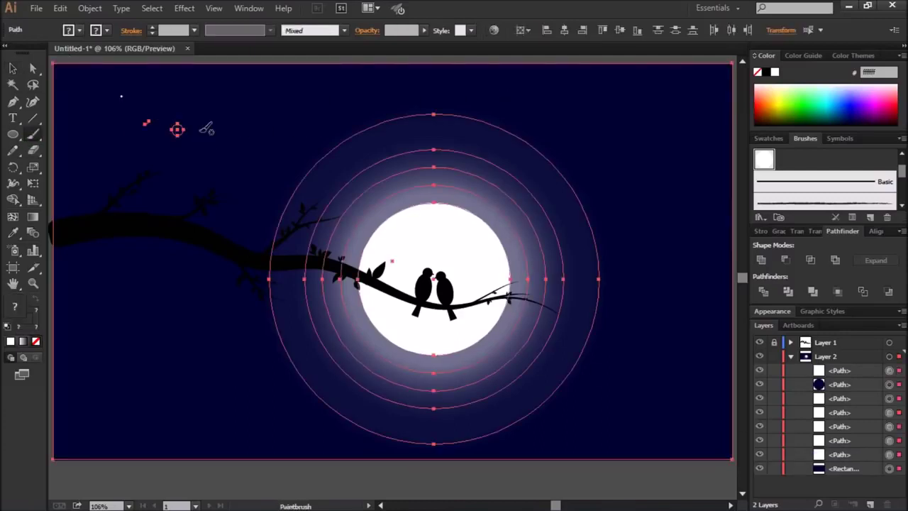
pyautogui.hotkey('ctrl', 'z')
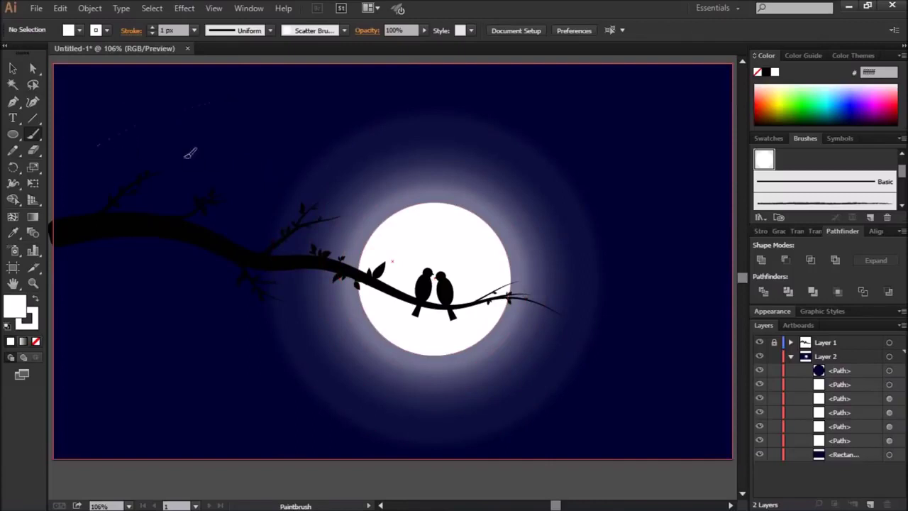
pyautogui.moveTo(680, 389); pyautogui.dragTo(709, 376)
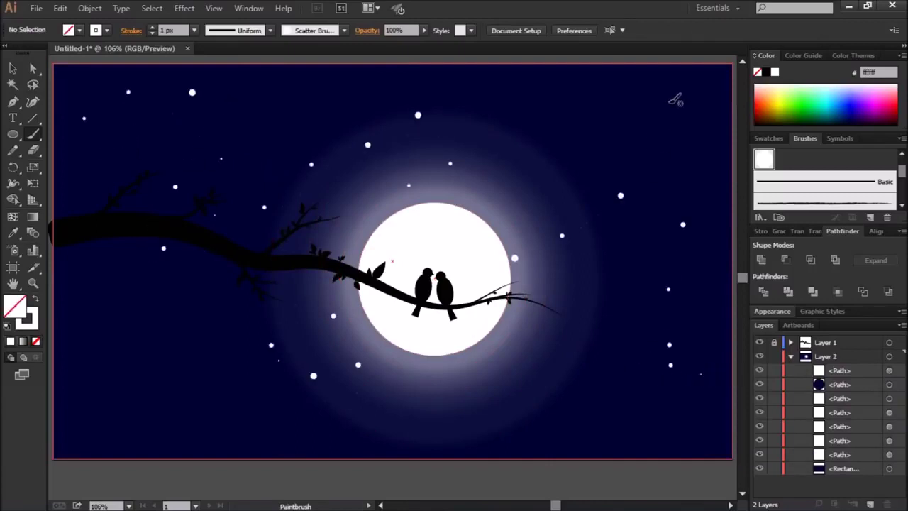
pyautogui.hotkey('ctrl', 'z')
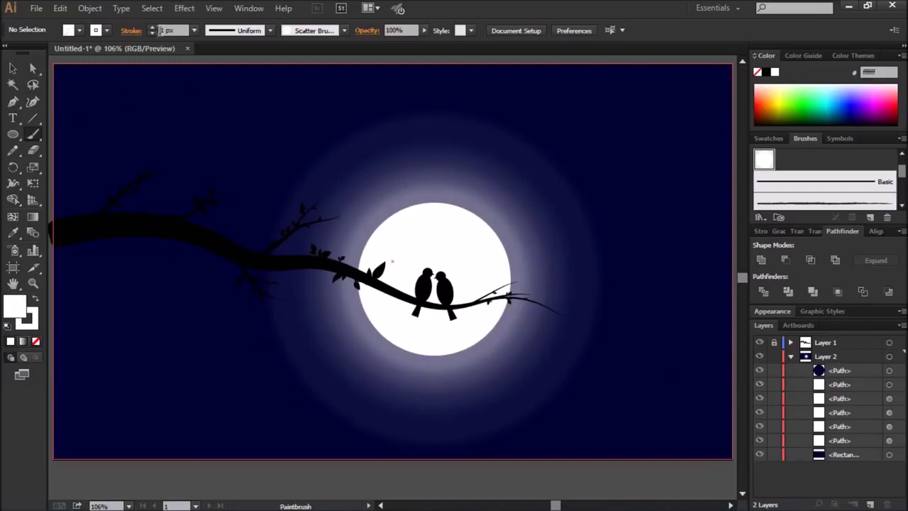
# Set a 0.5 stroke weight and paint fine star trails in the upper sky
pyautogui.click(174, 30)
pyautogui.write('.5')
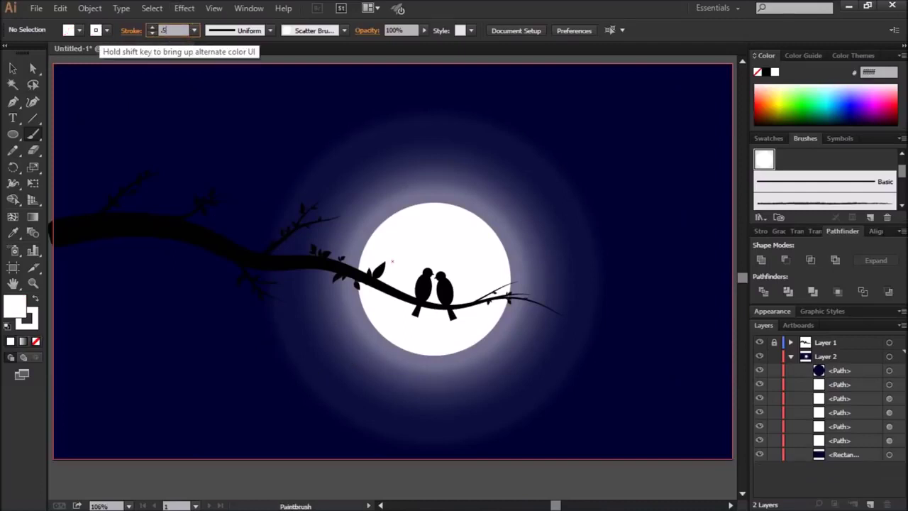
pyautogui.moveTo(85, 112); pyautogui.dragTo(189, 83)
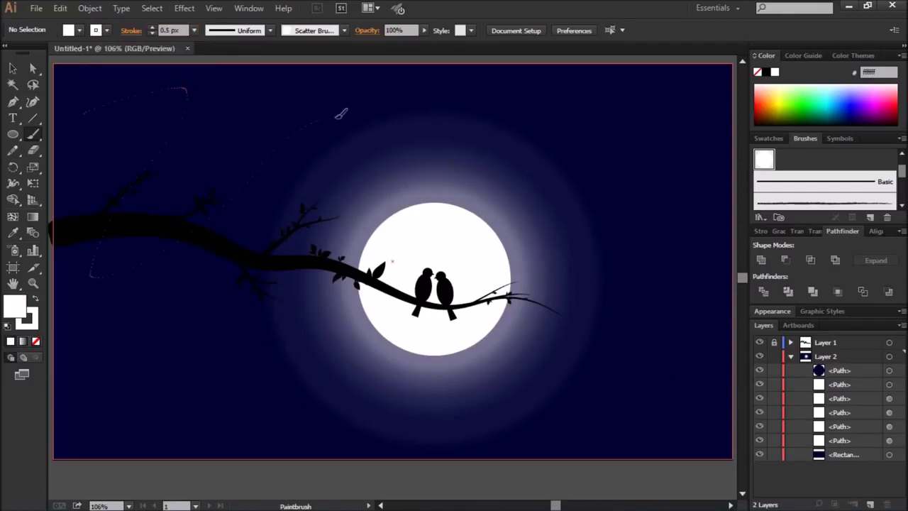
pyautogui.moveTo(677, 165); pyautogui.dragTo(719, 429)
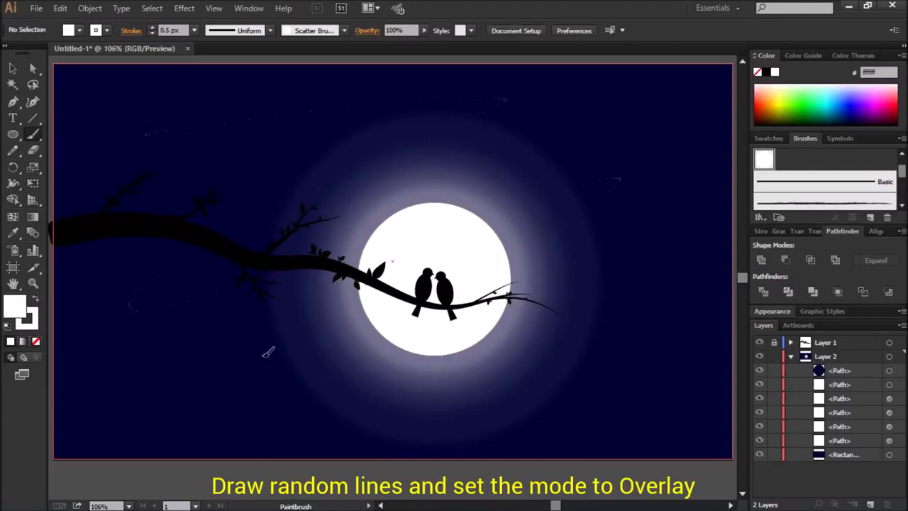
pyautogui.moveTo(702, 330); pyautogui.dragTo(707, 383)
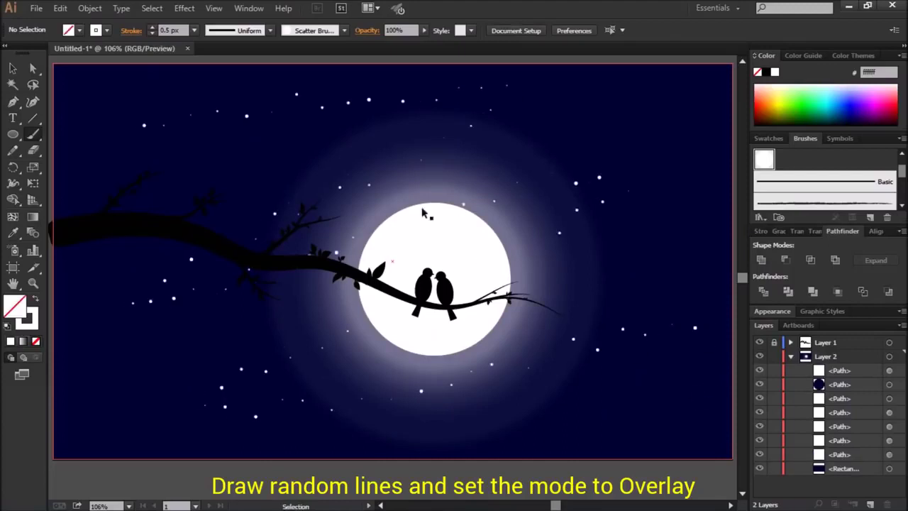
pyautogui.hotkey('ctrl', 'z')
pyautogui.moveTo(678, 351); pyautogui.dragTo(692, 409)
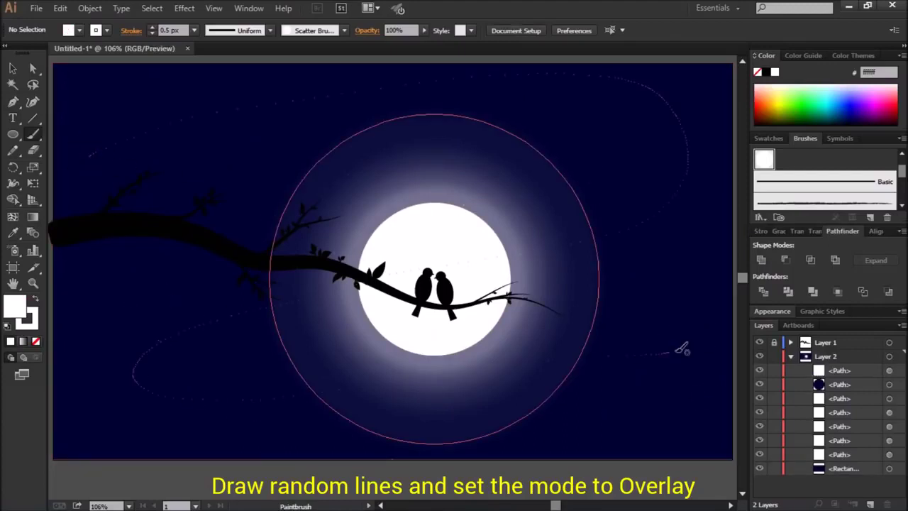
pyautogui.hotkey('ctrl', 'z')
# Paint star trails across the top and whole sky, adding two single stars
pyautogui.moveTo(117, 138); pyautogui.dragTo(651, 148)
pyautogui.moveTo(189, 374); pyautogui.dragTo(416, 446)
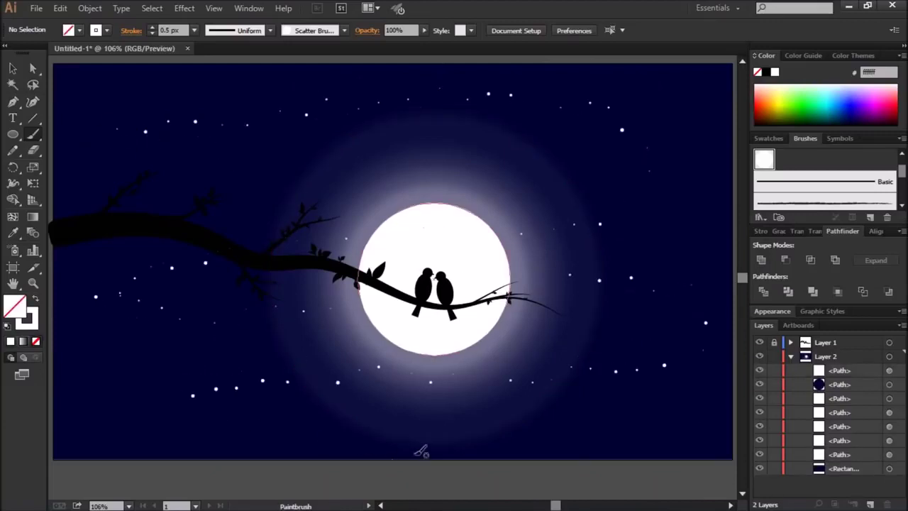
pyautogui.hotkey('ctrl', 'z')
pyautogui.moveTo(195, 126); pyautogui.dragTo(129, 301)
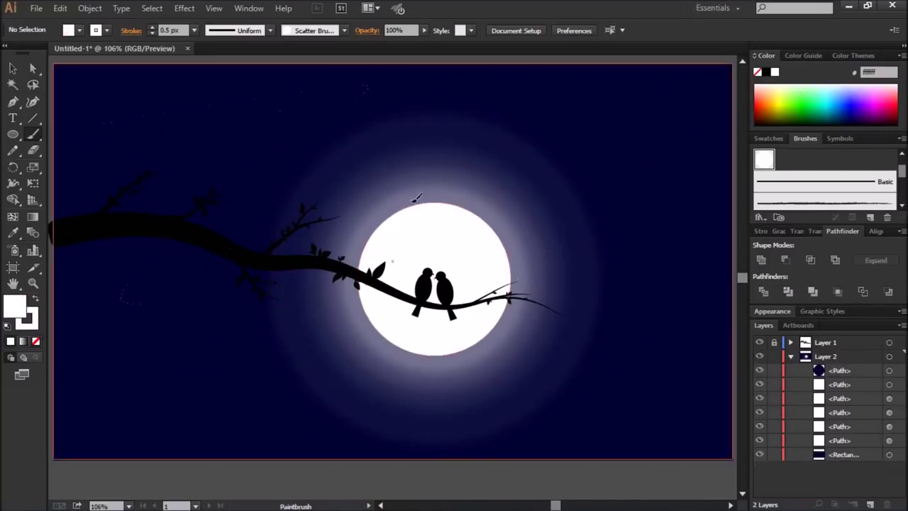
pyautogui.moveTo(633, 338); pyautogui.dragTo(635, 339)
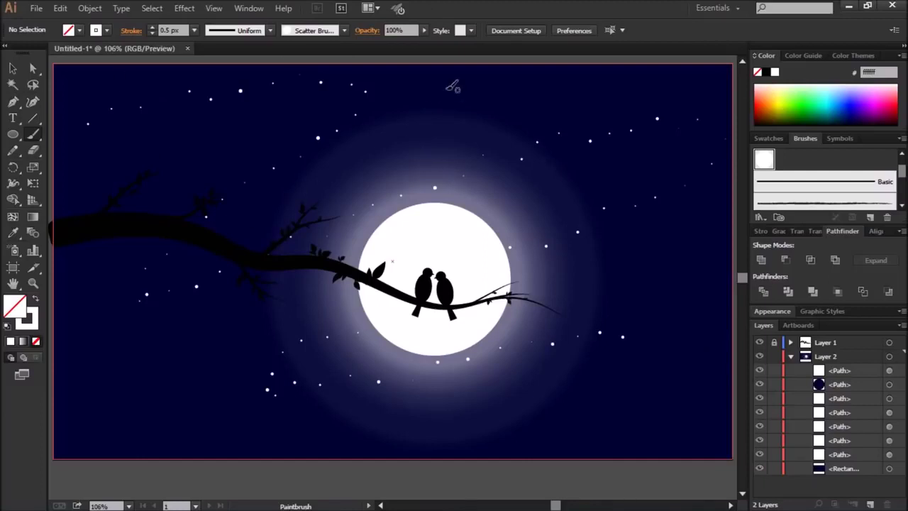
pyautogui.click(88, 124)
pyautogui.click(573, 423)
# Paint a final star trail across the right side of the sky
pyautogui.moveTo(138, 406); pyautogui.dragTo(139, 406)
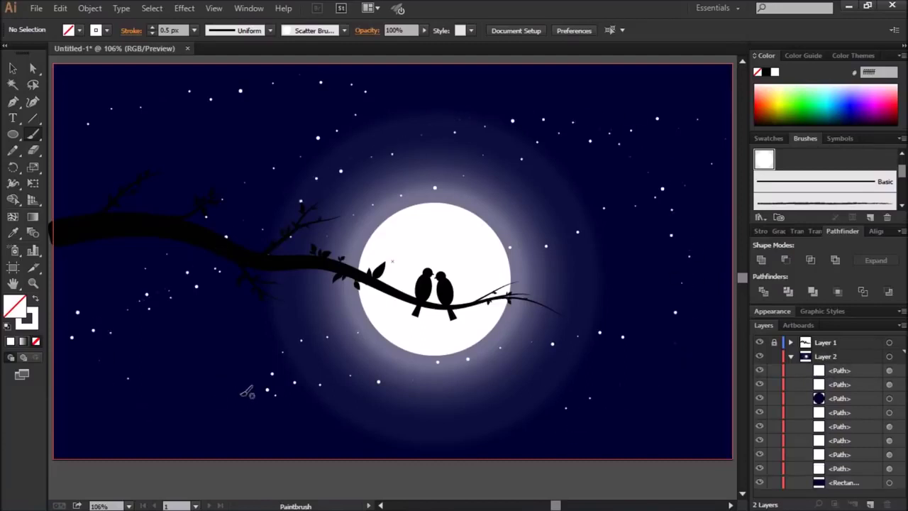
pyautogui.hotkey('ctrl', 'z')
pyautogui.moveTo(153, 265); pyautogui.dragTo(79, 373)
pyautogui.press('v')
pyautogui.hotkey('ctrl', 'z')
pyautogui.press('b')
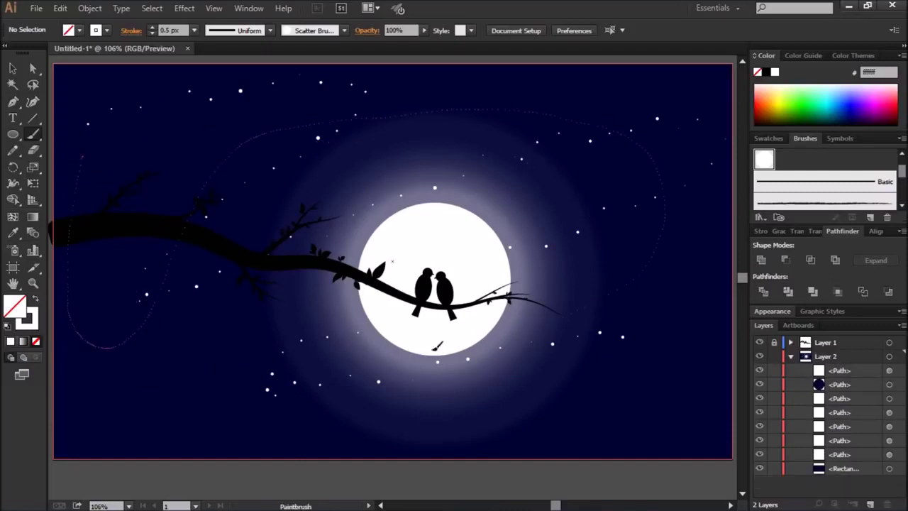
pyautogui.moveTo(133, 407); pyautogui.dragTo(132, 407)
pyautogui.hotkey('ctrl', 'z')
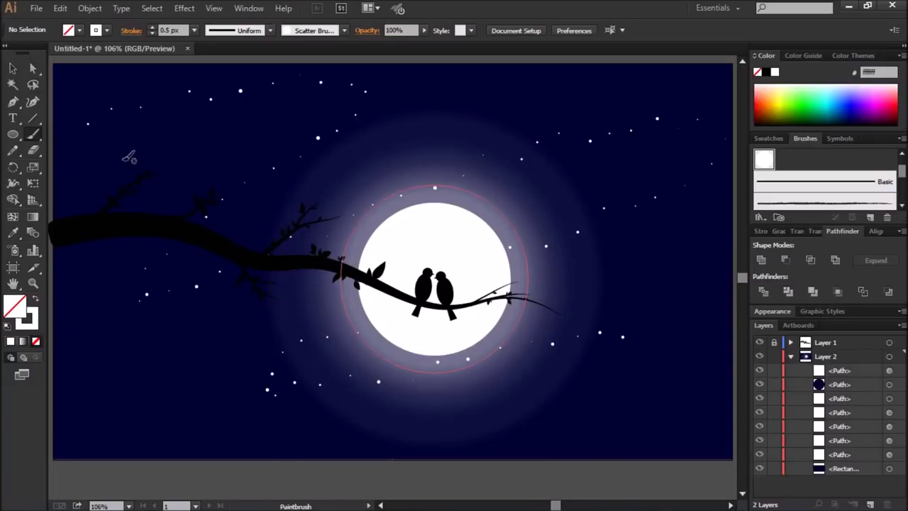
pyautogui.moveTo(612, 401)
pyautogui.mouseDown()
pyautogui.moveTo(716, 222)
pyautogui.moveTo(716, 193)
pyautogui.mouseUp()
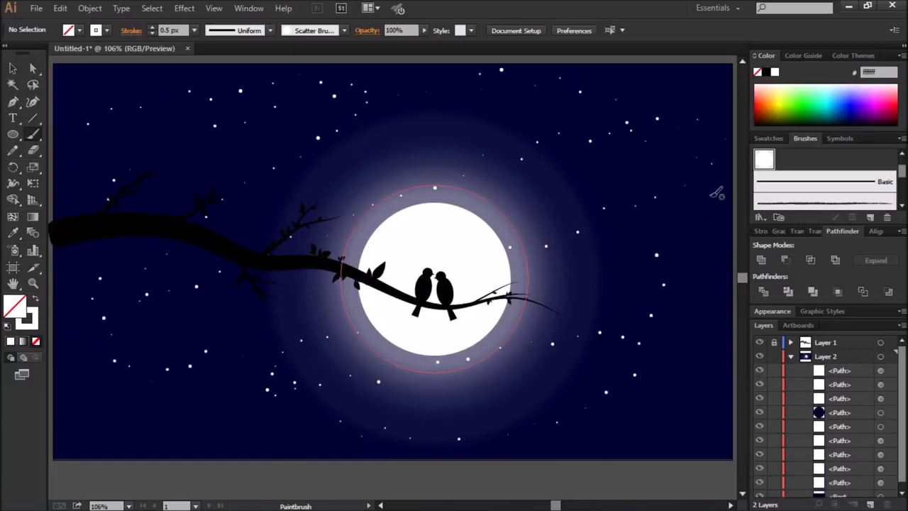
pyautogui.press('v')
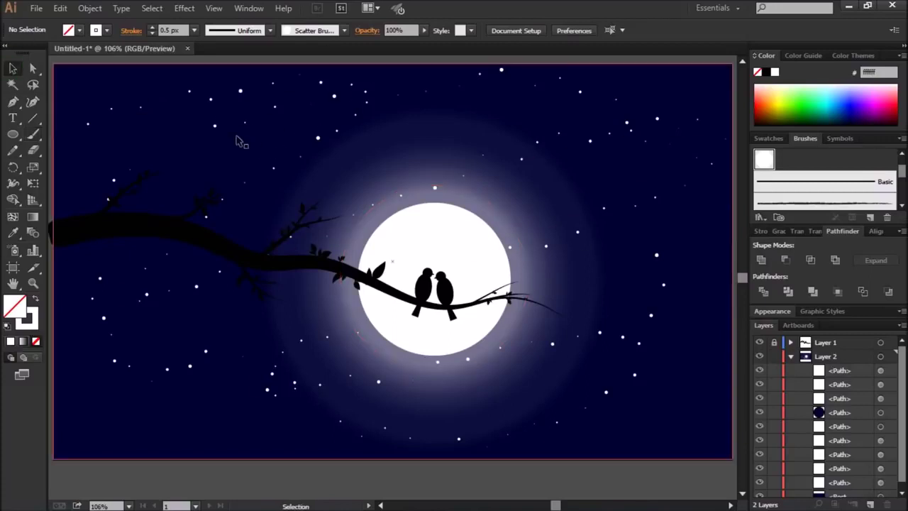
# Select all the star paths in the Layers panel
pyautogui.click(216, 128)
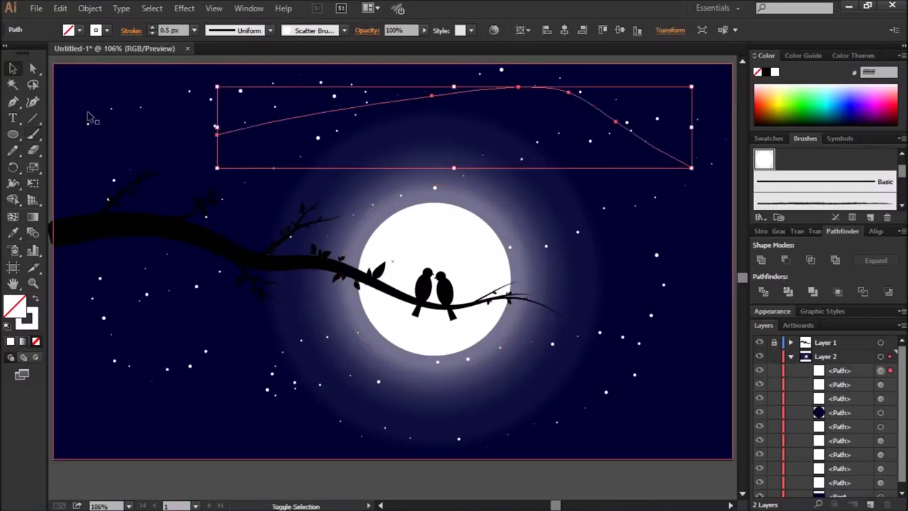
pyautogui.keyDown('shift'); pyautogui.click(95, 375); pyautogui.keyUp('shift')
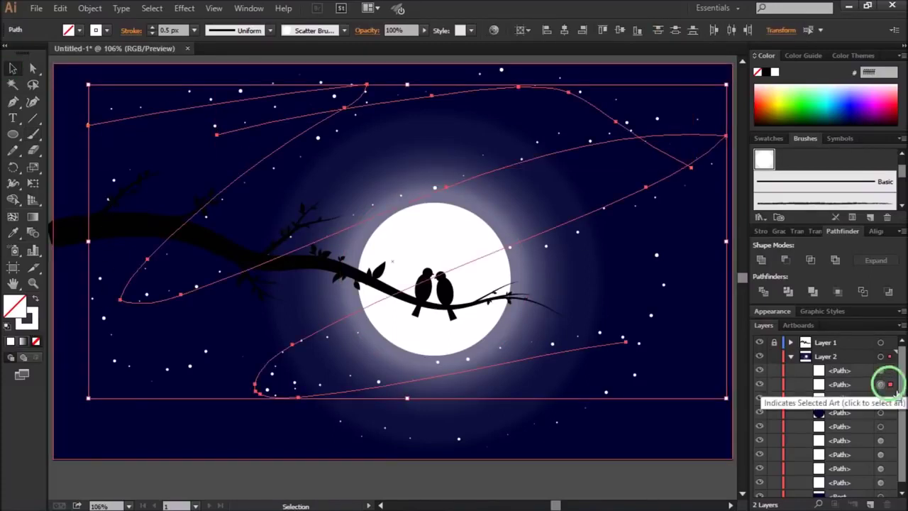
pyautogui.click(880, 384)
pyautogui.keyDown('shift'); pyautogui.click(880, 369); pyautogui.keyUp('shift')
pyautogui.keyDown('shift'); pyautogui.click(880, 398); pyautogui.keyUp('shift')
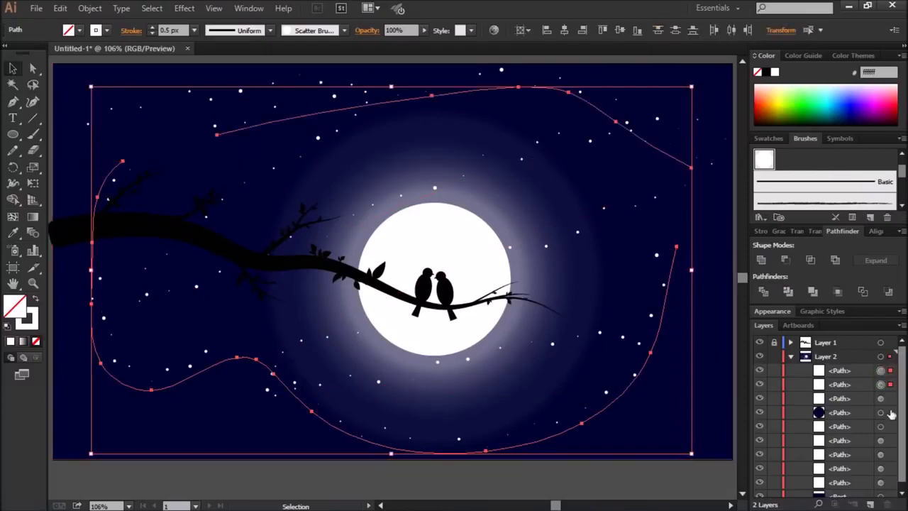
pyautogui.click(774, 311)
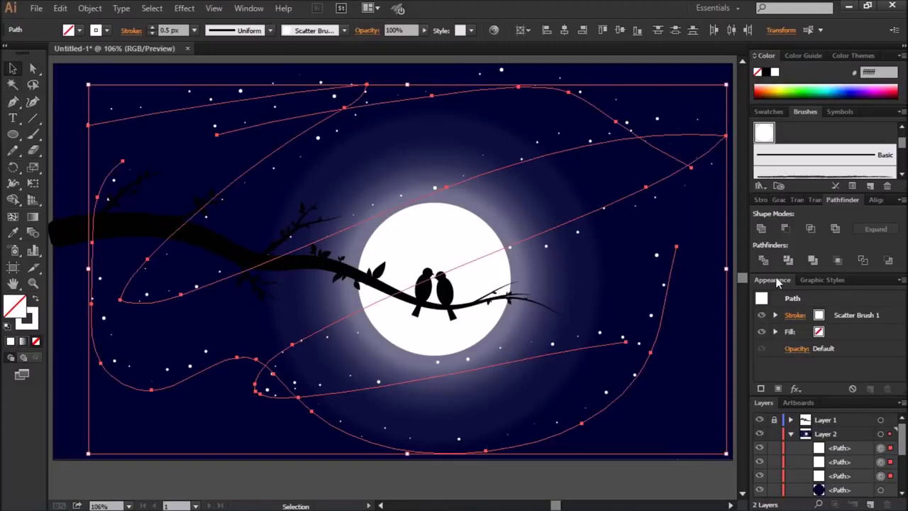
# Set the star paths' blending mode to Overlay in the Transparency panel
pyautogui.click(778, 201)
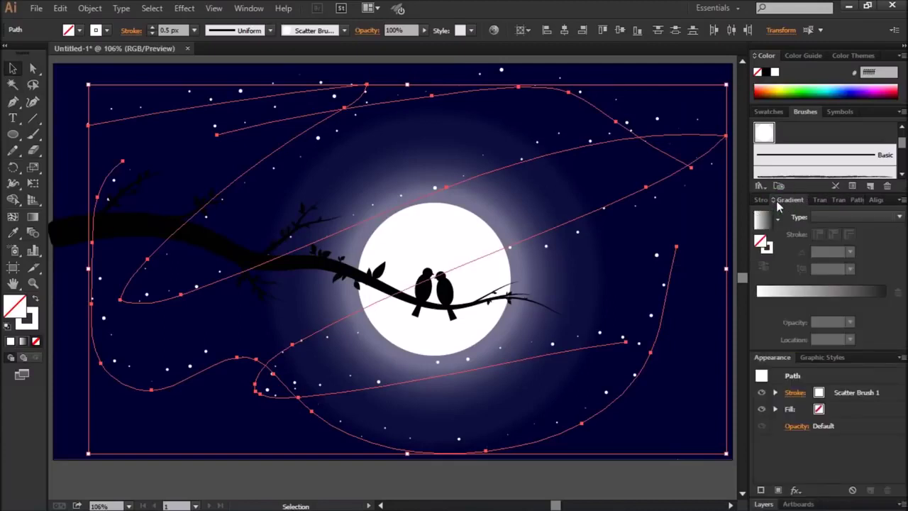
pyautogui.click(760, 200)
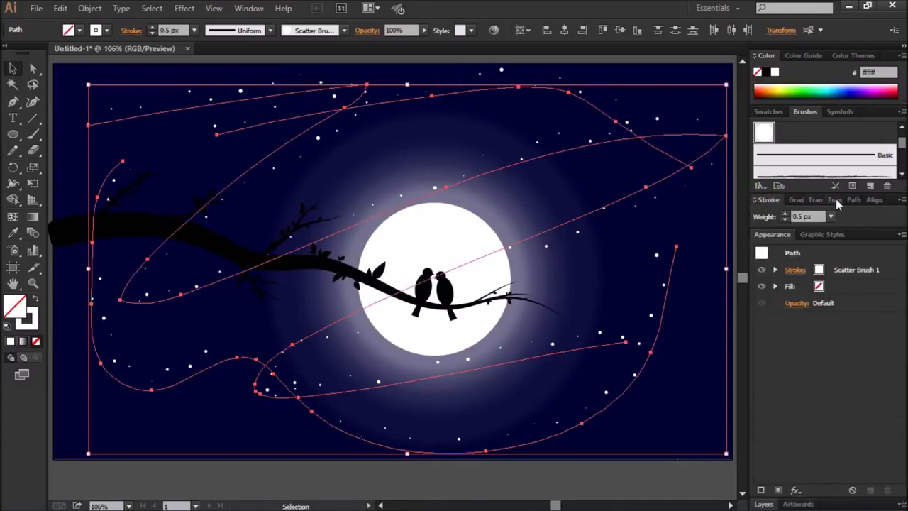
pyautogui.click(832, 201)
pyautogui.click(856, 201)
pyautogui.click(794, 200)
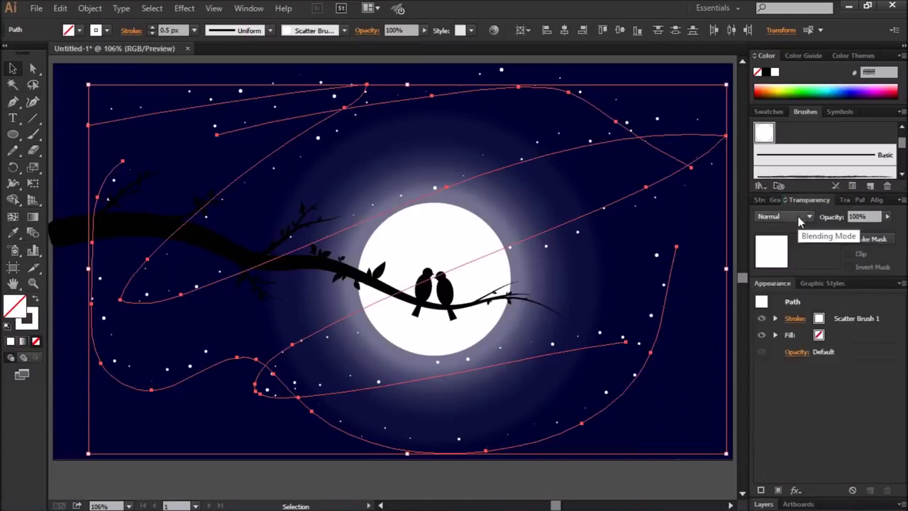
pyautogui.click(799, 220)
pyautogui.click(793, 343)
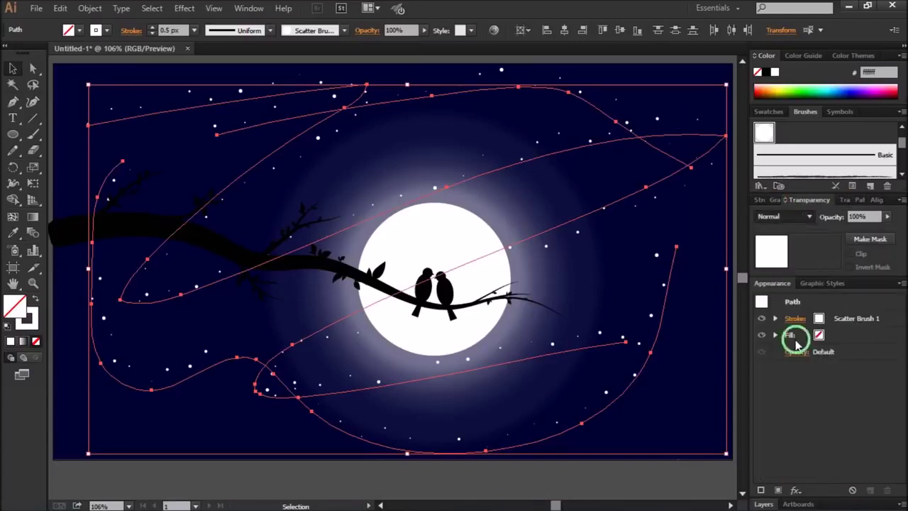
# Compare Saturation, Darken, Lighten and Color Dodge, keep Overlay, and deselect
pyautogui.press('Down')
pyautogui.press('Down')
pyautogui.press('Down')
pyautogui.press('Down')
pyautogui.press('Up')
pyautogui.press('Down')
pyautogui.press('Down')
pyautogui.click(800, 217)
pyautogui.click(779, 248)
pyautogui.click(794, 224)
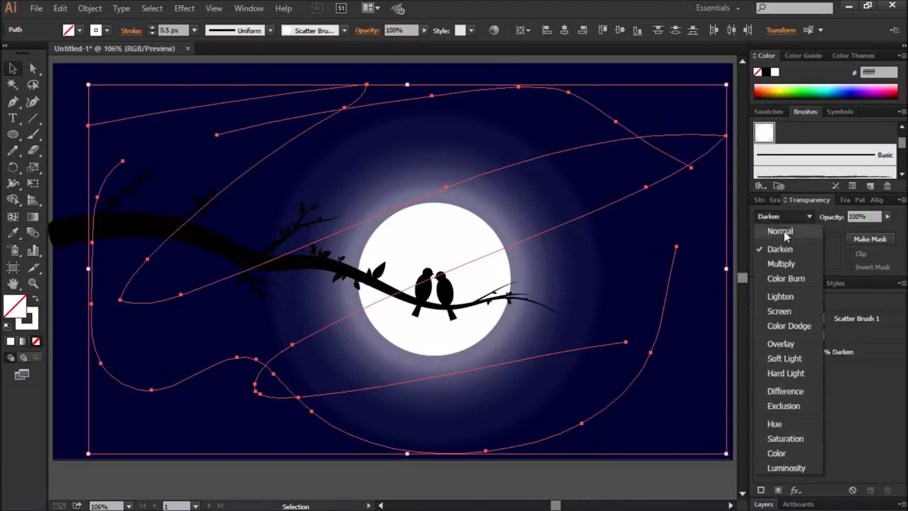
pyautogui.press('Down')
pyautogui.press('Down')
pyautogui.press('Down')
pyautogui.press('Down')
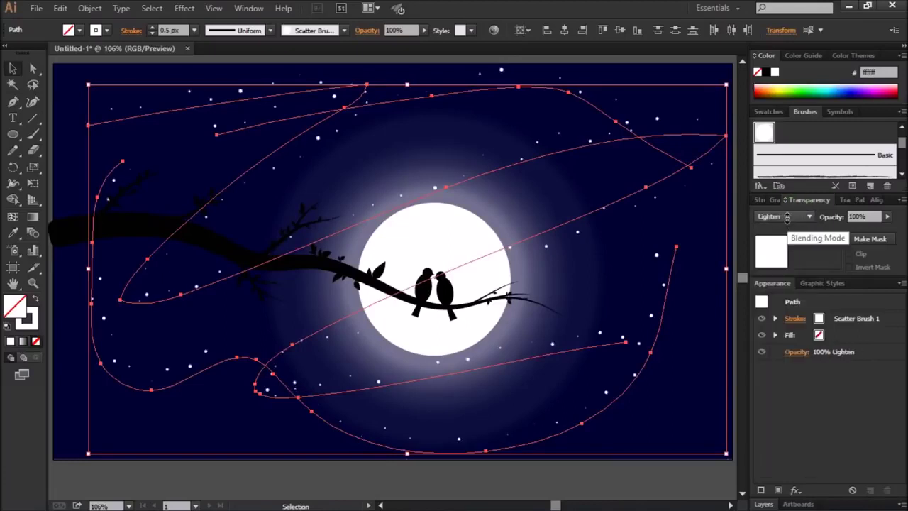
pyautogui.press('Down')
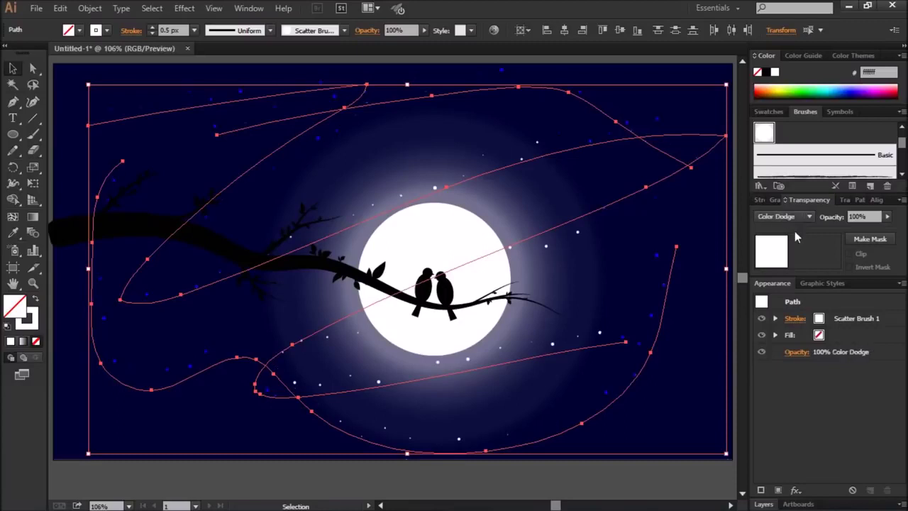
pyautogui.press('Down')
pyautogui.hotkey('ctrl', 'shift', 'a')
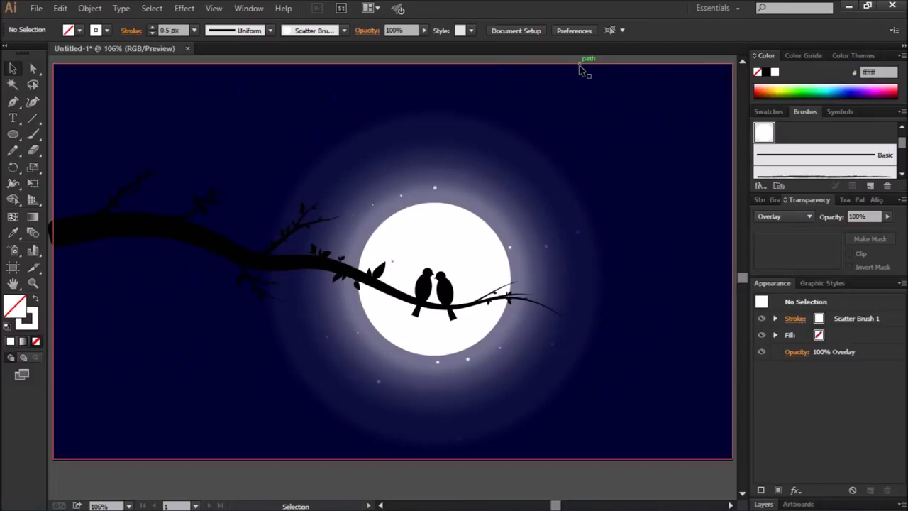
# Select the three star paths via their Layers panel target circles, then deselect them
pyautogui.press('b')
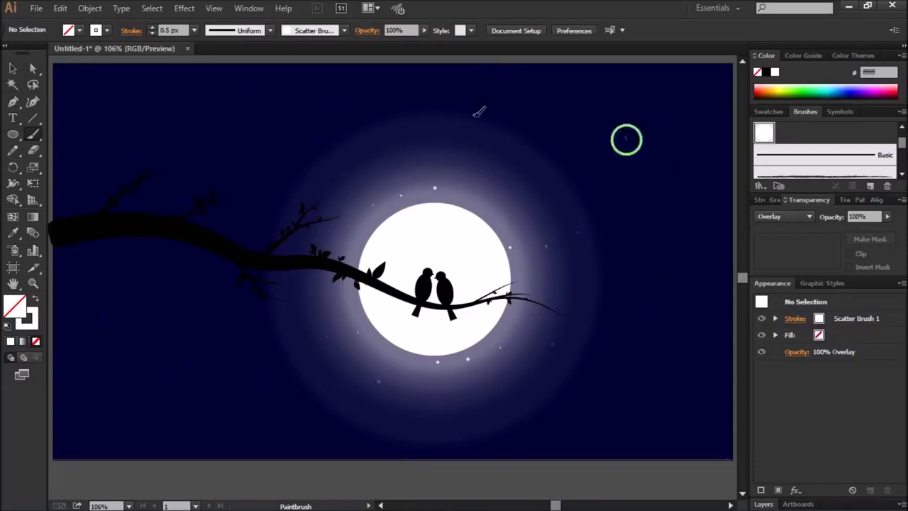
pyautogui.click(763, 504)
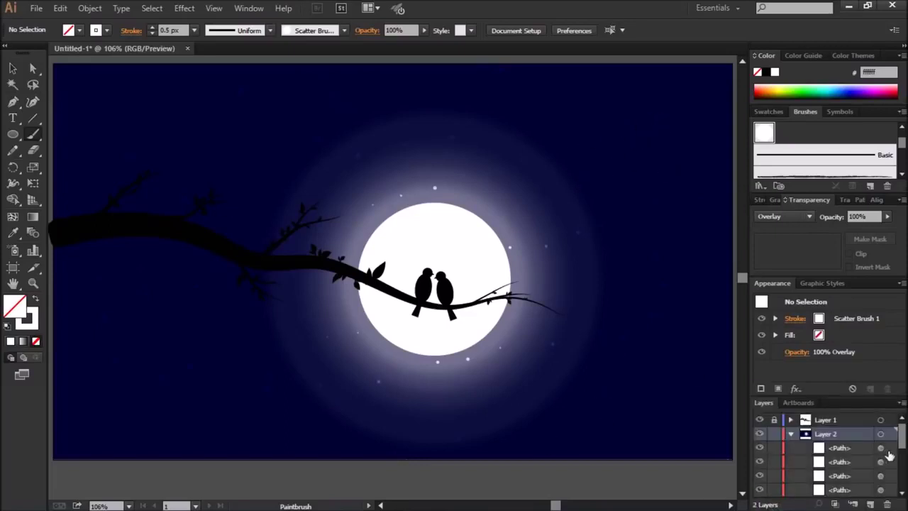
pyautogui.click(889, 457)
pyautogui.keyDown('shift'); pyautogui.click(892, 485); pyautogui.keyUp('shift')
pyautogui.click(783, 217)
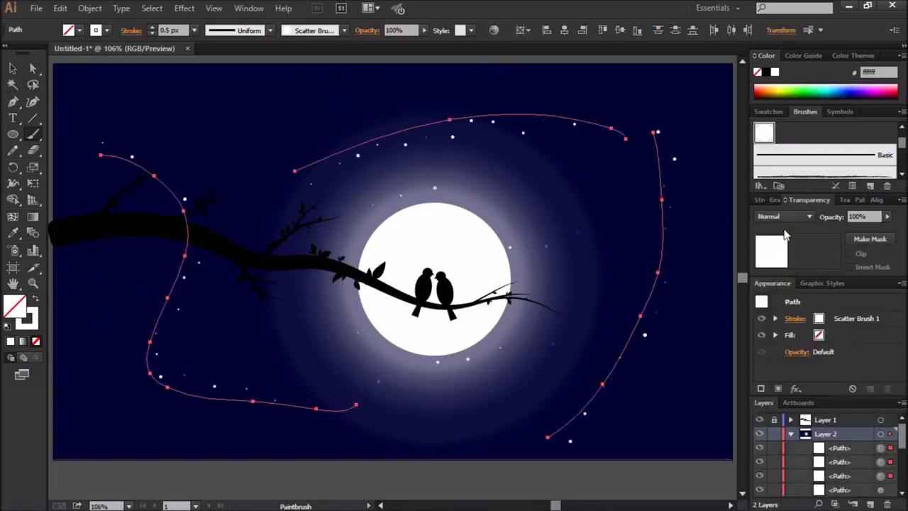
pyautogui.click(12, 69)
pyautogui.click(381, 266)
# Draw a white circle in the upper-left sky and add an overlapping copy
pyautogui.click(652, 335)
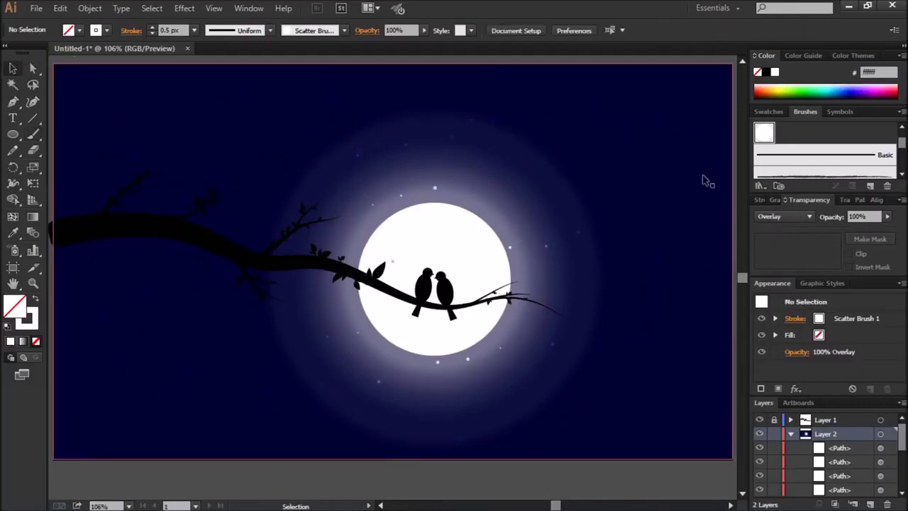
pyautogui.scroll(1, 622, 395)
pyautogui.click(12, 134)
pyautogui.moveTo(113, 149)
pyautogui.mouseDown()
pyautogui.moveTo(133, 168)
pyautogui.moveTo(146, 138)
pyautogui.moveTo(171, 138)
pyautogui.moveTo(186, 165)
pyautogui.moveTo(189, 135)
pyautogui.moveTo(220, 158)
pyautogui.moveTo(239, 128)
pyautogui.mouseUp()
pyautogui.click(13, 68)
pyautogui.moveTo(117, 73); pyautogui.dragTo(245, 124)
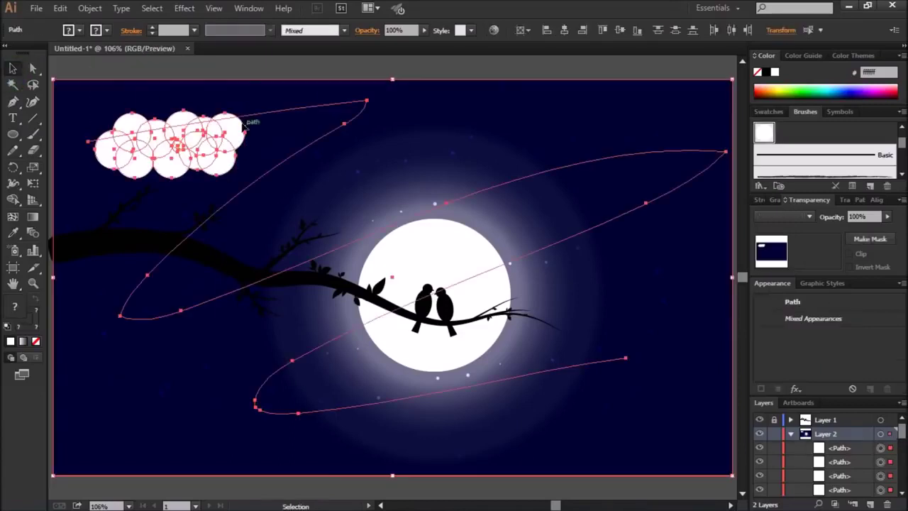
# Unite the cloud circles into one shape with 50% opacity
pyautogui.keyDown('shift'); pyautogui.click(290, 114); pyautogui.keyUp('shift')
pyautogui.click(861, 199)
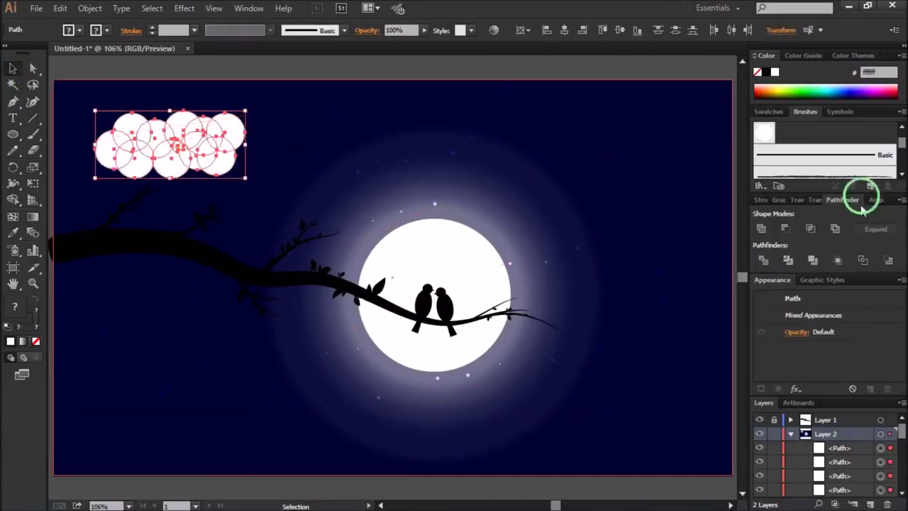
pyautogui.click(761, 227)
pyautogui.click(392, 30)
pyautogui.write('50')
pyautogui.press('Return')
# Move the cloud and place a copy at the upper left and right
pyautogui.moveTo(193, 154)
pyautogui.mouseDown()
pyautogui.moveTo(181, 365)
pyautogui.moveTo(685, 180)
pyautogui.moveTo(702, 185)
pyautogui.mouseUp()
pyautogui.moveTo(683, 202)
pyautogui.mouseDown()
pyautogui.moveTo(140, 230)
pyautogui.moveTo(128, 239)
pyautogui.mouseUp()
pyautogui.keyDown('shift'); pyautogui.click(674, 177); pyautogui.keyUp('shift')
pyautogui.click(397, 30)
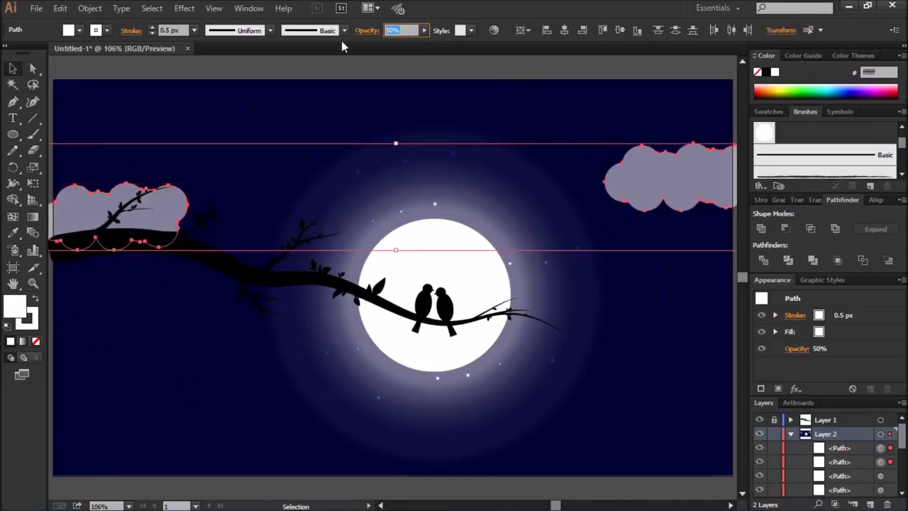
# Give the clouds Lighten blending at 50% opacity
pyautogui.write('100')
pyautogui.press('Return')
pyautogui.click(795, 200)
pyautogui.click(795, 216)
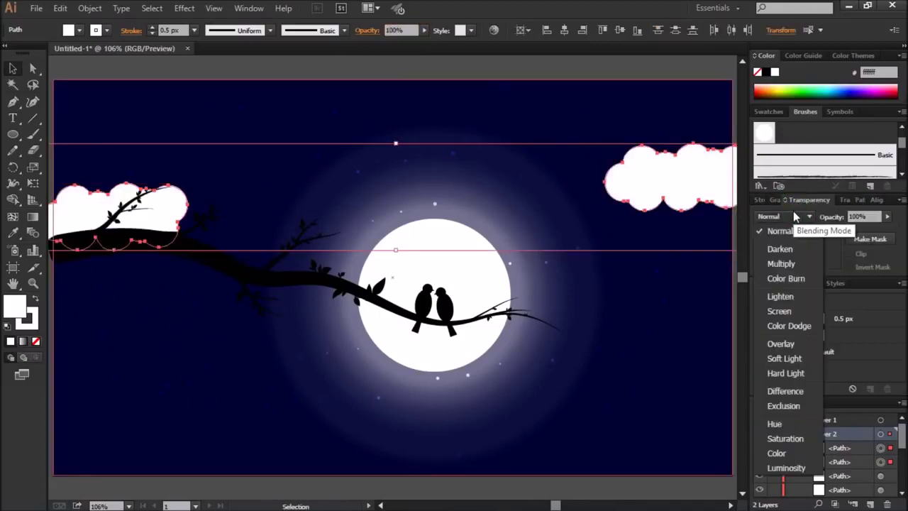
pyautogui.press('Down')
pyautogui.press('Down')
pyautogui.press('Down')
pyautogui.press('Down')
pyautogui.press('Down')
pyautogui.press('Down')
pyautogui.press('Down')
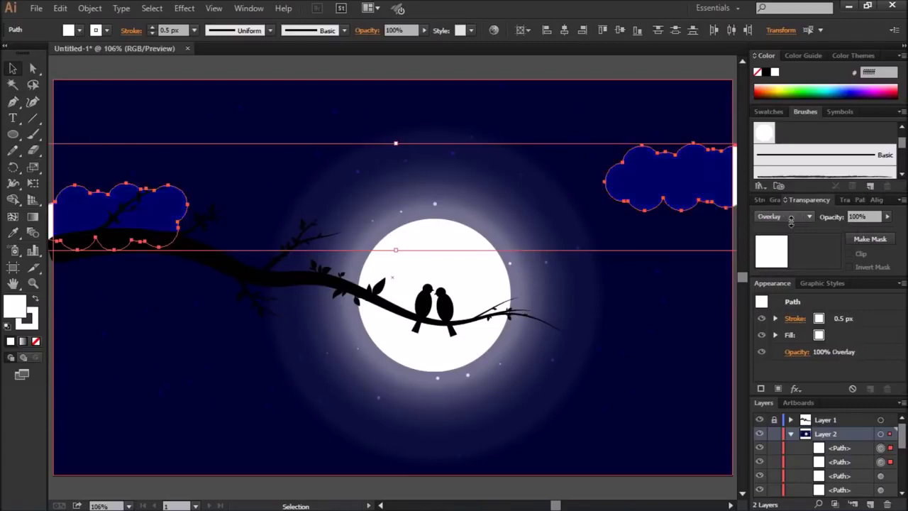
pyautogui.press('Down')
pyautogui.press('Down')
pyautogui.press('Down')
pyautogui.press('Down')
pyautogui.press('Down')
pyautogui.press('Down')
pyautogui.press('Down')
pyautogui.click(790, 220)
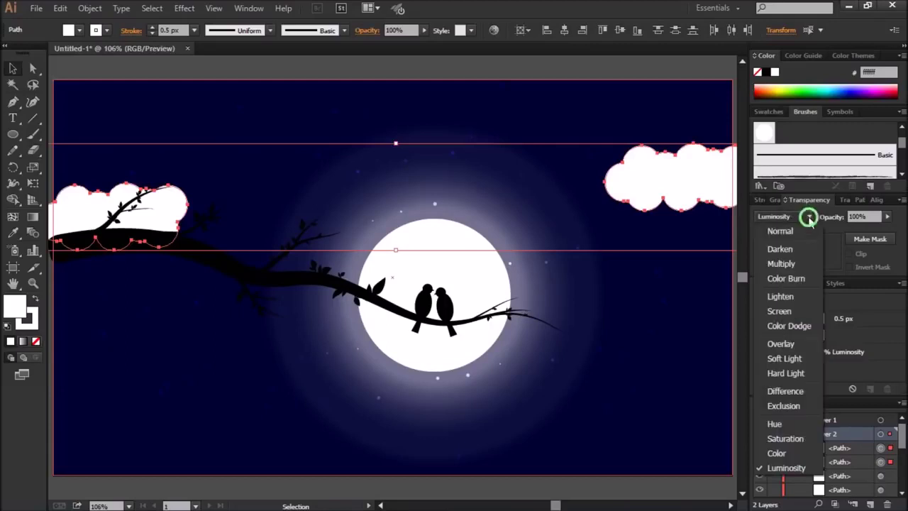
pyautogui.click(803, 298)
pyautogui.write('50')
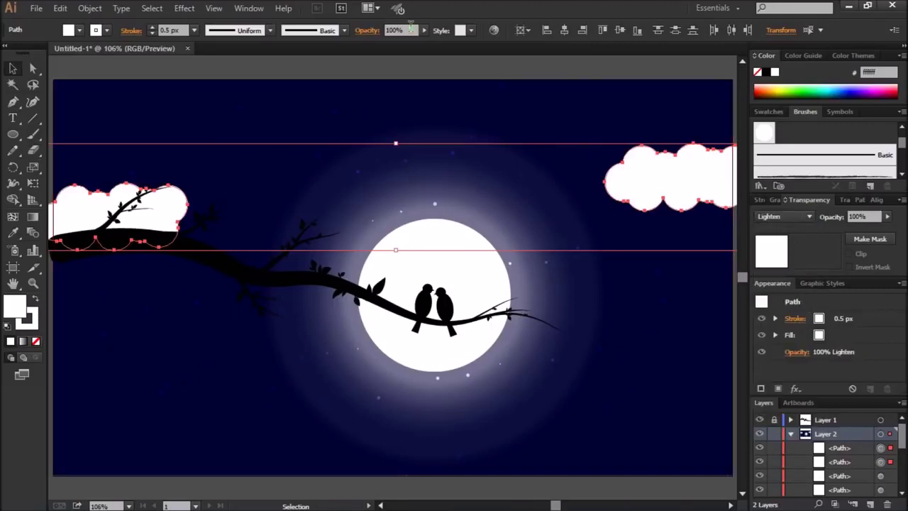
pyautogui.click(592, 69)
# Move the left cloud above the branch and set the clouds to 20% opacity
pyautogui.moveTo(89, 197); pyautogui.dragTo(153, 129)
pyautogui.moveTo(238, 144); pyautogui.dragTo(238, 252)
pyautogui.hotkey('ctrl', 'z')
pyautogui.click(401, 29)
pyautogui.write('20')
pyautogui.click(363, 55)
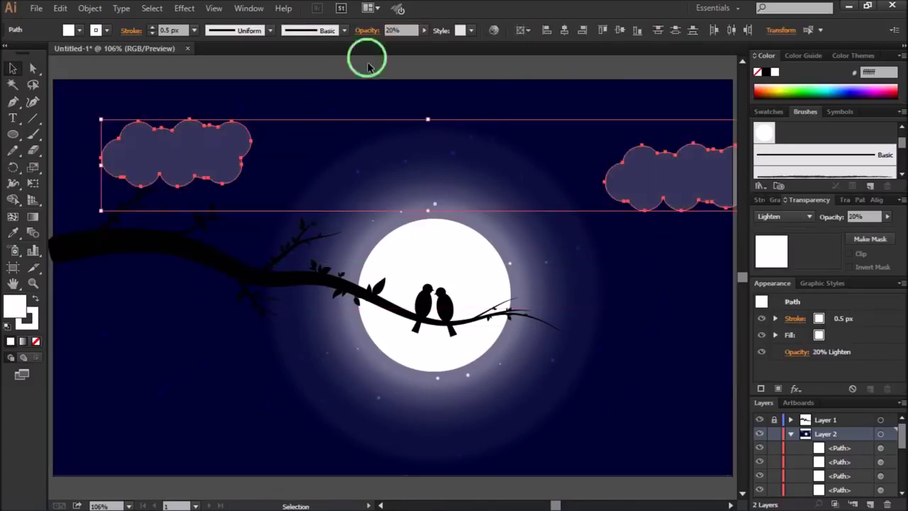
pyautogui.click(634, 391)
# Set the left cloud's opacity to 10%
pyautogui.click(183, 134)
pyautogui.click(778, 221)
pyautogui.click(391, 75)
pyautogui.click(178, 161)
pyautogui.keyDown('shift'); pyautogui.click(667, 178); pyautogui.keyUp('shift')
pyautogui.click(612, 89)
pyautogui.click(729, 197)
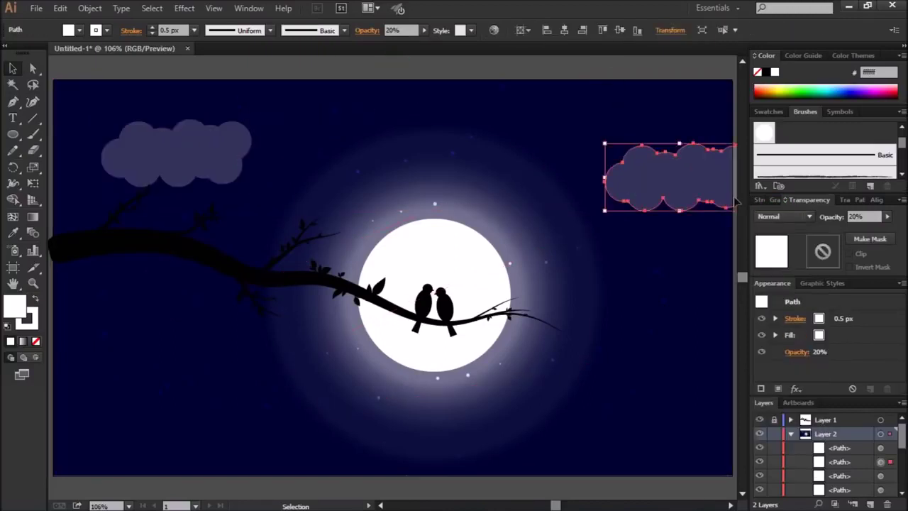
pyautogui.click(527, 111)
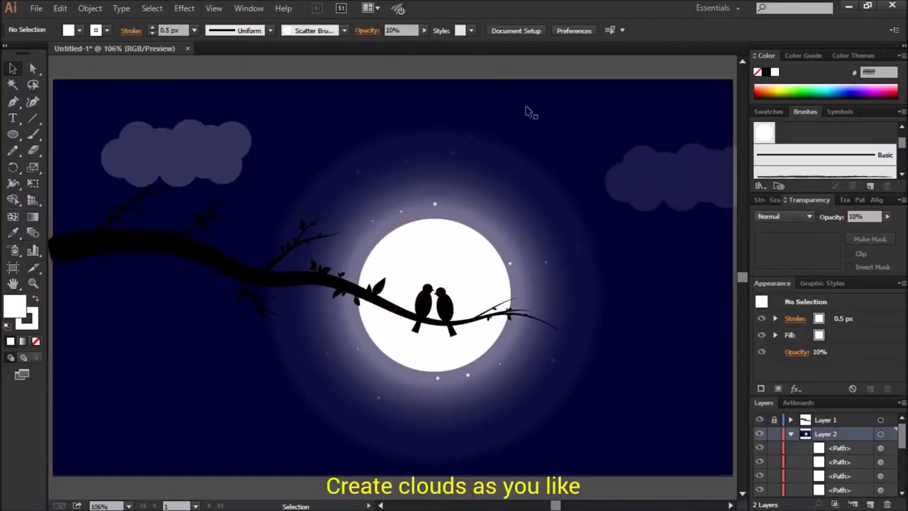
pyautogui.click(178, 152)
pyautogui.write('10')
pyautogui.press('Return')
# Reposition the cloud copies and delete the extra cloud
pyautogui.moveTo(251, 155); pyautogui.dragTo(303, 139)
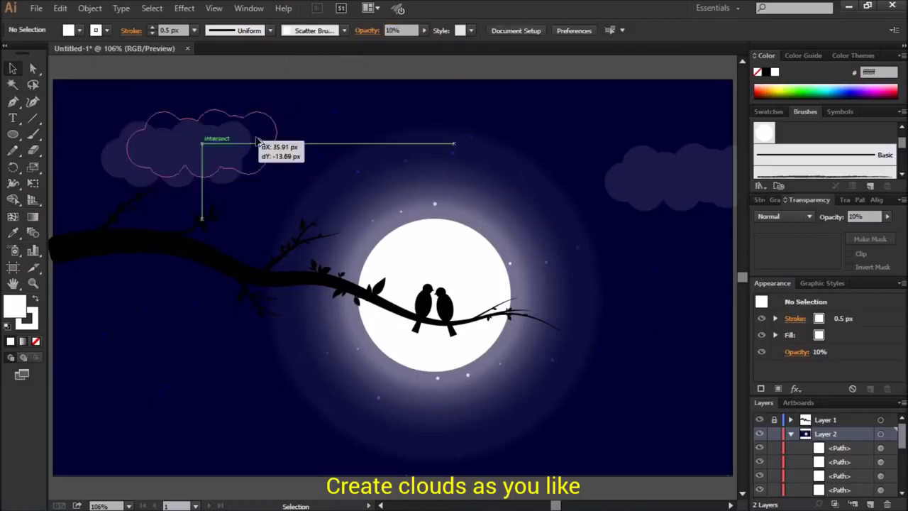
pyautogui.click(312, 298)
pyautogui.moveTo(262, 165)
pyautogui.mouseDown()
pyautogui.moveTo(133, 147)
pyautogui.moveTo(244, 145)
pyautogui.mouseUp()
pyautogui.click(270, 67)
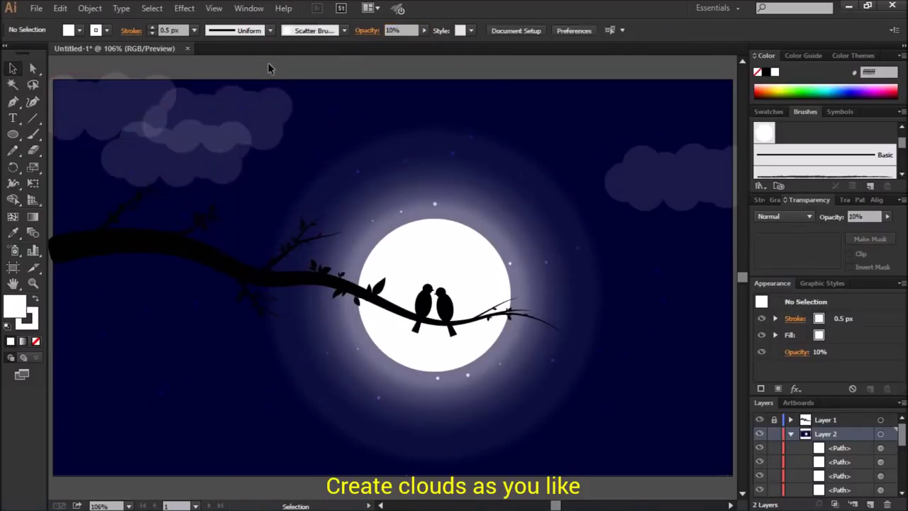
pyautogui.moveTo(255, 138)
pyautogui.mouseDown()
pyautogui.moveTo(259, 197)
pyautogui.moveTo(230, 198)
pyautogui.mouseUp()
pyautogui.press('Delete')
pyautogui.click(454, 64)
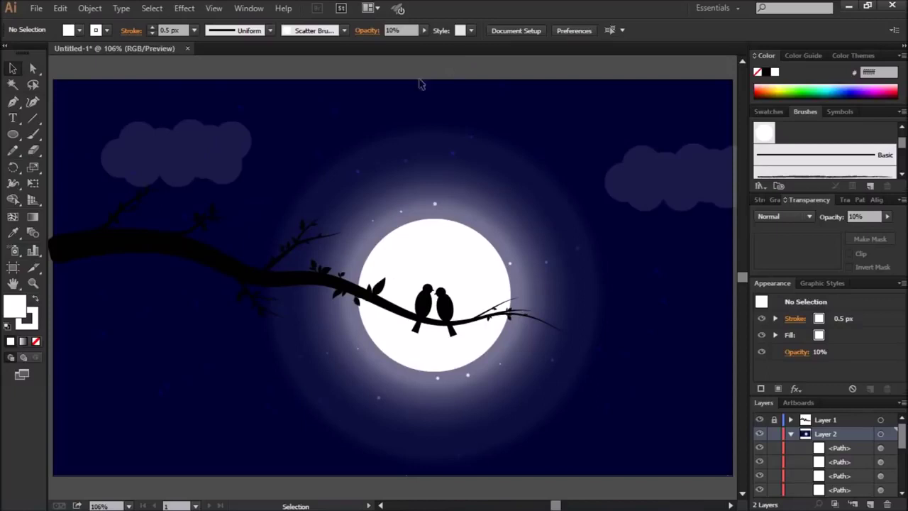
pyautogui.click(89, 133)
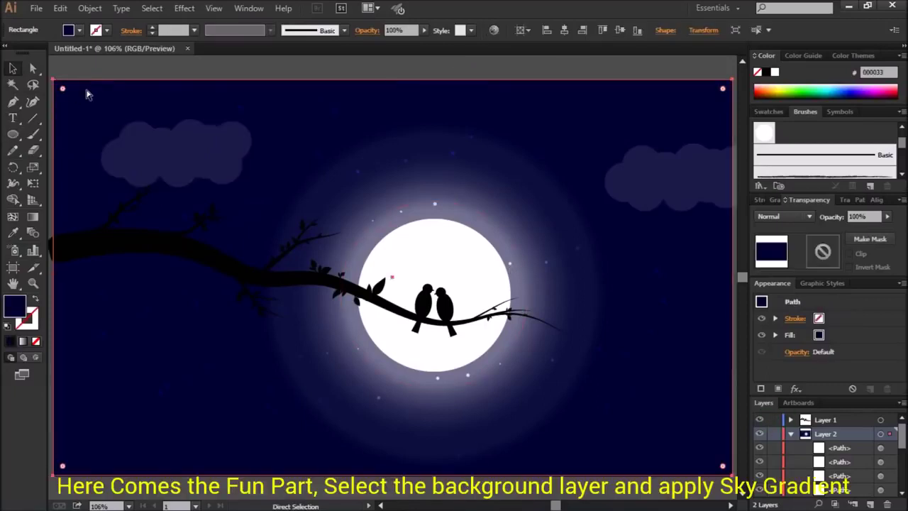
# Fill the sky background with the Blue Sky gradient, with the left stop navy 1b1464
pyautogui.click(23, 341)
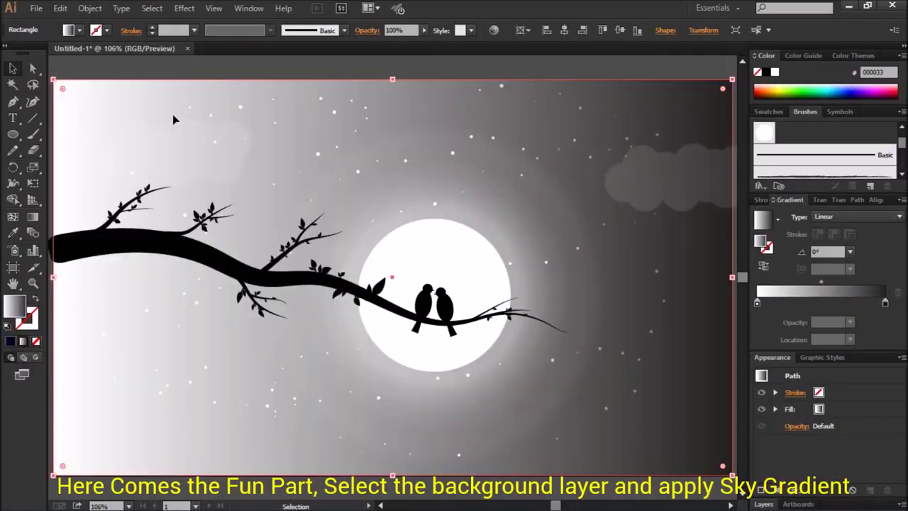
pyautogui.click(777, 218)
pyautogui.click(739, 256)
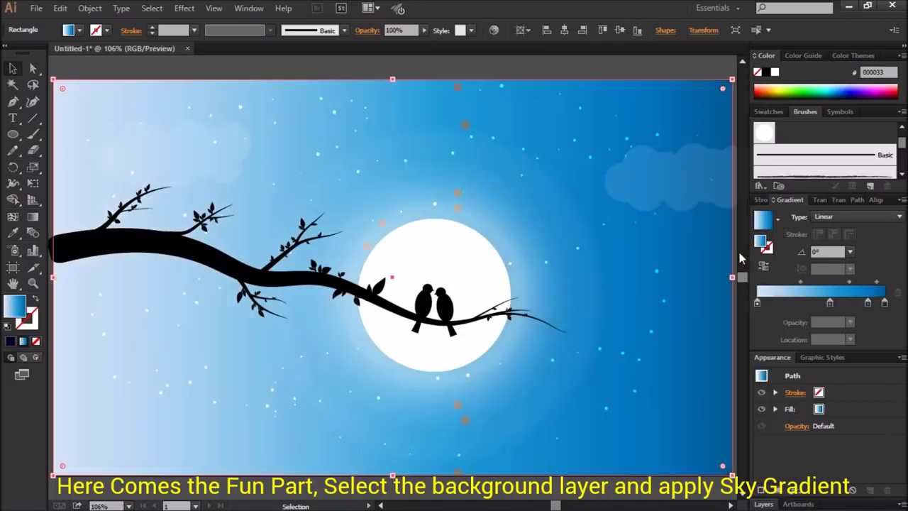
pyautogui.doubleClick(757, 305)
pyautogui.click(804, 355)
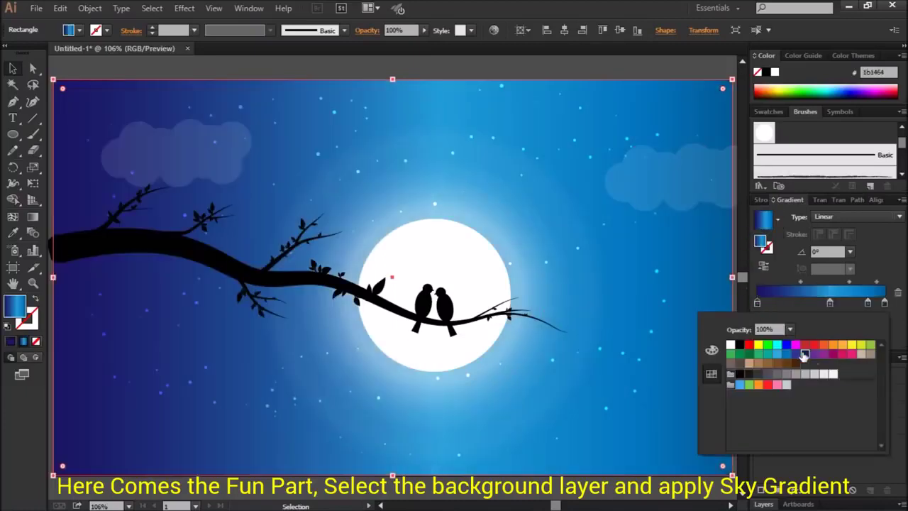
pyautogui.click(902, 336)
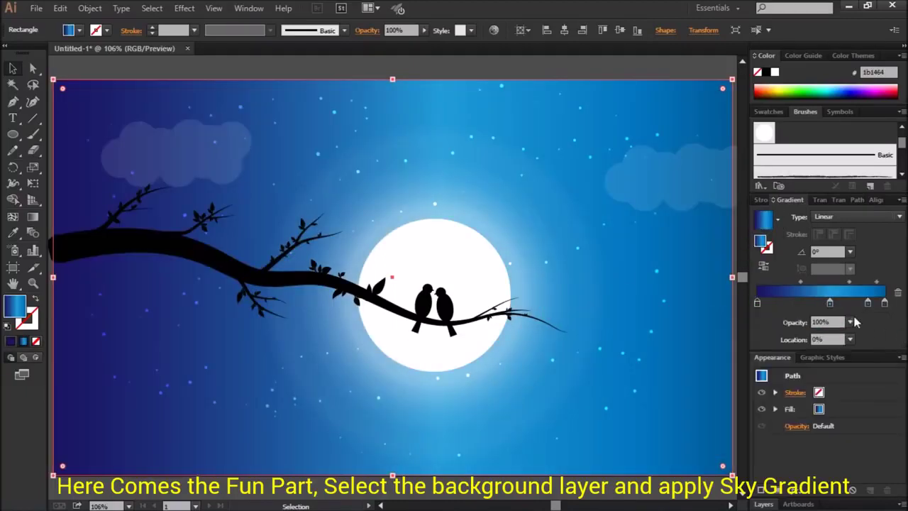
# Try a radial gradient, revert to linear, and run the gradient from top to bottom
pyautogui.click(858, 217)
pyautogui.click(826, 237)
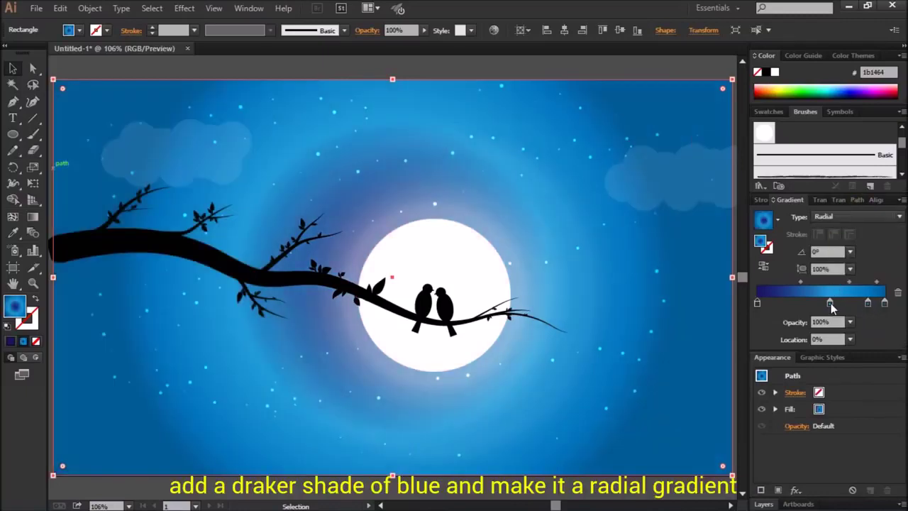
pyautogui.click(859, 217)
pyautogui.click(854, 230)
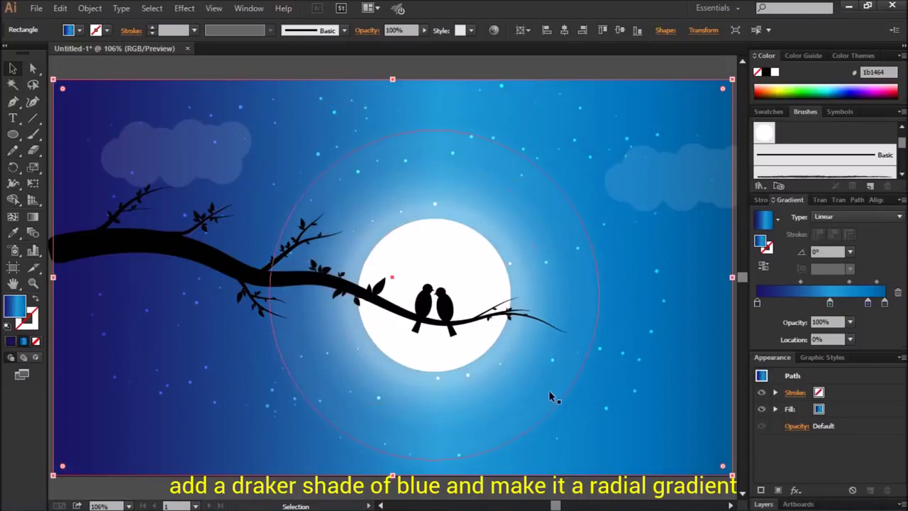
pyautogui.press('g')
pyautogui.moveTo(434, 85); pyautogui.dragTo(437, 474)
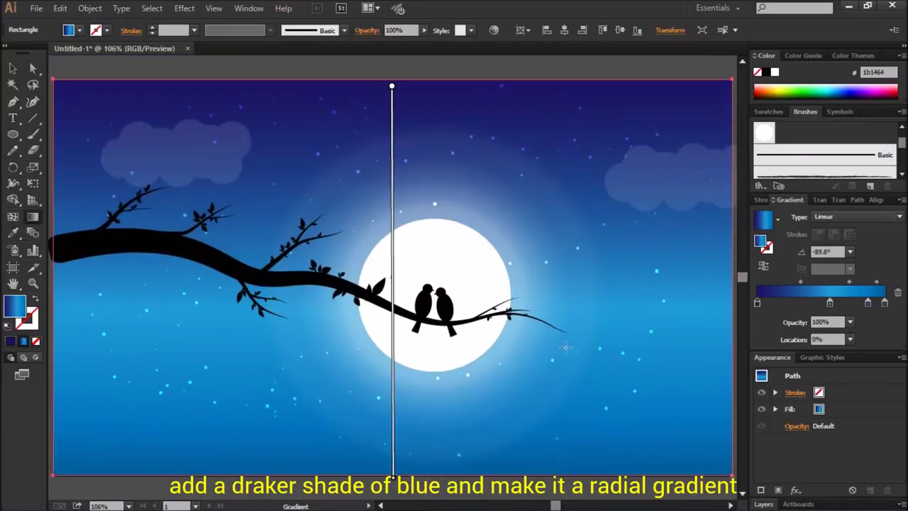
# Make the sky gradient radial again, centred on the moon, and adjust the glow's size
pyautogui.click(858, 217)
pyautogui.click(851, 240)
pyautogui.moveTo(504, 279)
pyautogui.mouseDown()
pyautogui.moveTo(550, 306)
pyautogui.moveTo(550, 299)
pyautogui.mouseUp()
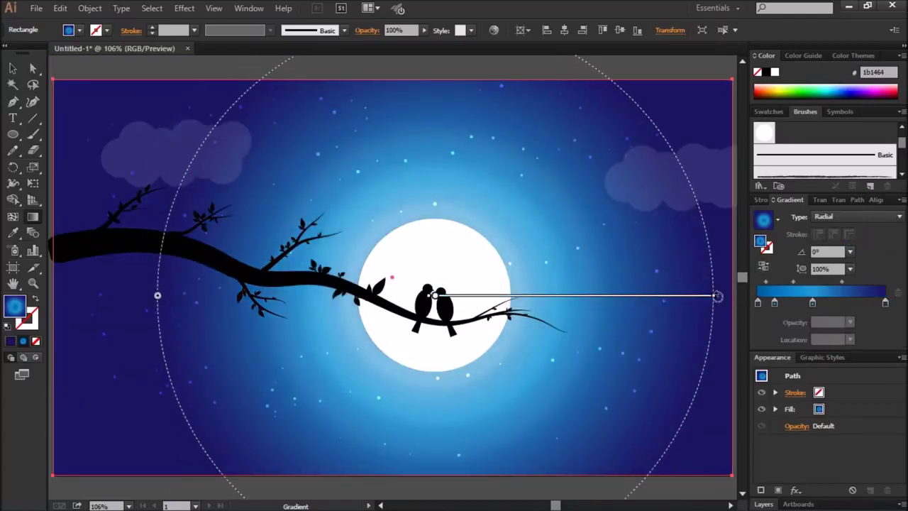
pyautogui.moveTo(714, 296); pyautogui.dragTo(567, 305)
pyautogui.moveTo(573, 305); pyautogui.dragTo(707, 298)
pyautogui.press('v')
# Reselect then deselect the background, and select all the artwork
pyautogui.press('a')
pyautogui.click(122, 92)
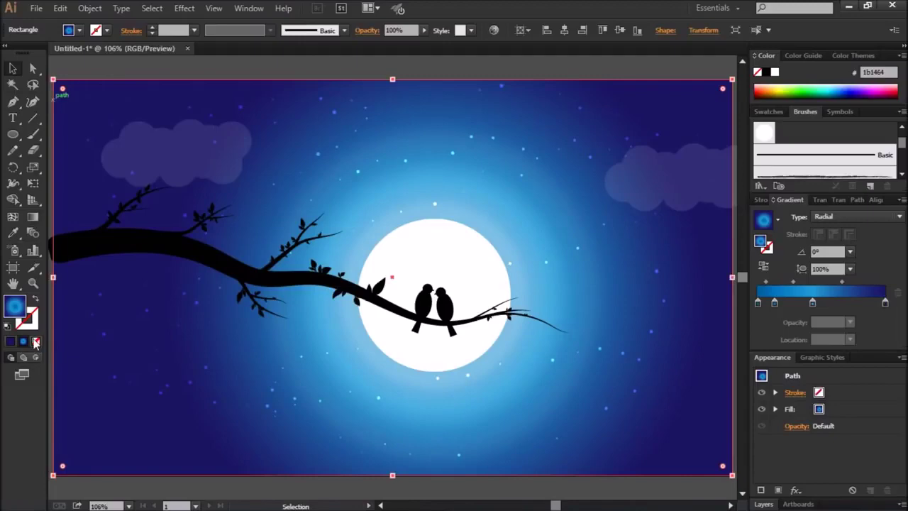
pyautogui.click(55, 66)
pyautogui.scroll(-2, 652, 448)
pyautogui.hscroll(3, 652, 448)
pyautogui.hotkey('ctrl', 'a')
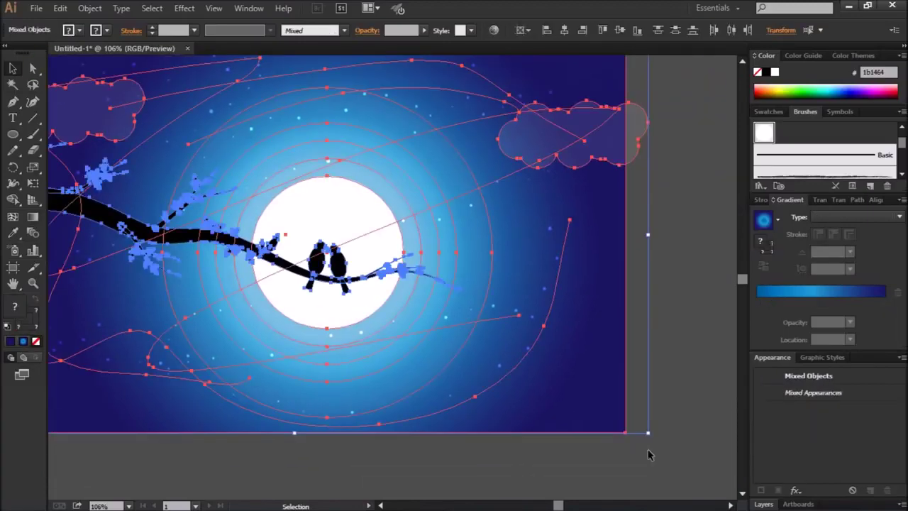
# Zoom in on the two birds and centre them in view
pyautogui.click(647, 450)
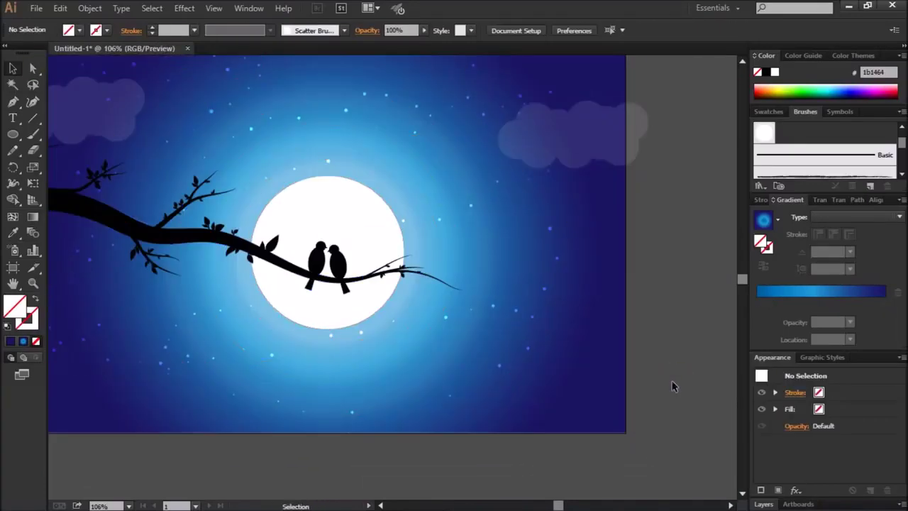
pyautogui.hscroll(-3, 672, 386)
pyautogui.scroll(1, 672, 385)
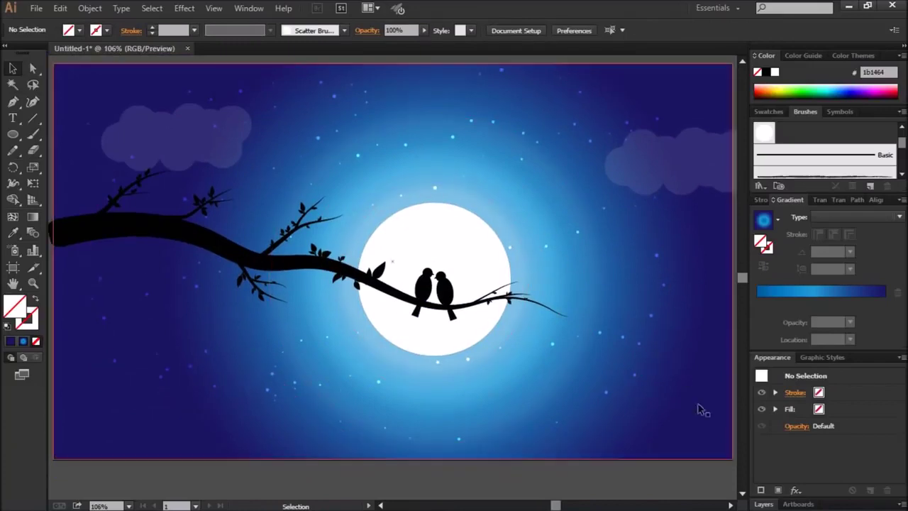
pyautogui.hotkey('ctrl', '+')
pyautogui.hotkey('ctrl', '+')
pyautogui.hotkey('ctrl', '+')
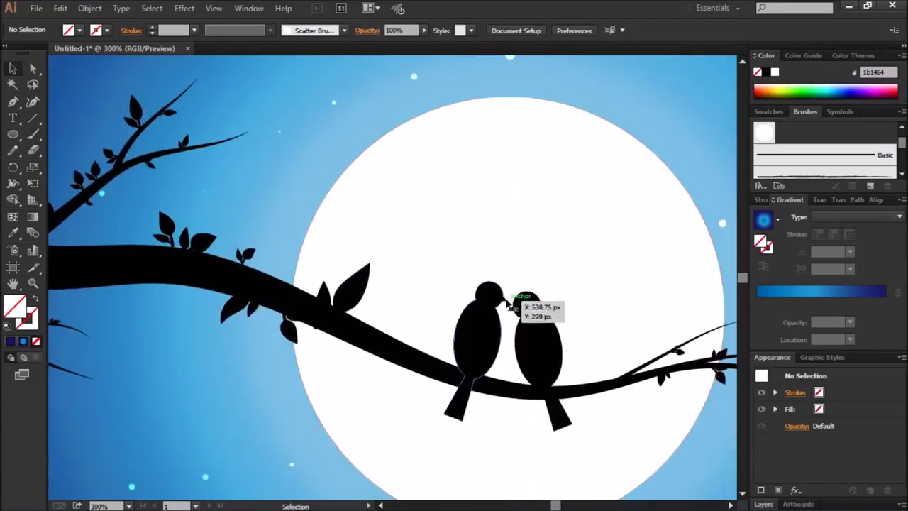
pyautogui.click(506, 300)
pyautogui.click(607, 308)
pyautogui.hotkey('ctrl', '+')
pyautogui.hotkey('ctrl', '+')
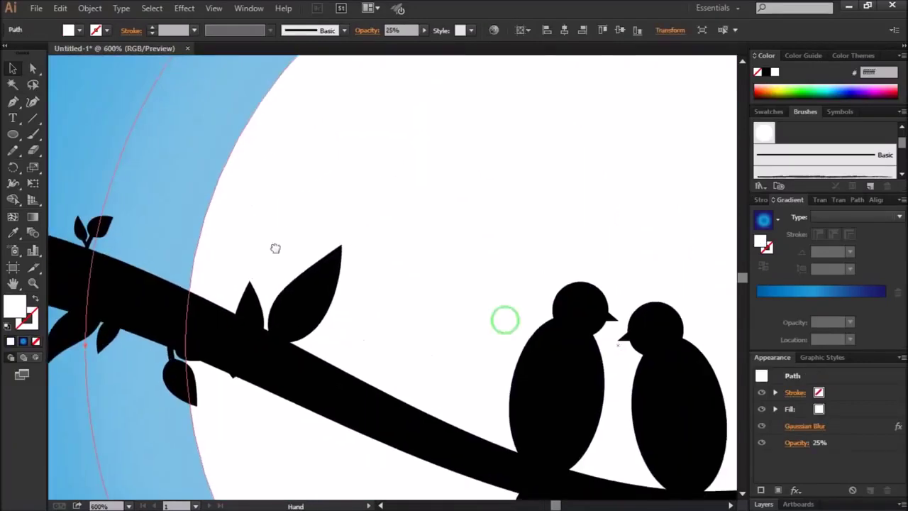
pyautogui.moveTo(494, 317); pyautogui.dragTo(226, 239)
# Move the right bird's beak point left so the two beaks nearly meet
pyautogui.click(341, 255)
pyautogui.click(368, 267)
pyautogui.click(34, 69)
pyautogui.moveTo(358, 260)
pyautogui.mouseDown()
pyautogui.moveTo(348, 259)
pyautogui.moveTo(361, 237)
pyautogui.mouseUp()
pyautogui.click(284, 173)
pyautogui.click(363, 237)
pyautogui.click(444, 211)
# Zoom back out to the whole artboard and select the branch group
pyautogui.hotkey('ctrl', '0')
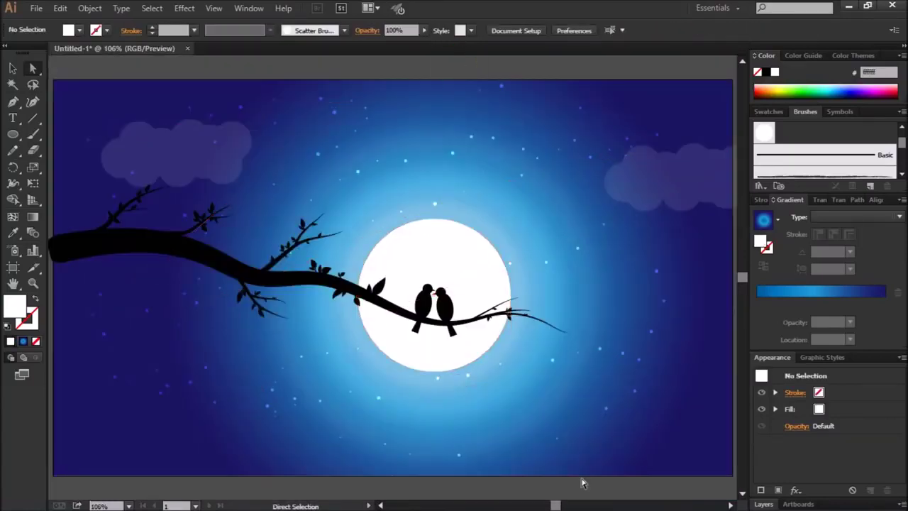
pyautogui.scroll(-1, 525, 337)
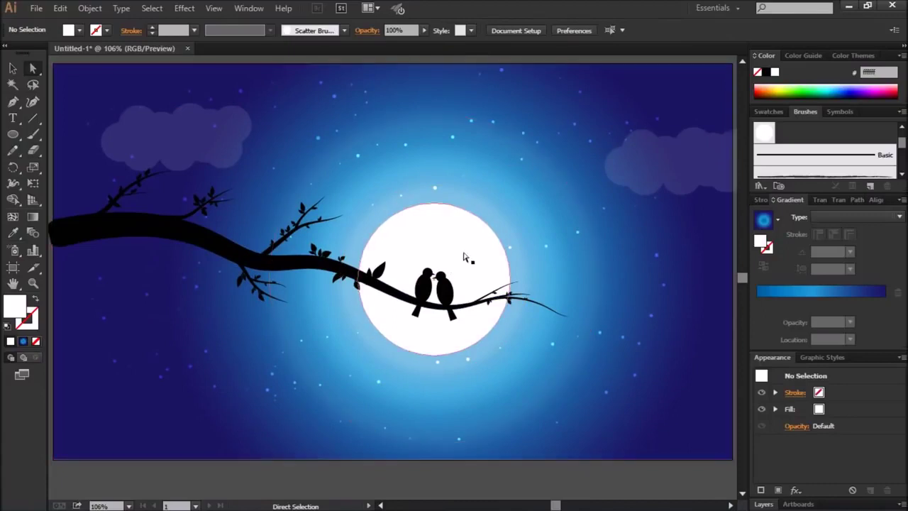
pyautogui.click(168, 228)
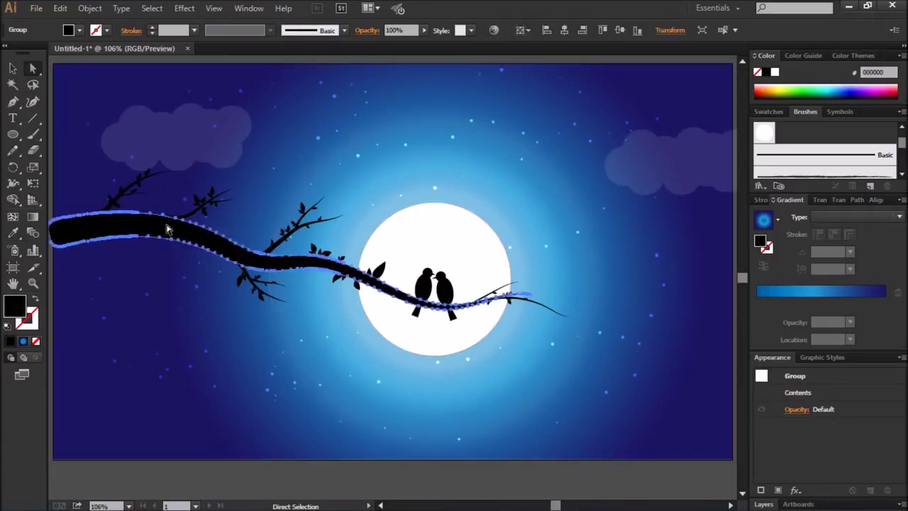
# In the Layers panel, collapse Layer 2 and select the artwork on Layers 2 and 1
pyautogui.hotkey('ctrl', 'shift', 'a')
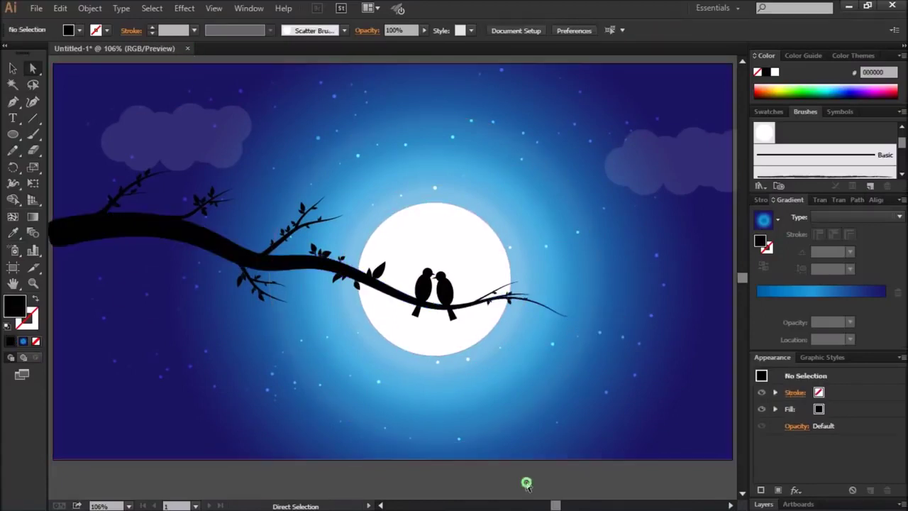
pyautogui.click(763, 504)
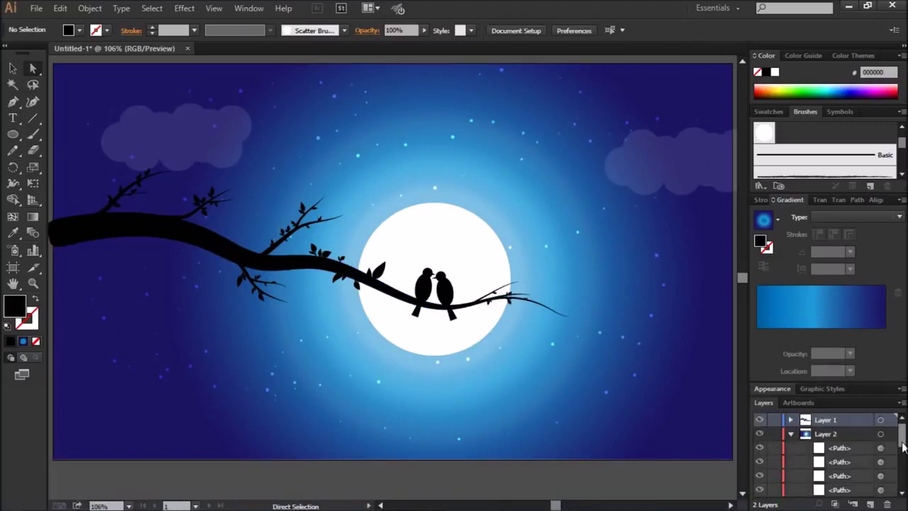
pyautogui.moveTo(903, 440); pyautogui.dragTo(902, 474)
pyautogui.scroll(10, 792, 434)
pyautogui.click(791, 434)
pyautogui.click(889, 434)
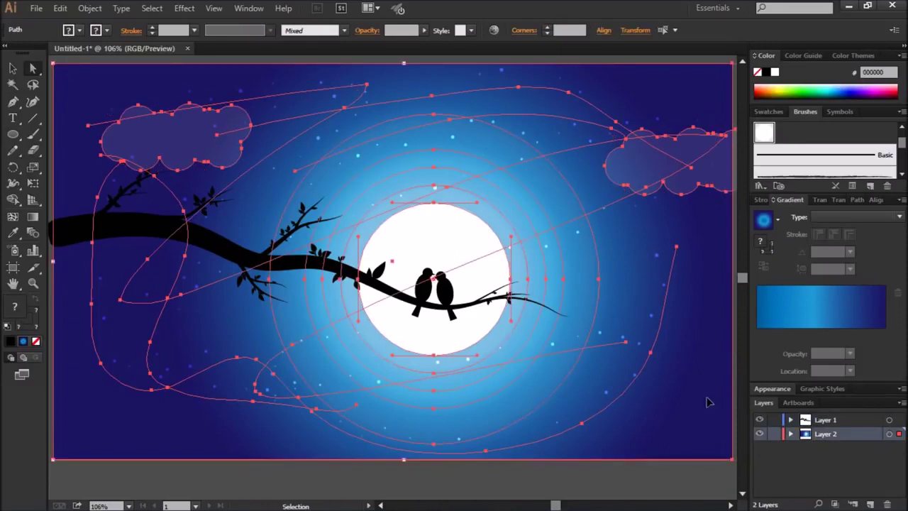
pyautogui.click(889, 419)
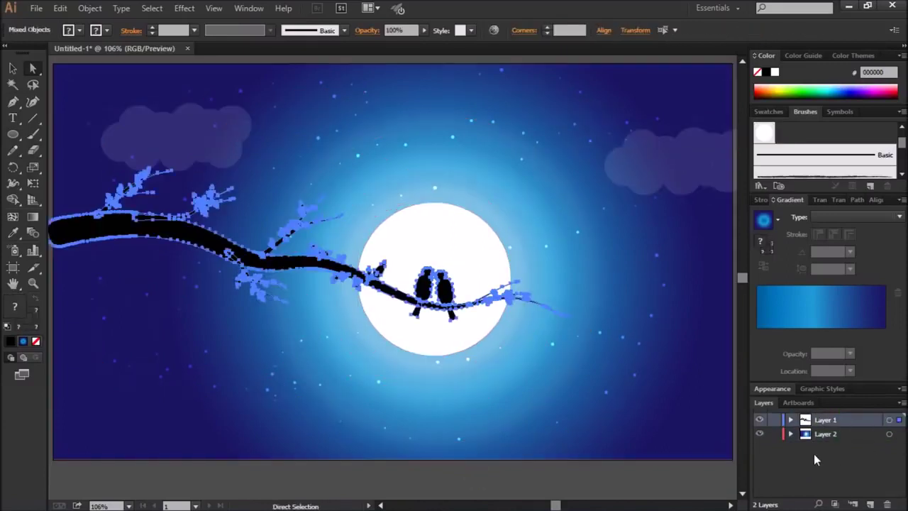
# Clip all artwork to an artboard-sized rectangle and preview it full screen
pyautogui.click(323, 56)
pyautogui.press('m')
pyautogui.moveTo(54, 63); pyautogui.dragTo(731, 458)
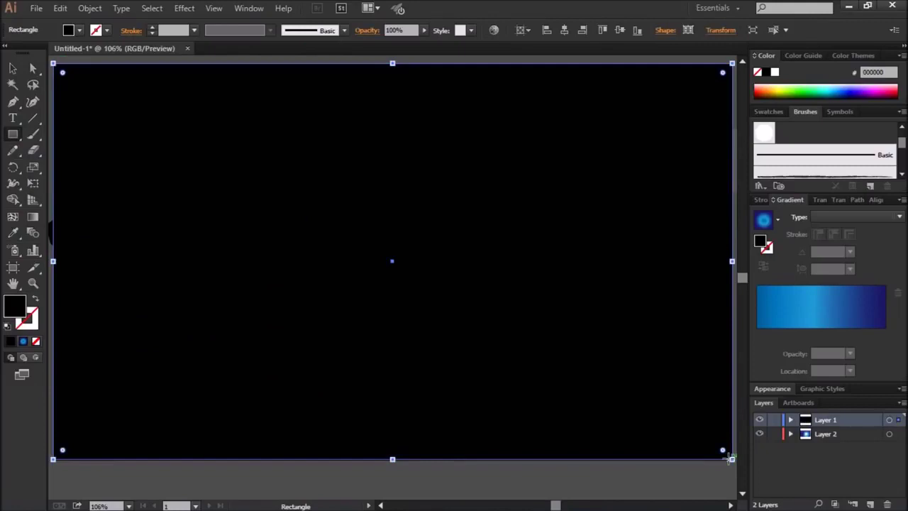
pyautogui.hotkey('ctrl', 'a')
pyautogui.hotkey('ctrl', '7')
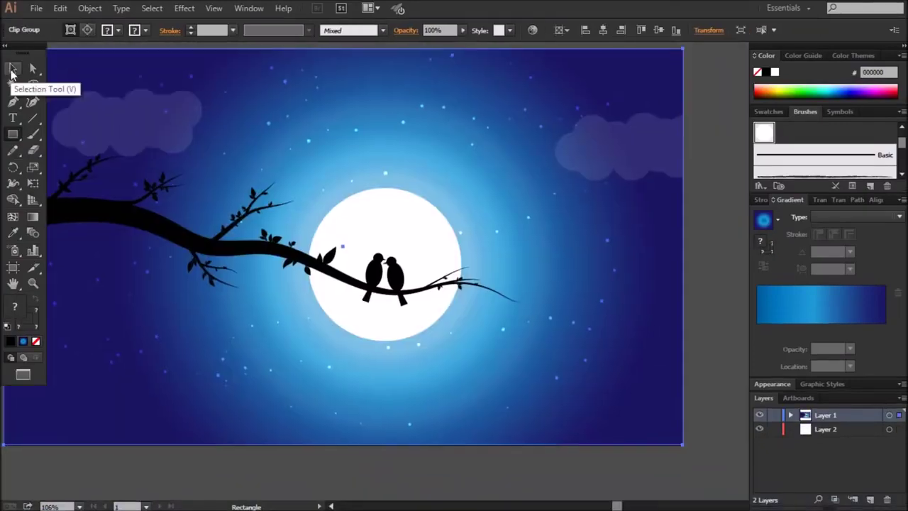
pyautogui.press('f')
pyautogui.press('f')
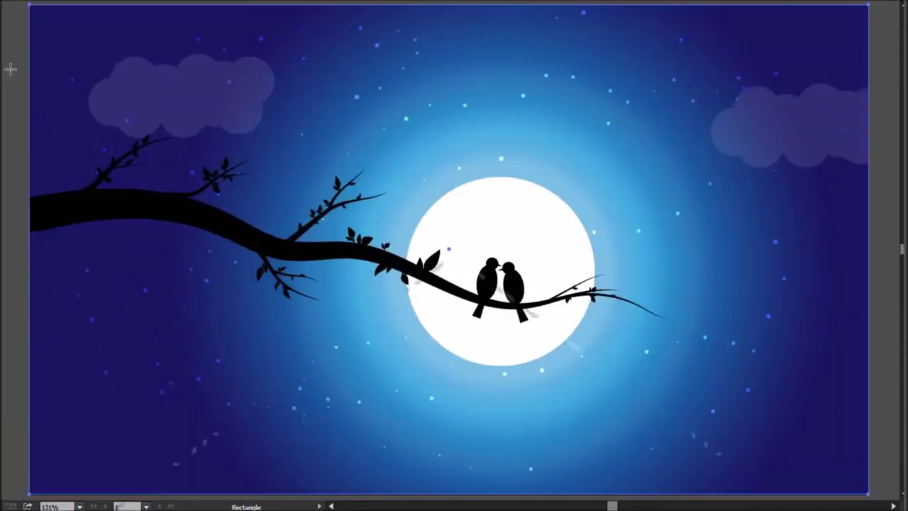